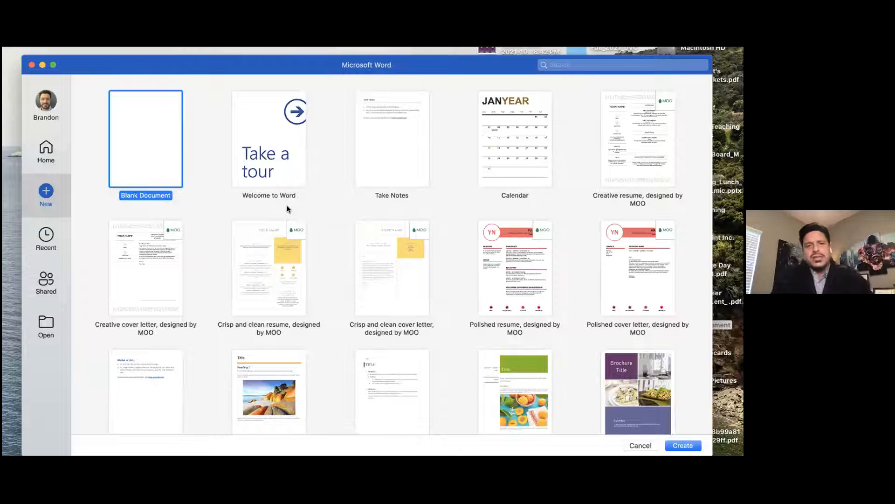
Step: Browse the template gallery and create a new blank document
scroll(502, 274, "down", 5)
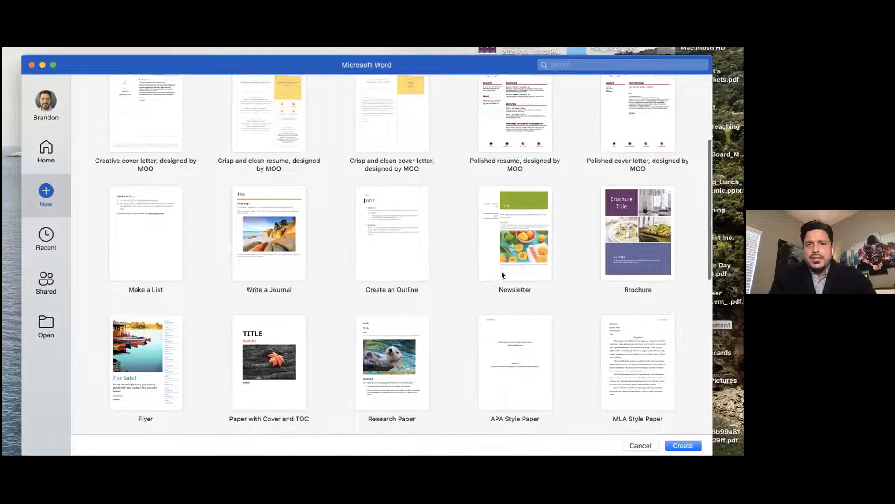
scroll(502, 271, "down", 5)
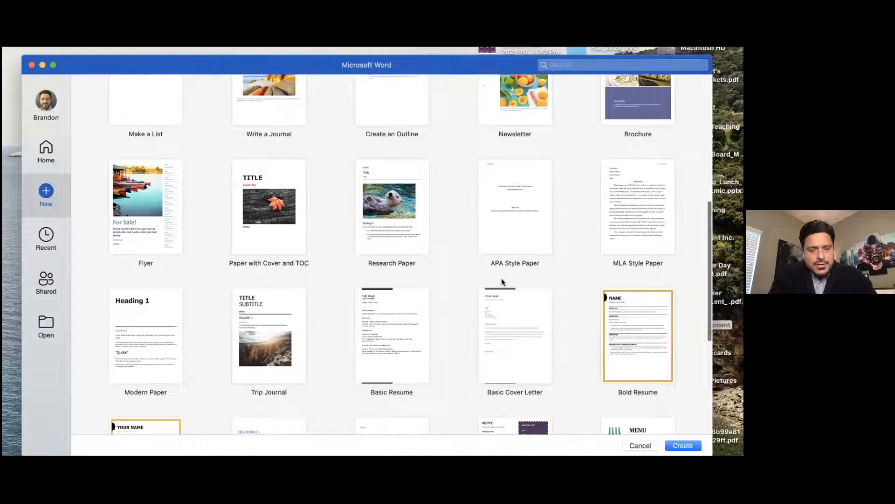
scroll(502, 279, "up", 8)
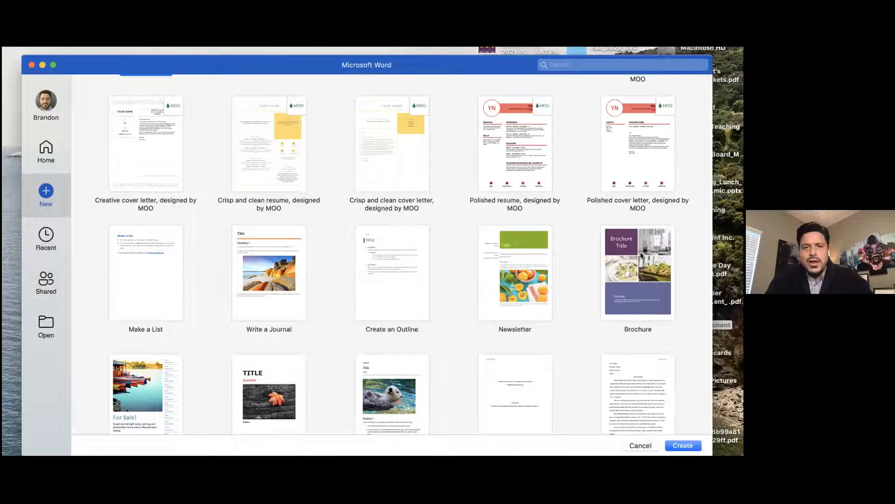
scroll(640, 254, "down", 10)
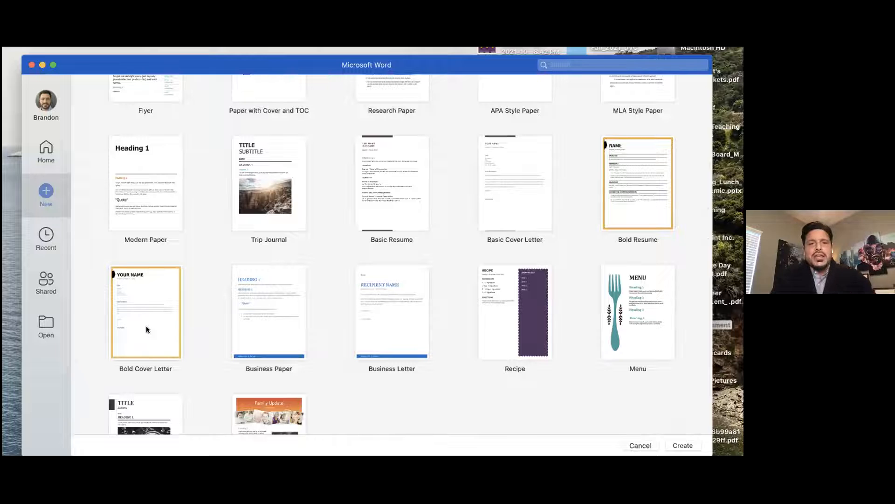
scroll(147, 325, "up", 10)
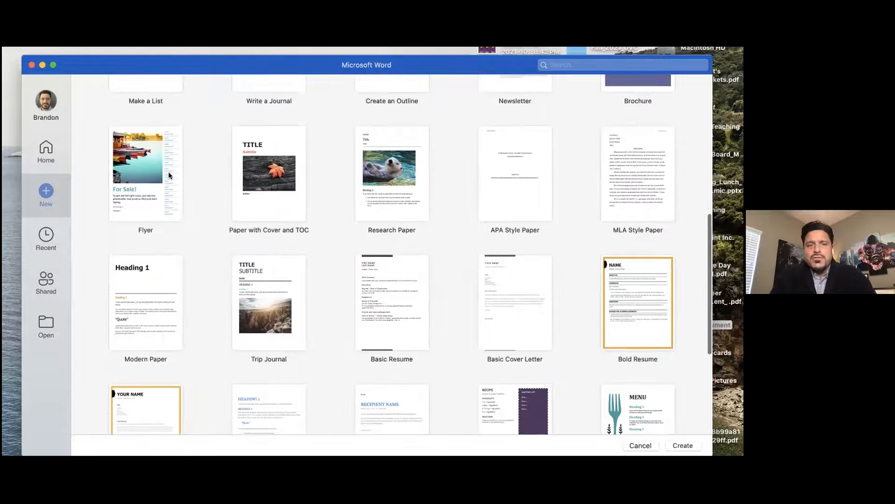
scroll(168, 176, "up", 3)
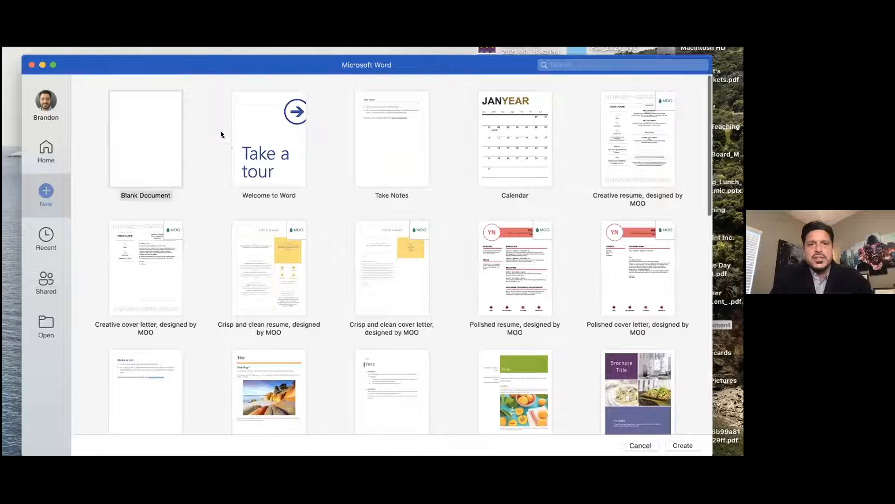
left_click(168, 134)
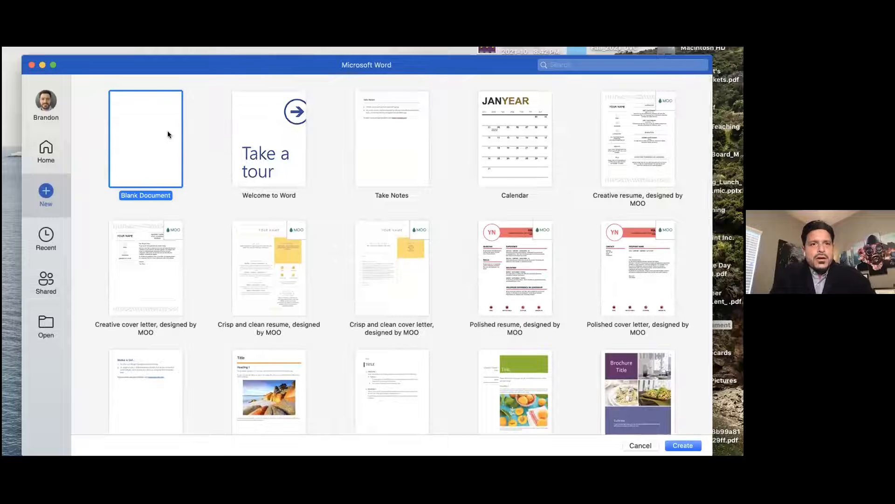
double_click(168, 134)
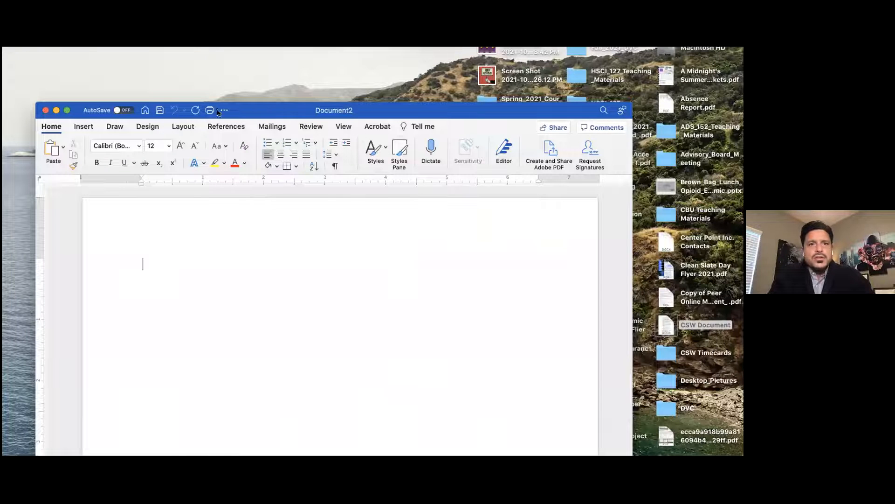
Step: Enlarge the new document's window so that it fills the screen
double_click(248, 116)
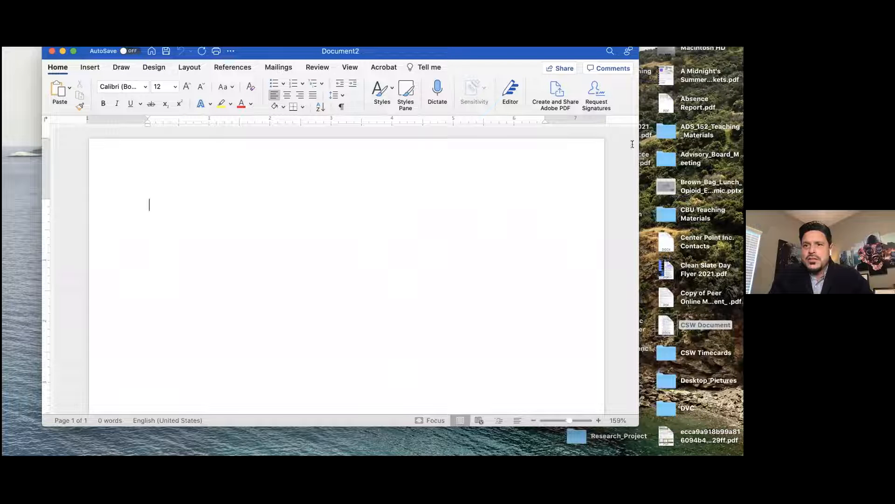
double_click(645, 155)
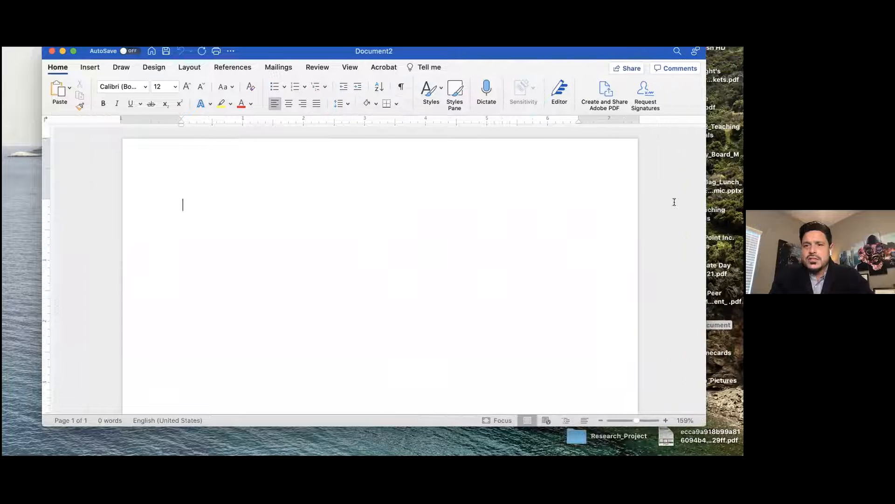
double_click(41, 174)
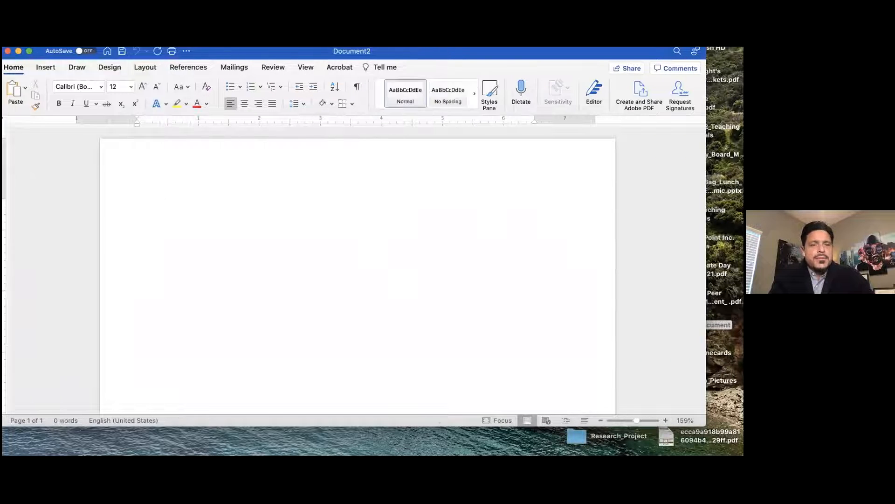
double_click(30, 425)
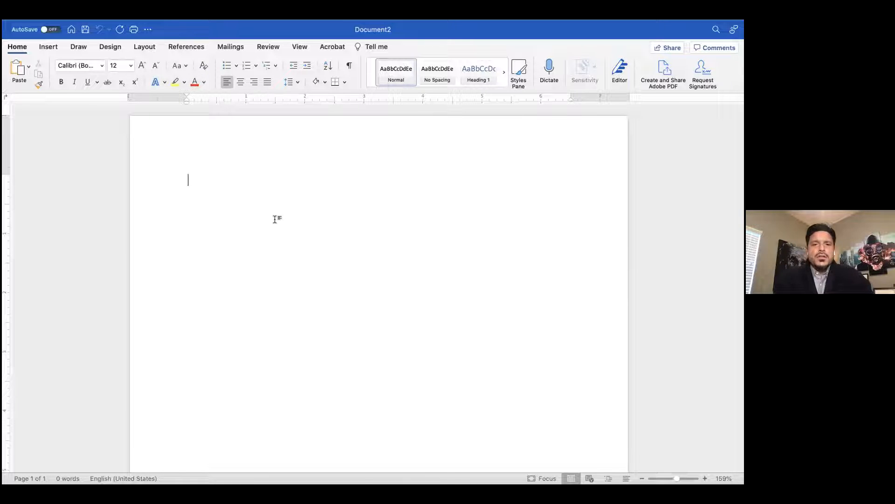
Step: Enter "Title or Research Paper" as the first line of the document
type("Title or Research Paper")
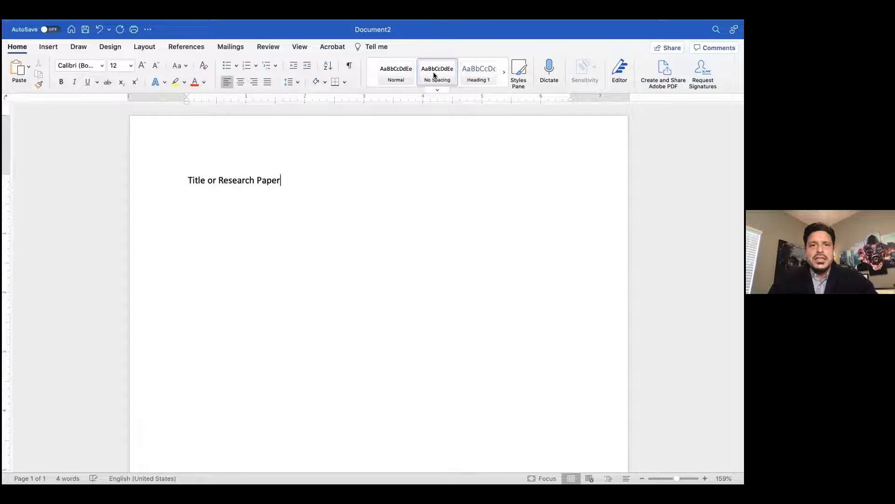
Step: Try the Heading 1, Subtitle, Title and Quote styles on the "Title or Research Paper" line
left_click(468, 71)
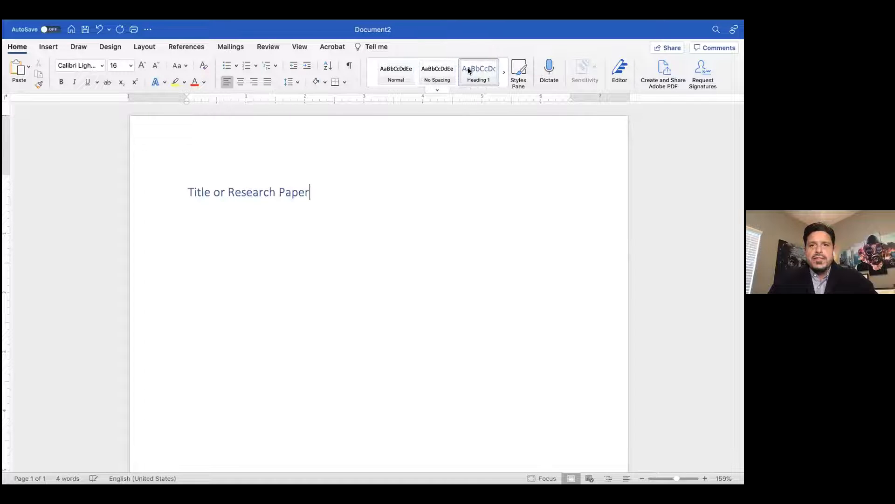
left_click(437, 89)
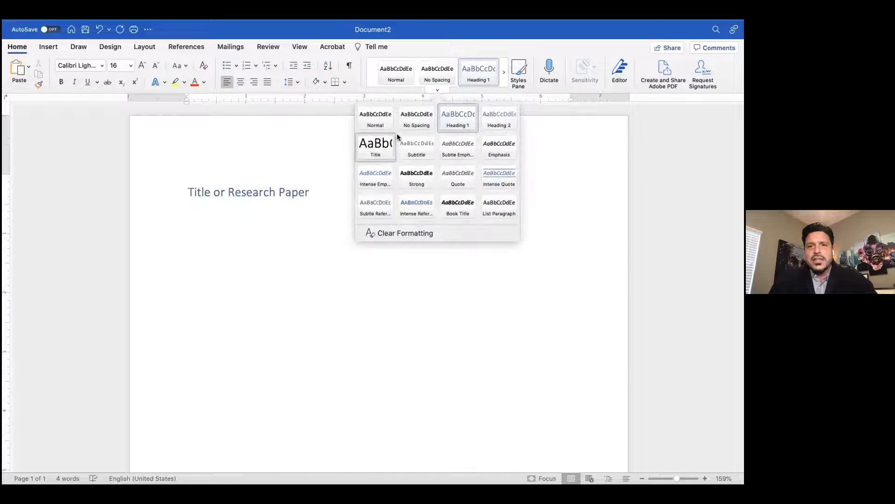
left_click(420, 142)
left_click(437, 89)
left_click(375, 154)
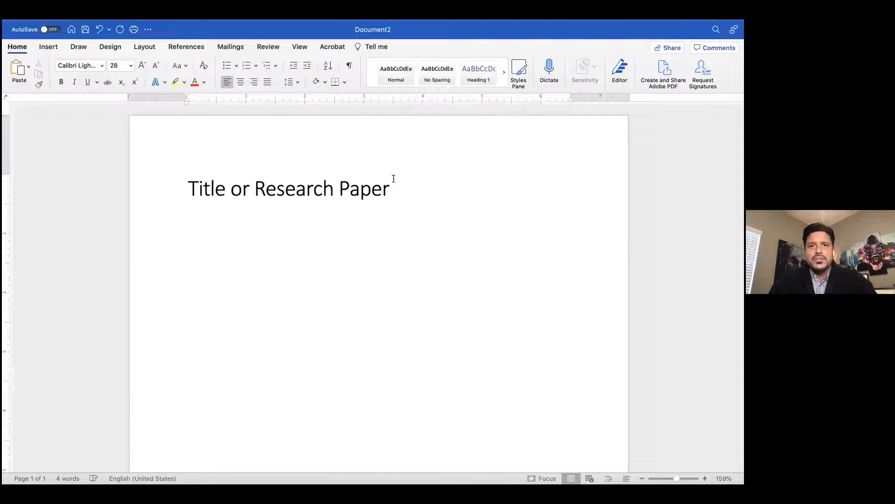
left_click(436, 89)
left_click(451, 179)
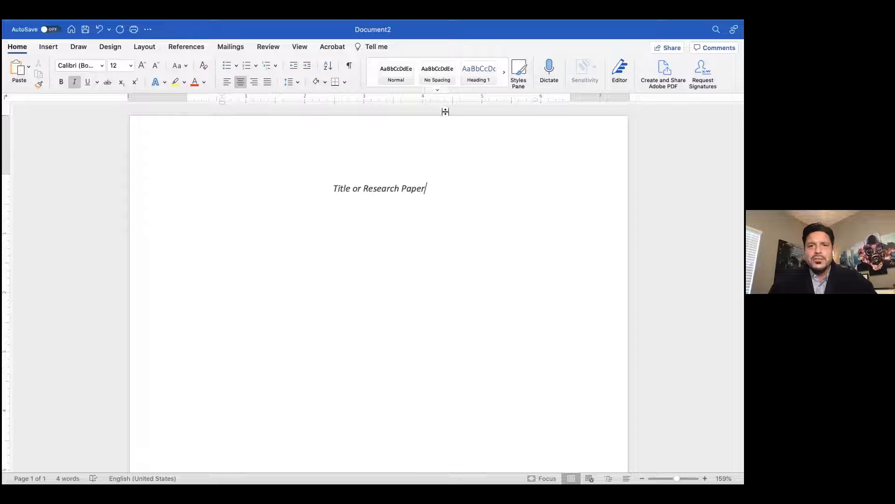
Step: Return the title line to plain formatting by trying No Spacing and settling on the Normal style
left_click_drag(435, 188, 335, 186)
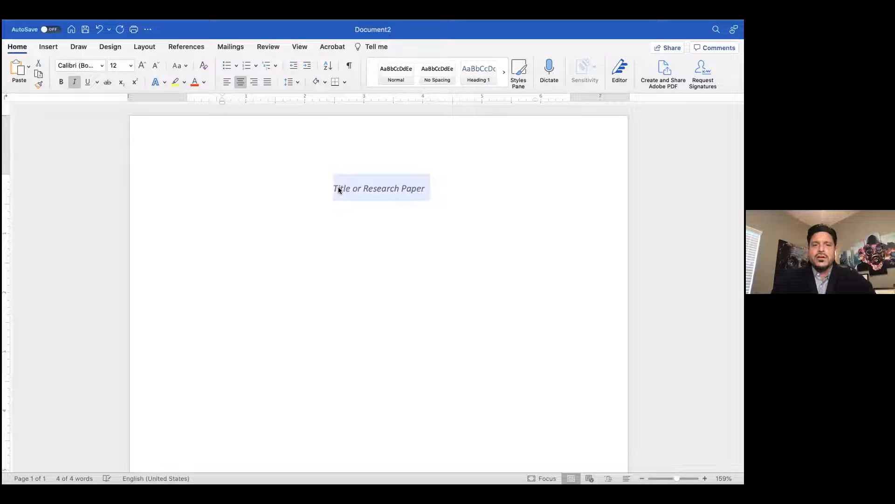
left_click(449, 73)
left_click(283, 179)
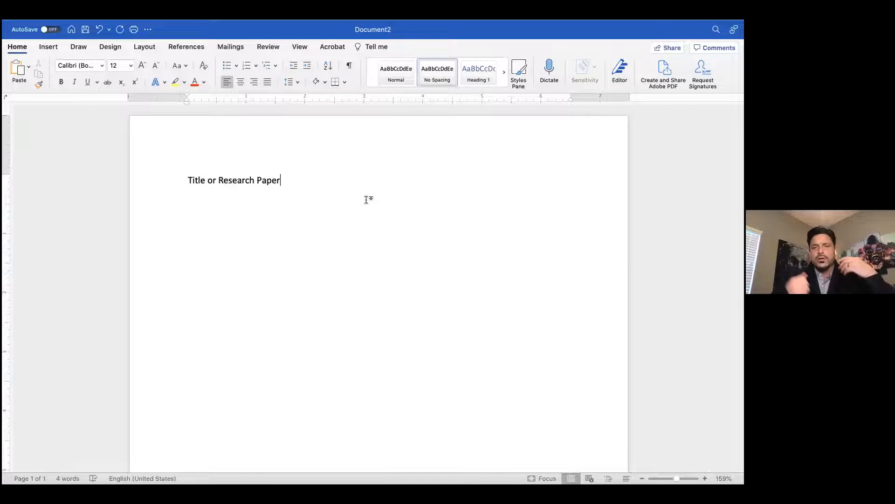
left_click(393, 75)
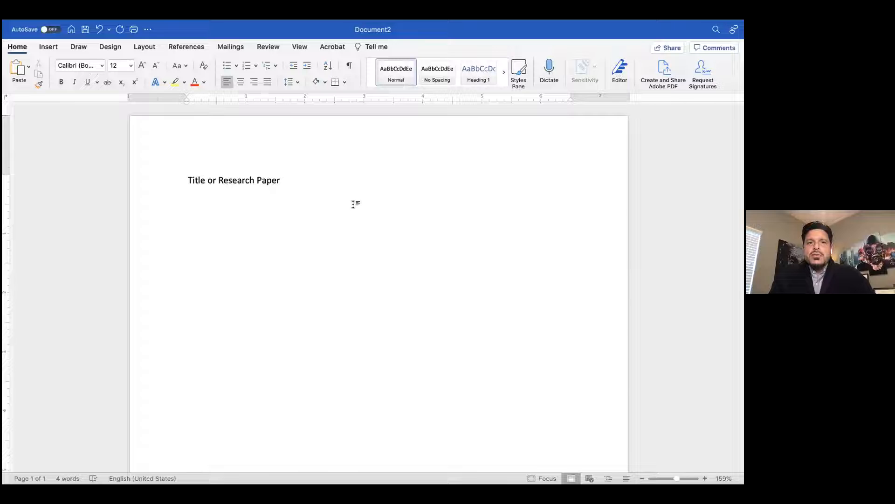
Step: Show the full list of styles beside the document and view the Normal style's options and formatting description
left_click(518, 72)
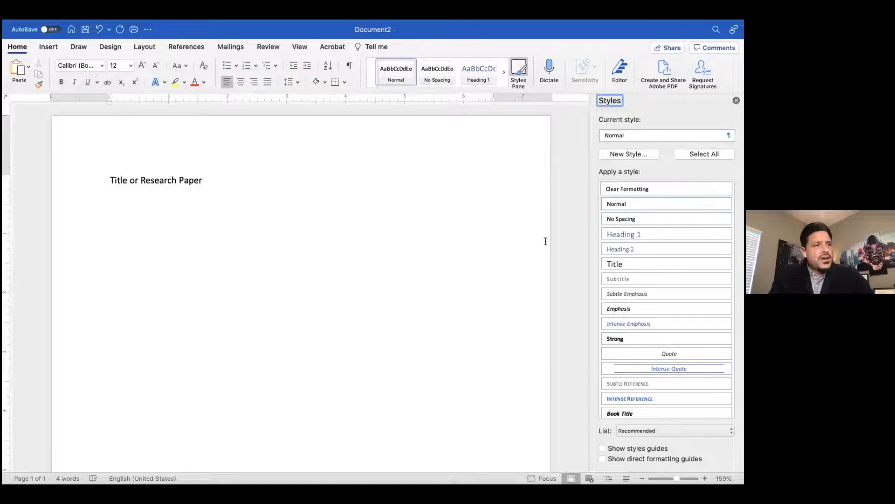
scroll(656, 279, "down", 2)
scroll(657, 278, "up", 2)
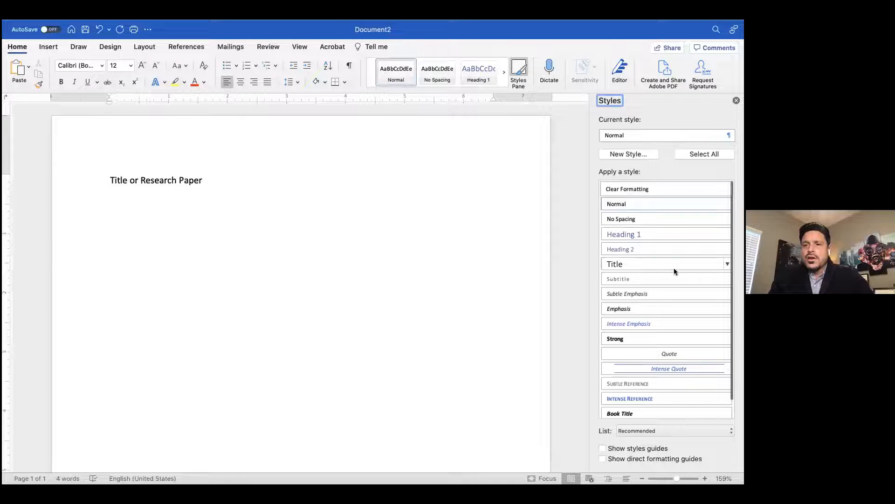
left_click(727, 202)
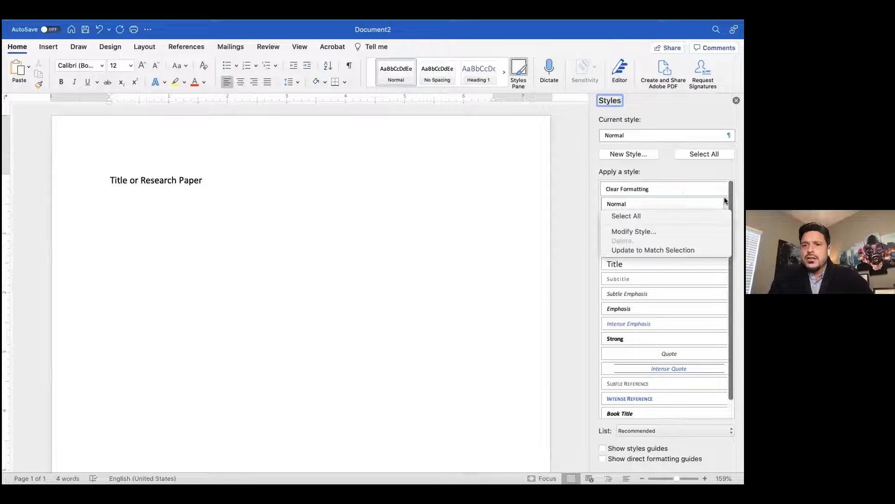
left_click(629, 206)
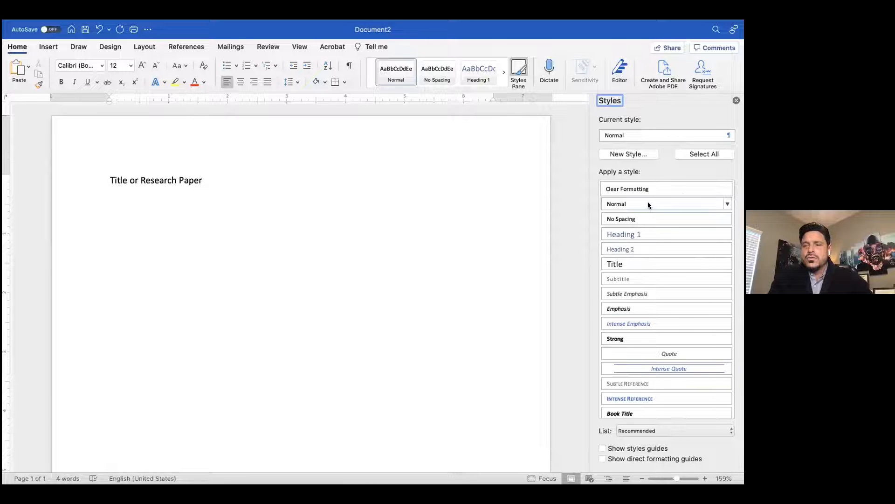
mouse_move(649, 206)
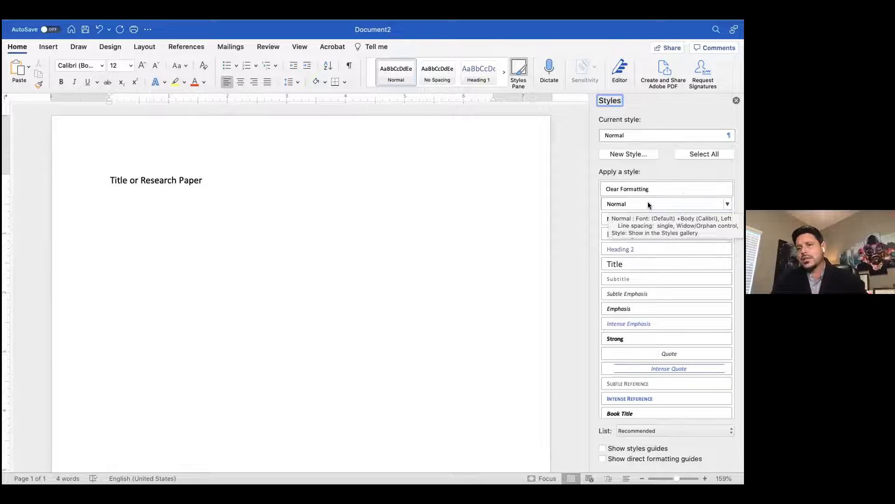
Step: Modify the Normal style to use the Times New Roman font with the black Text 1 font color
left_click(728, 205)
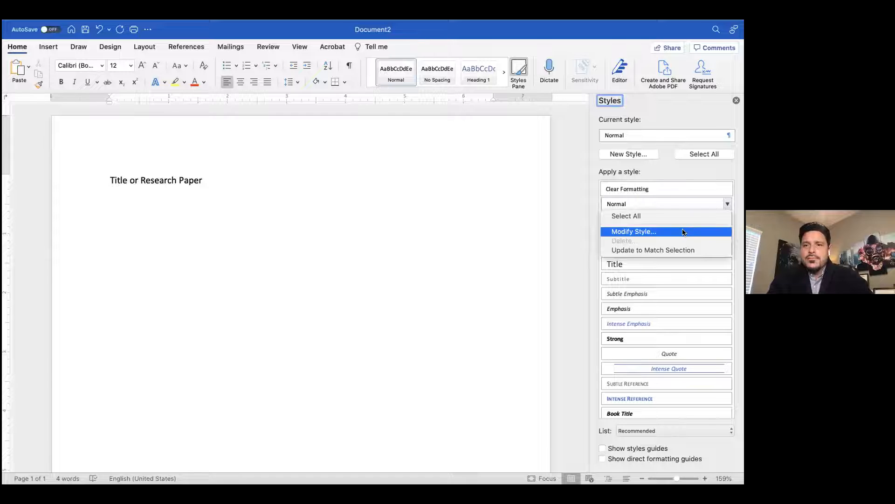
left_click(629, 231)
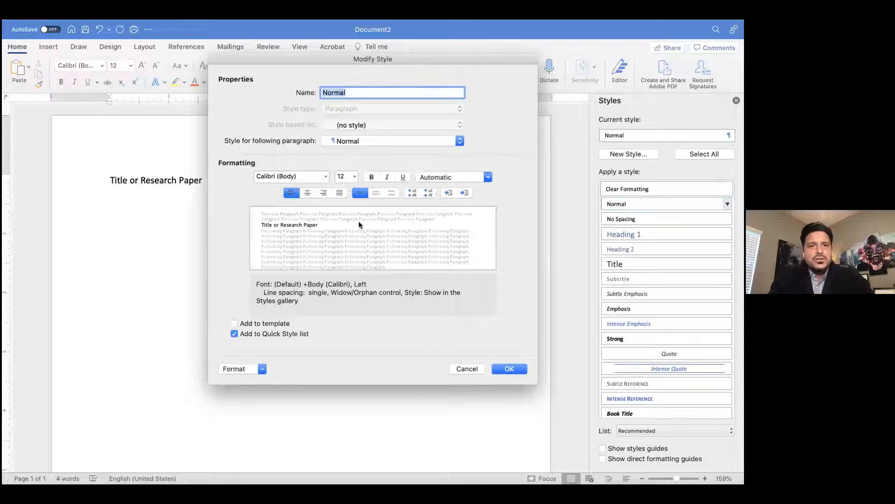
left_click(325, 178)
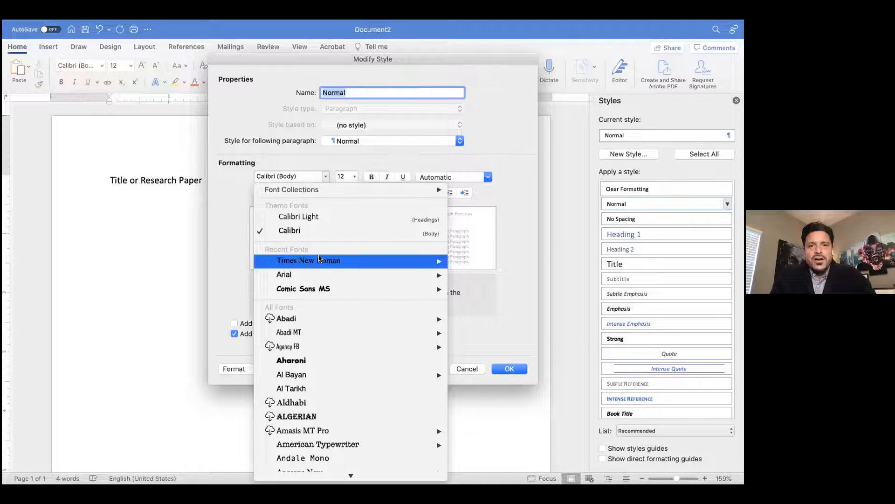
mouse_move(330, 262)
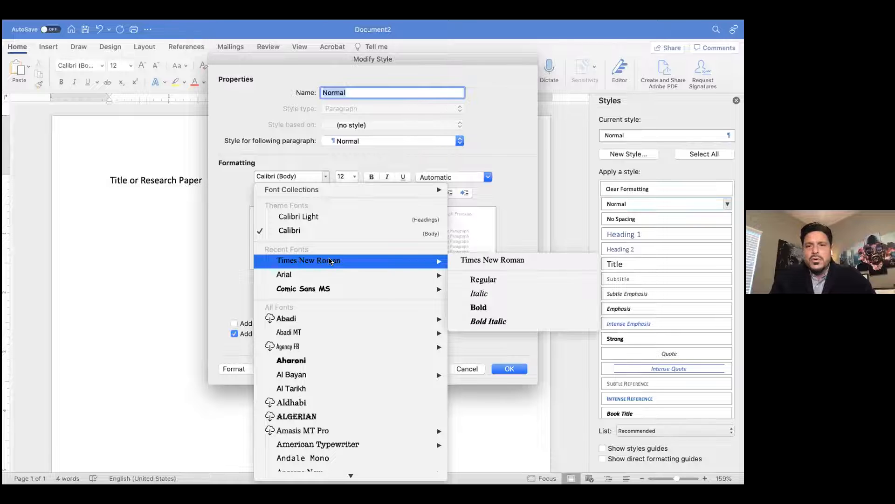
key("Escape")
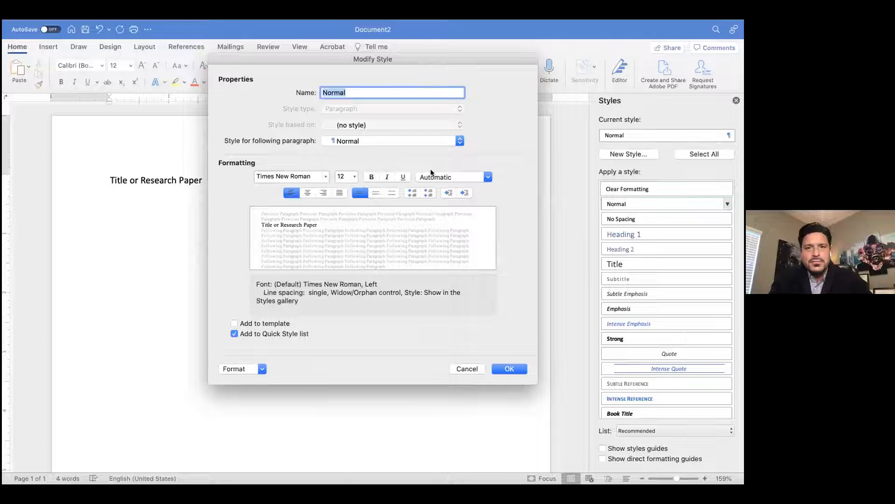
left_click(486, 176)
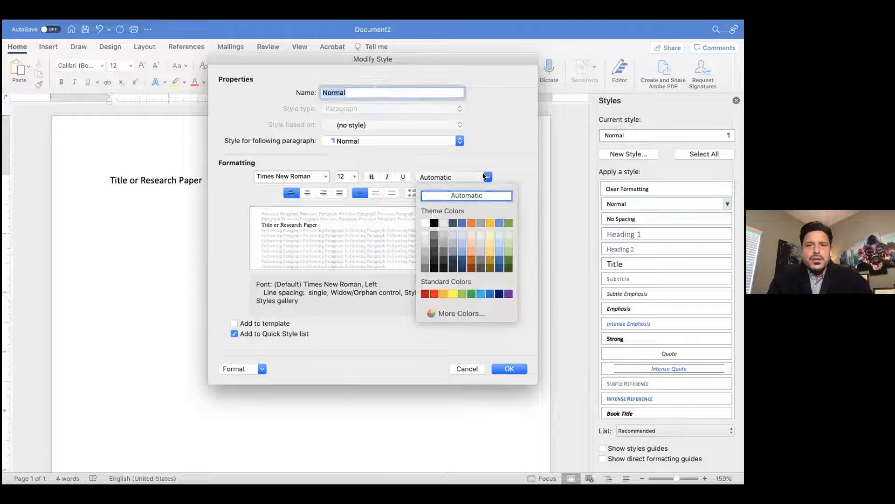
left_click(433, 222)
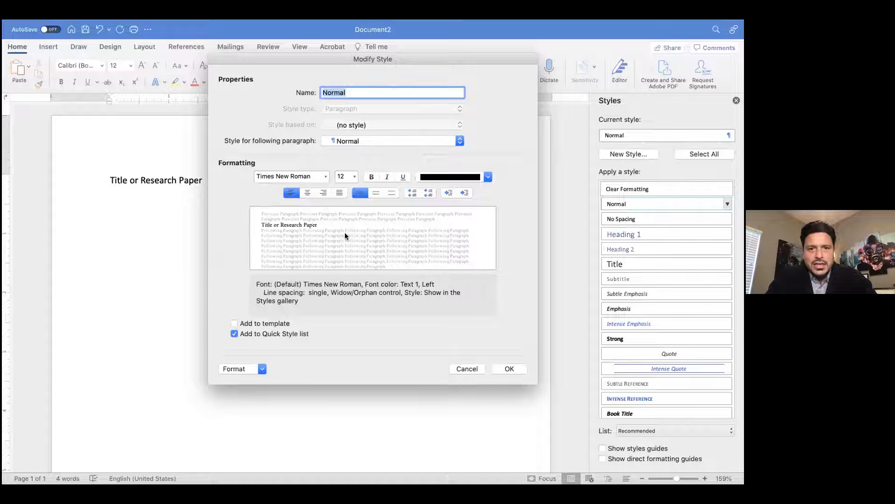
Step: Try centered and right alignment for the Normal style, ending on left alignment
left_click(307, 193)
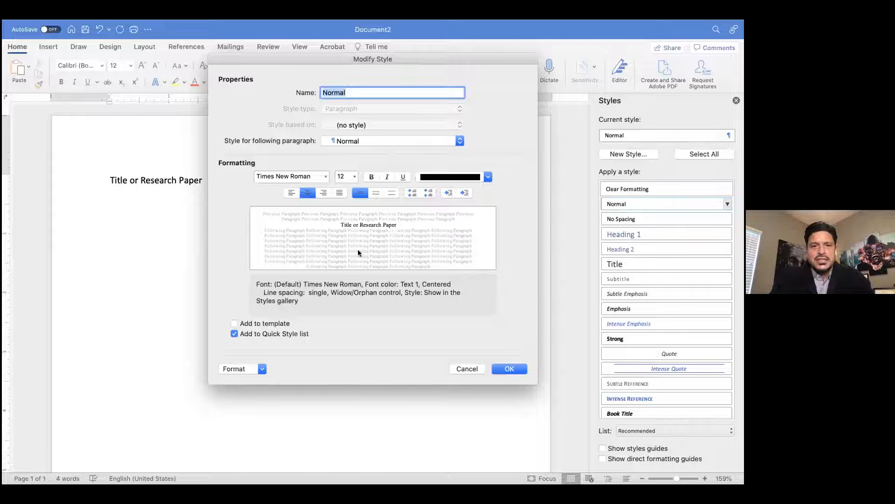
left_click(320, 195)
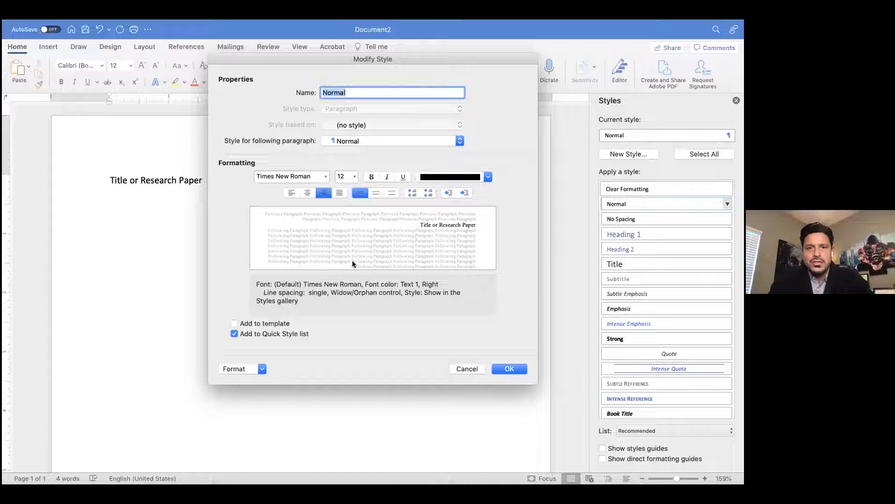
left_click(287, 195)
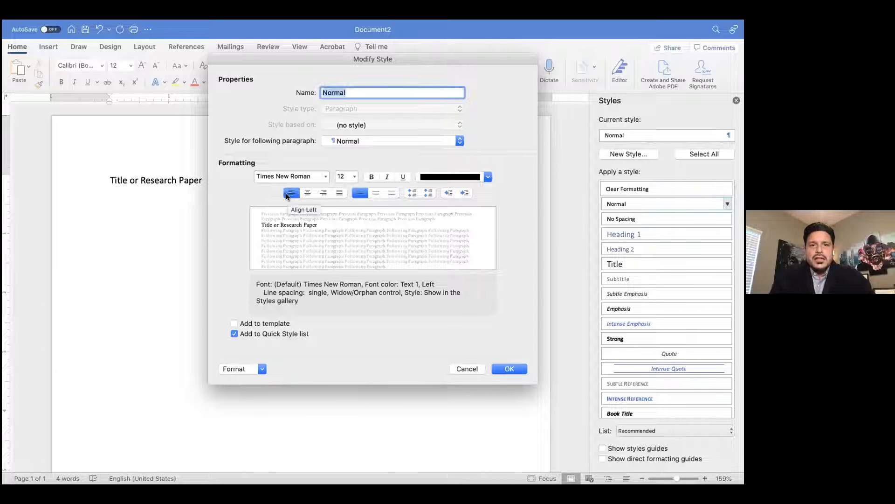
Step: Set the Normal style's line spacing to double and apply the style changes to the title line
left_click(389, 195)
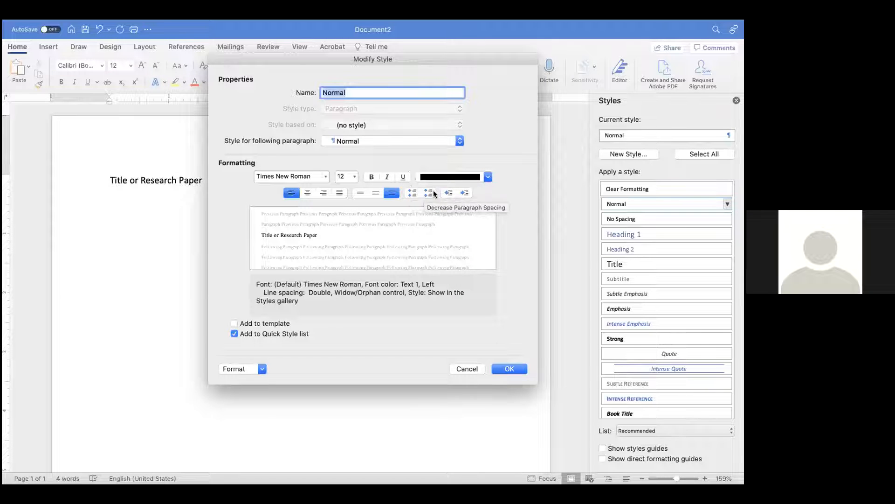
left_click(512, 368)
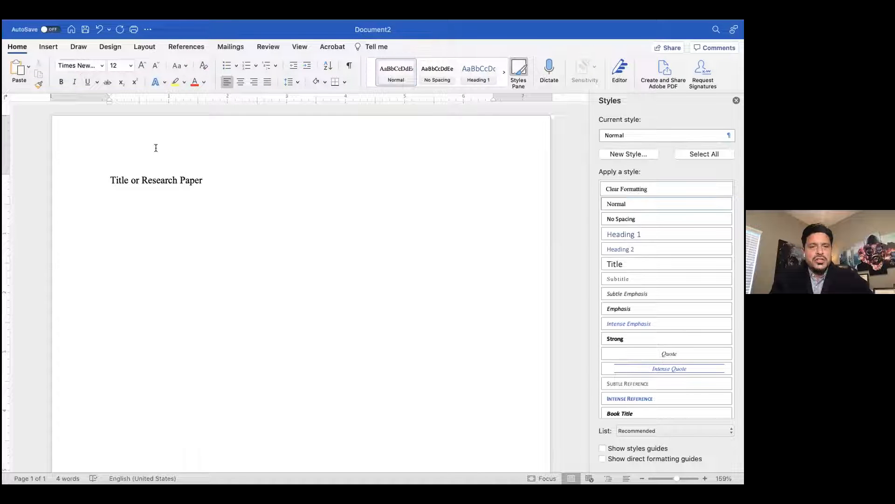
left_click_drag(205, 179, 117, 179)
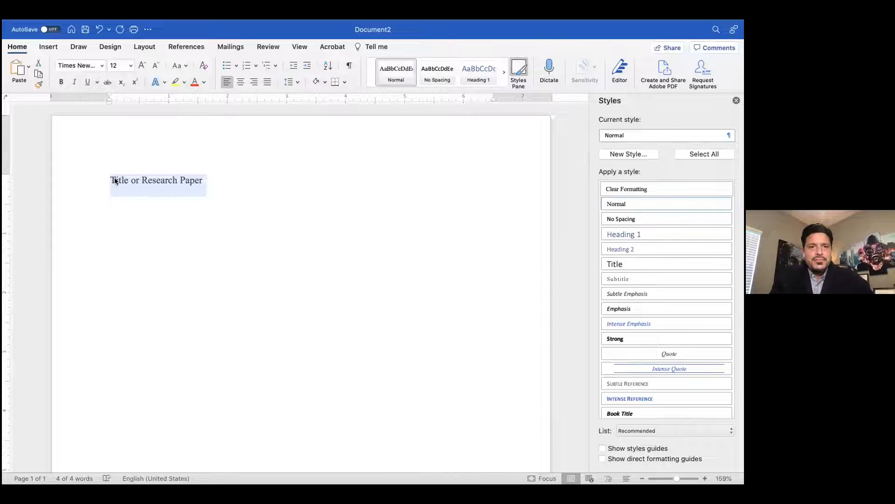
left_click(210, 181)
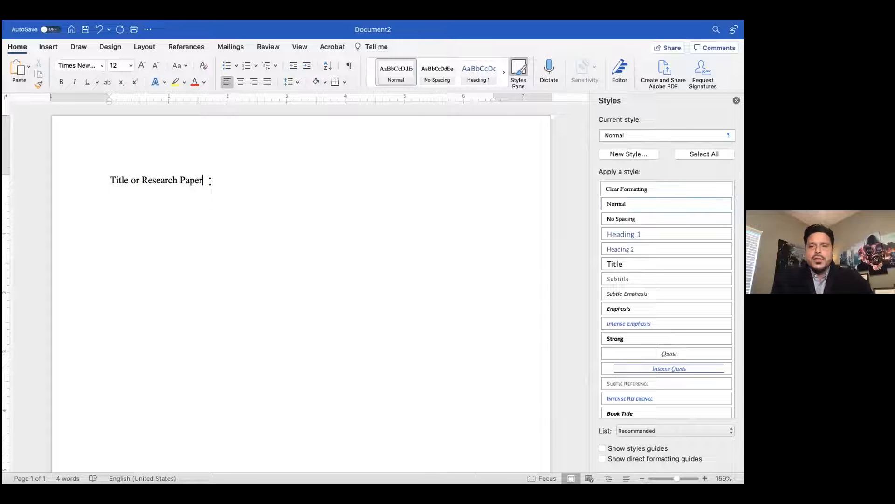
Step: Try the Heading 1 style on the title line and return the line to Normal
left_click(470, 78)
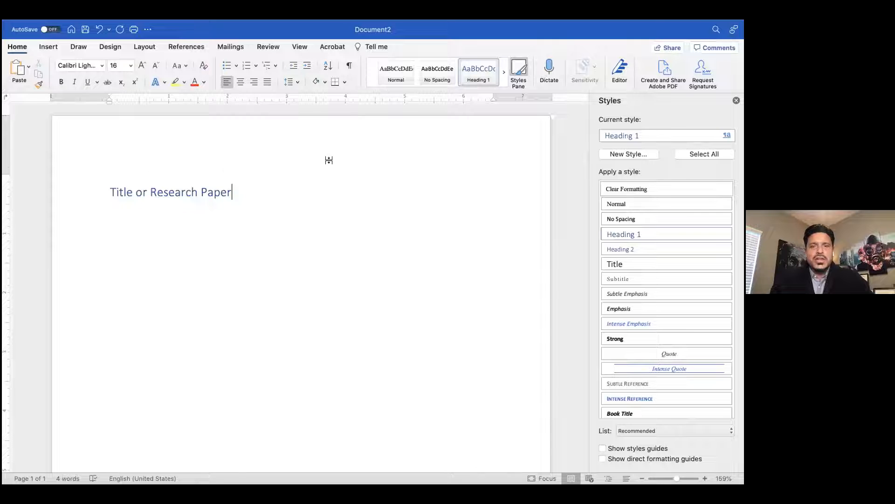
left_click(393, 77)
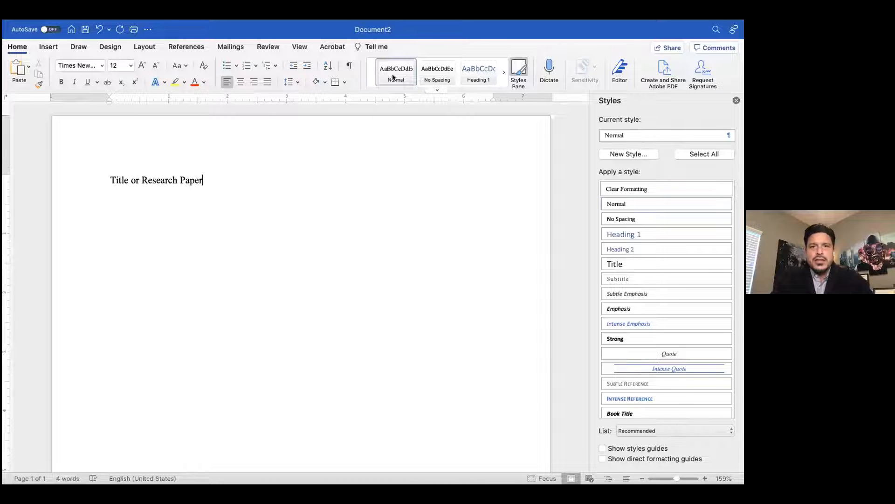
left_click_drag(202, 180, 106, 182)
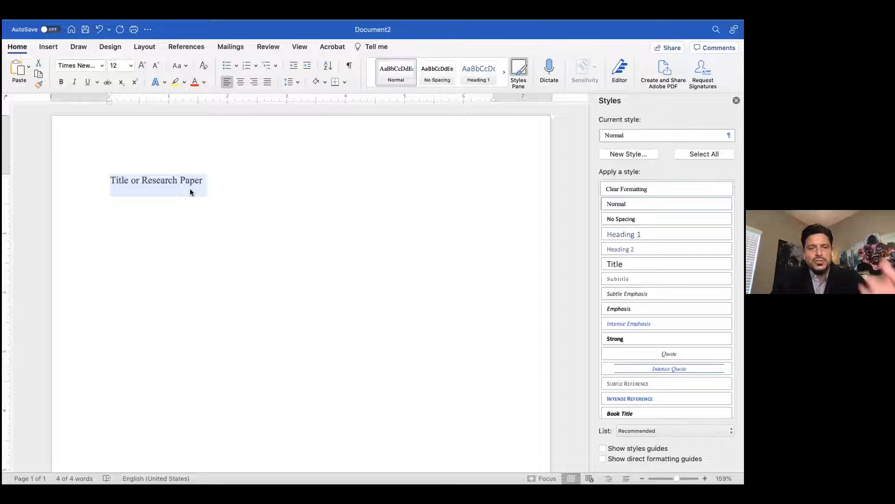
Step: Add random filler text after the title and on two new lines below it
left_click(214, 182)
type("d")
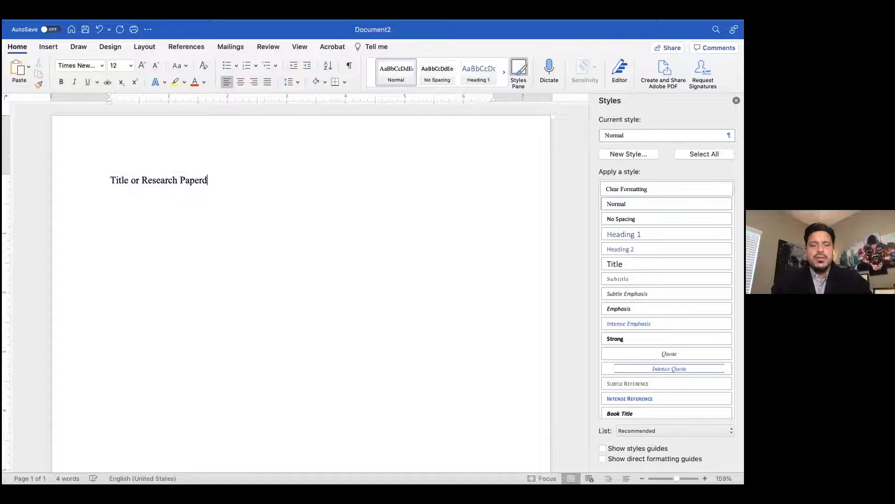
type(" scfwfWEFQFSDC. AE D DNCJAERNFDSCDSVDSD")
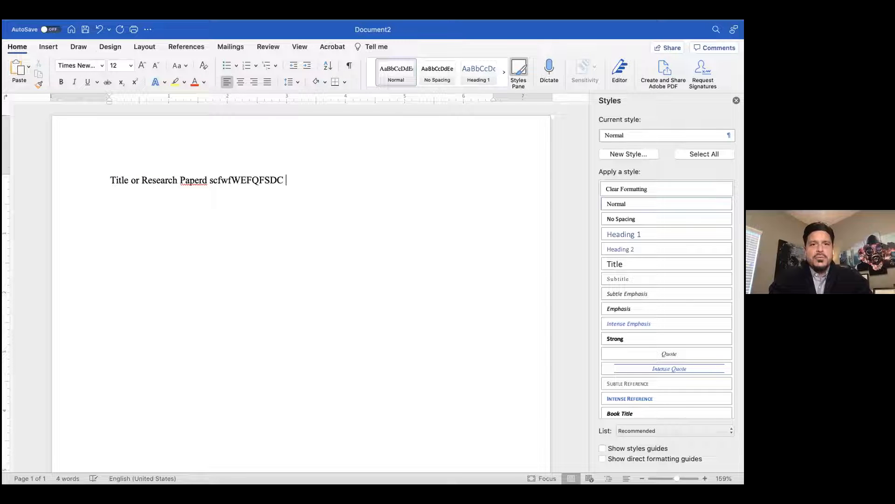
key("Return")
type("SDSDSCKSDAVAERVDFVFDVDV")
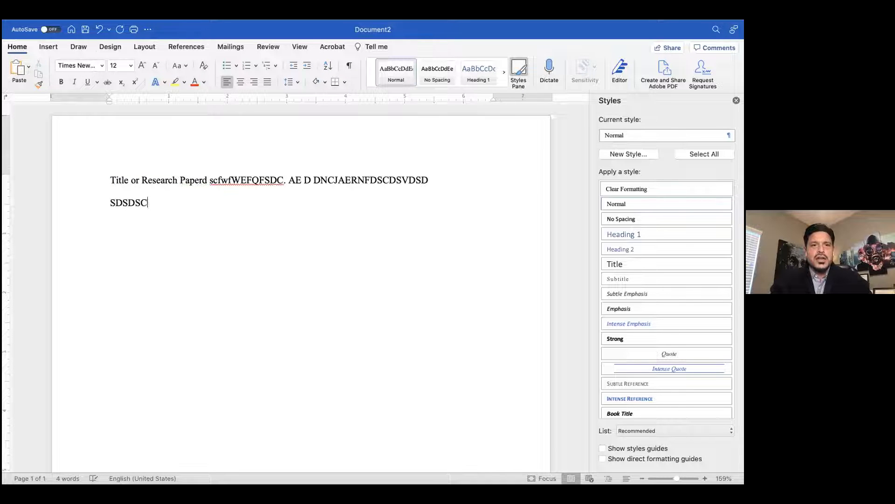
key("Return")
type("SDCVSDVDFASGFV")
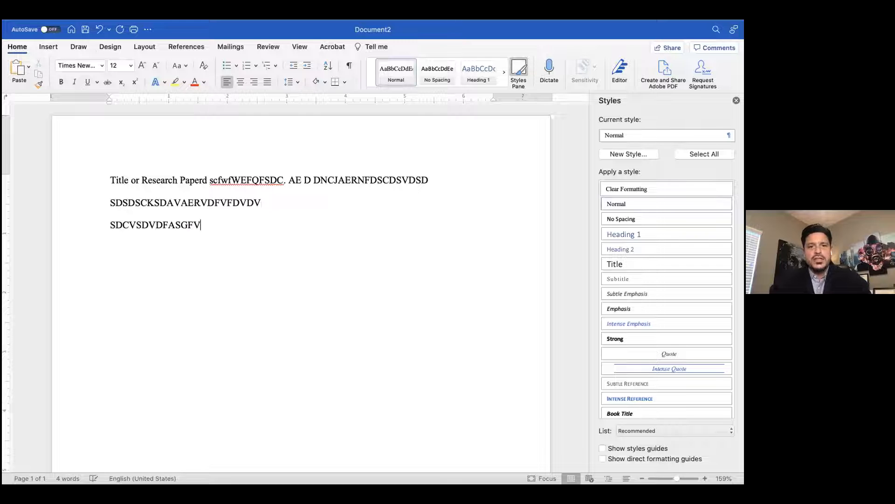
Step: Delete the filler text and restore the line to "Title or Research Paper"
left_click_drag(208, 228, 179, 182)
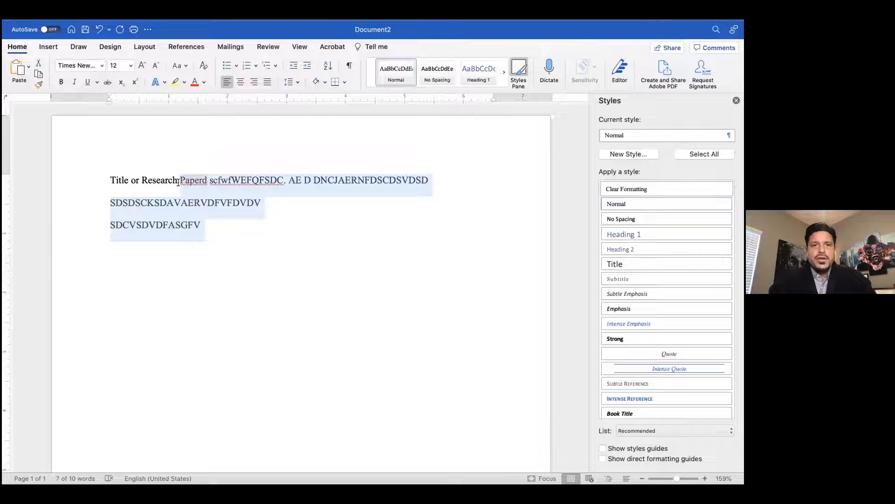
right_click(189, 181)
left_click(287, 205)
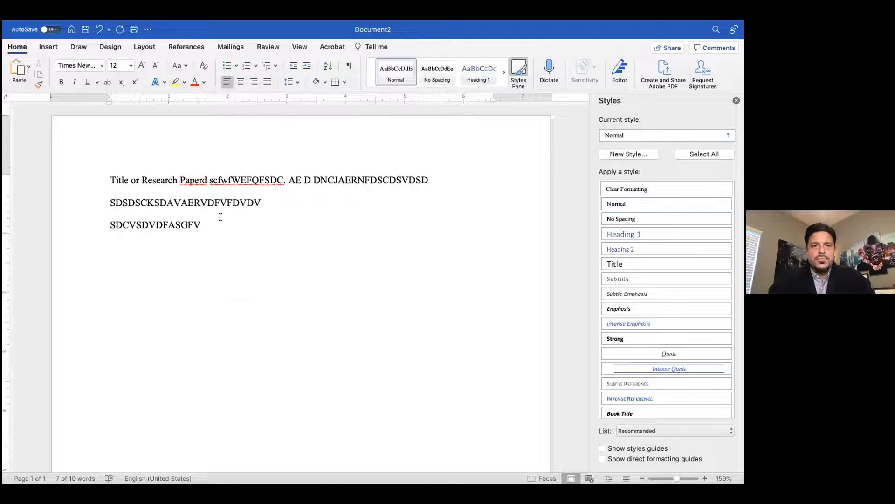
left_click_drag(220, 217, 203, 181)
key("BackSpace")
type("PAOER")
key("BackSpace")
key("BackSpace")
key("BackSpace")
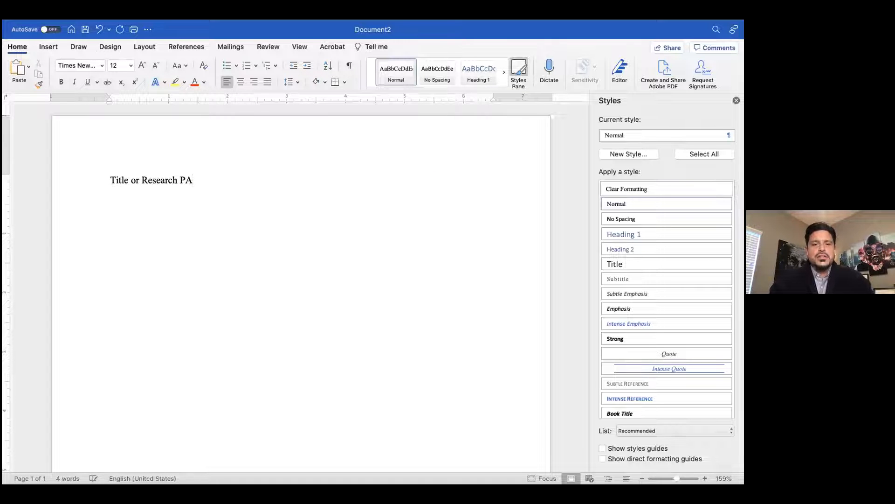
type("aper")
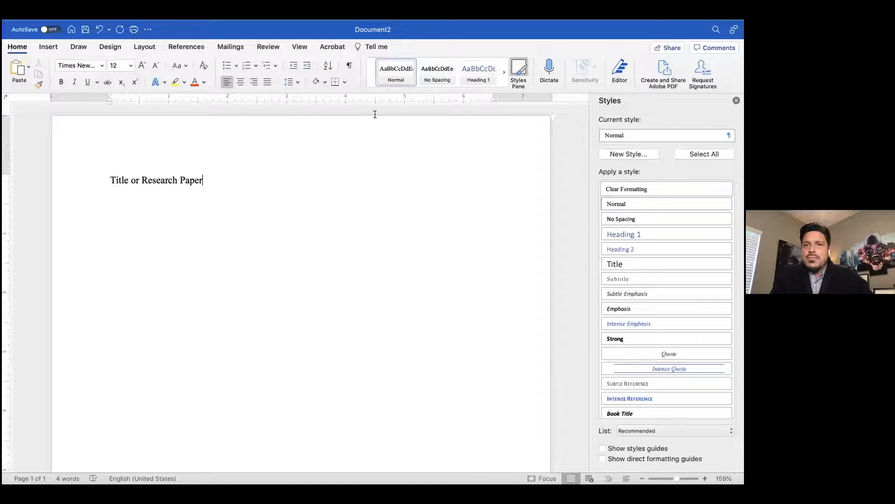
Step: Apply Heading 1 to the title line and modify that style to use Times New Roman, size 12, in black
left_click(474, 77)
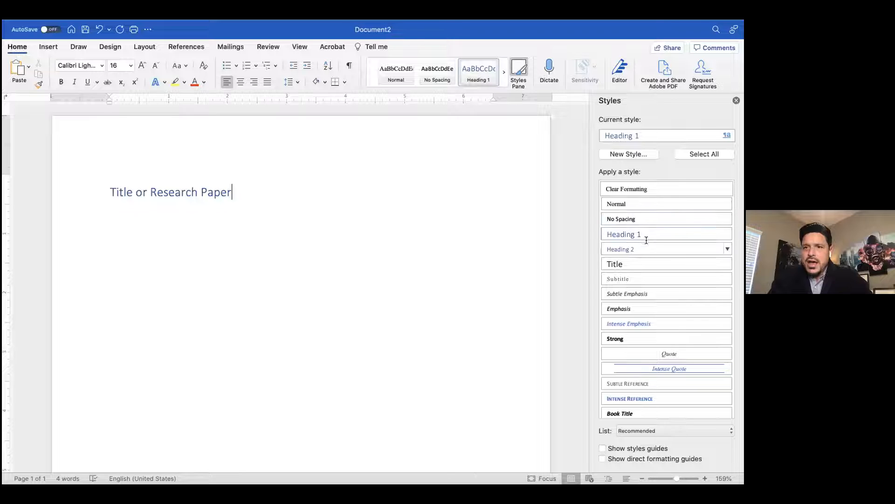
mouse_move(710, 236)
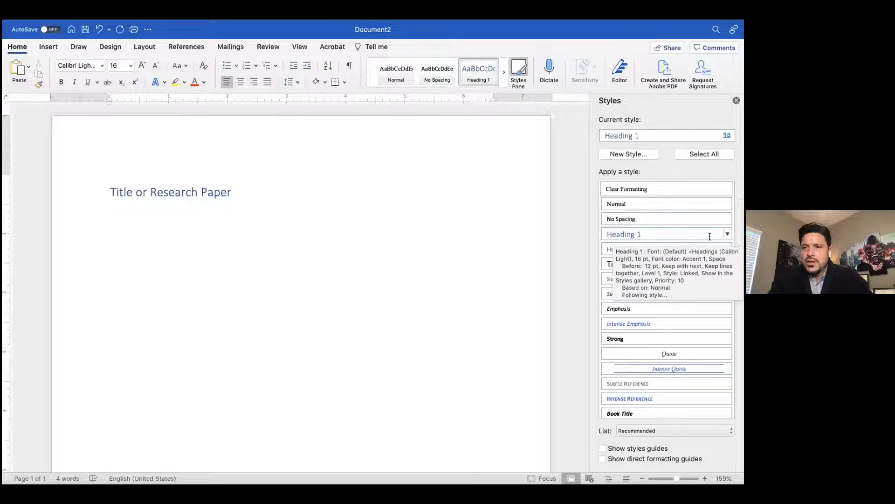
left_click(727, 235)
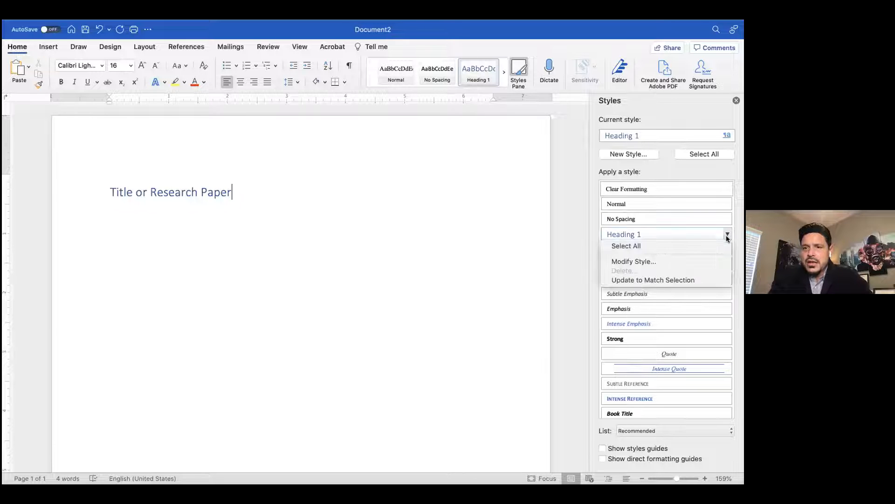
left_click(674, 262)
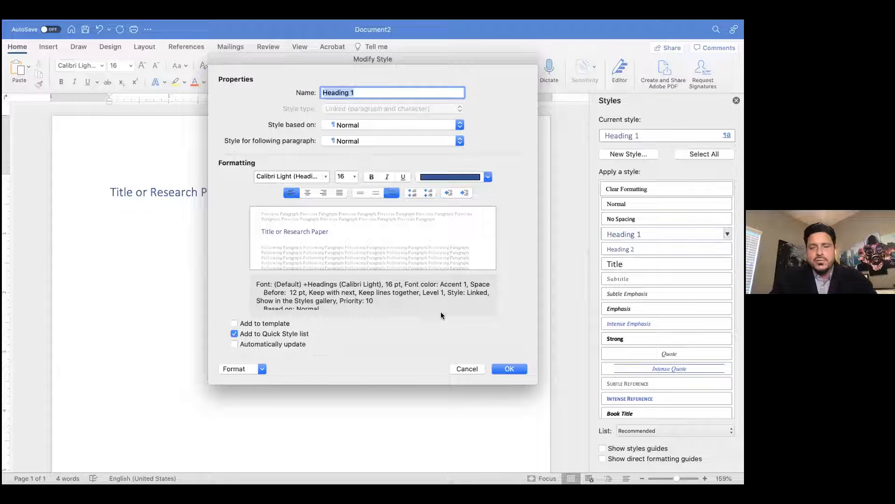
left_click(324, 177)
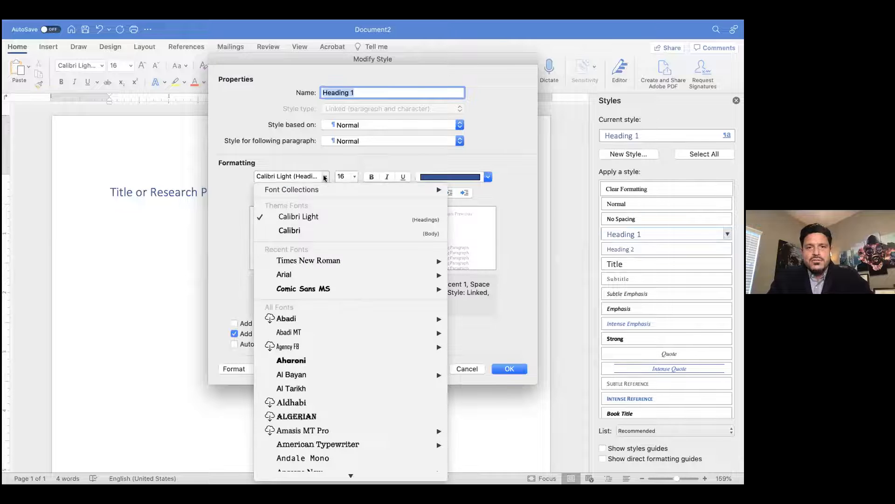
left_click(314, 260)
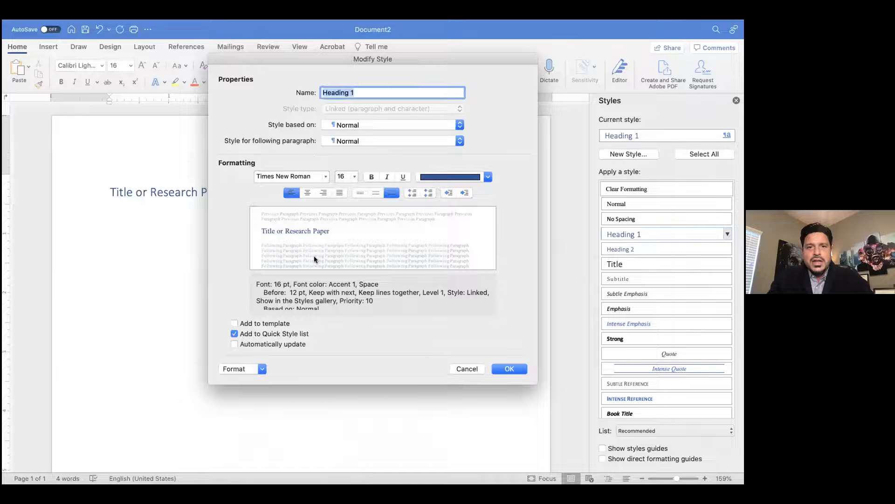
left_click(354, 177)
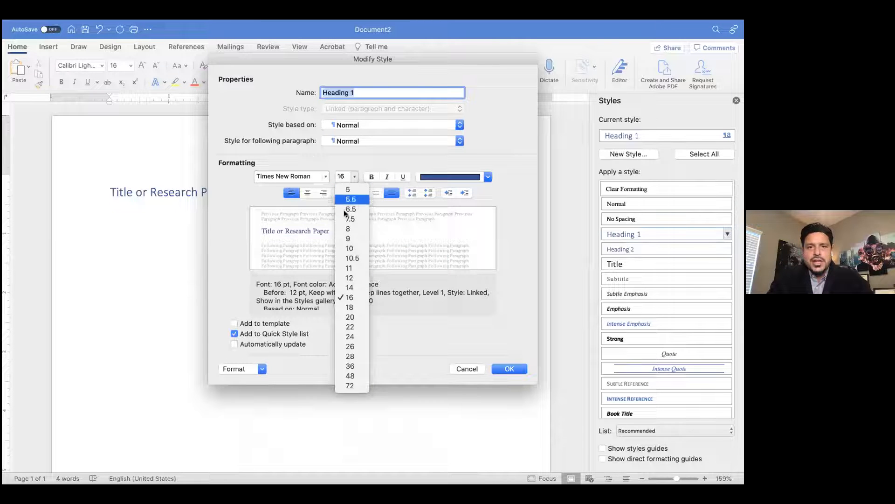
left_click(354, 275)
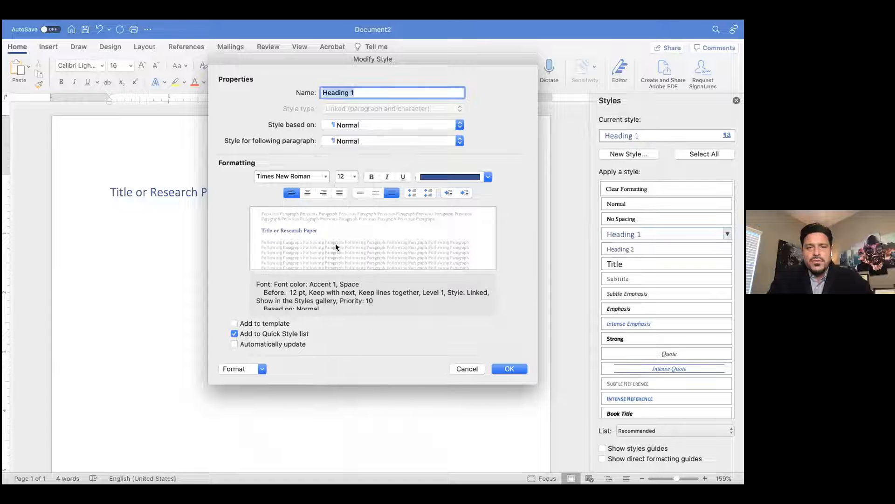
left_click(488, 177)
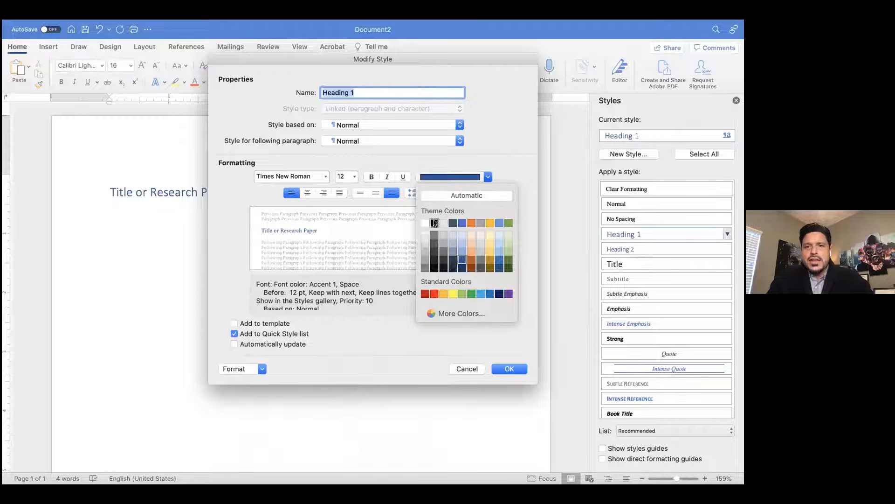
left_click(434, 222)
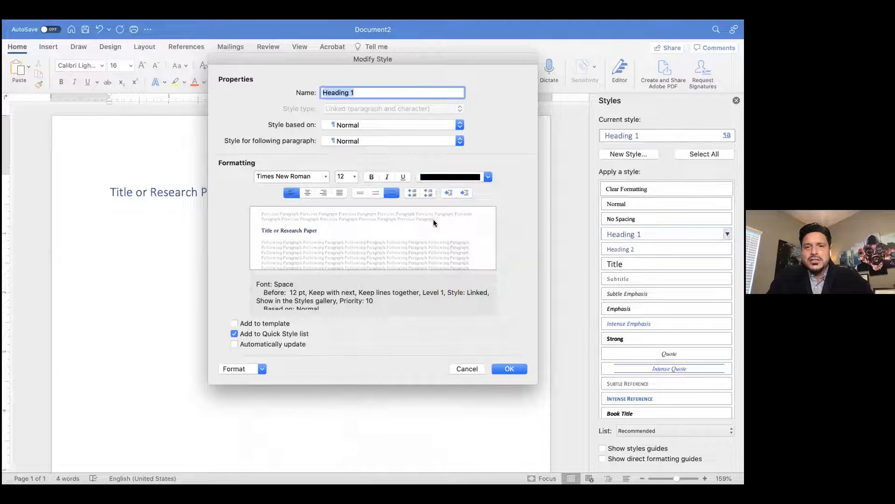
Step: Make the Heading 1 style bold and centered, comparing it with left alignment, and save the style changes
left_click(372, 176)
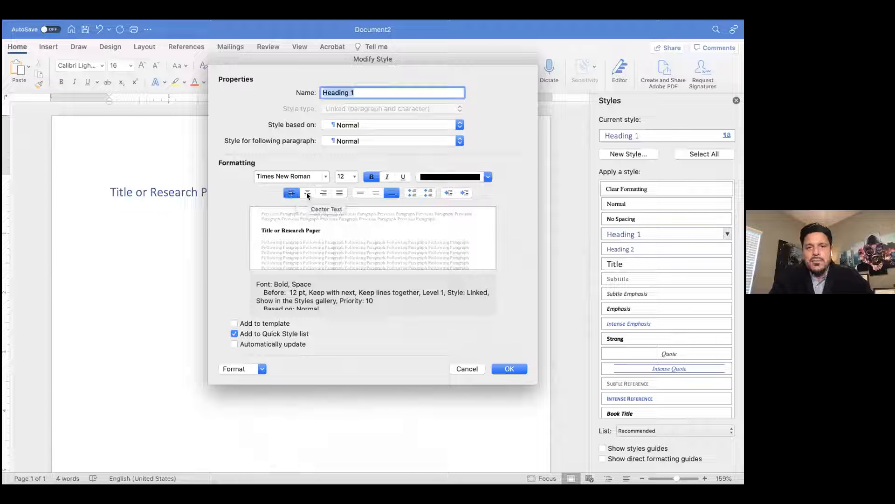
left_click(307, 194)
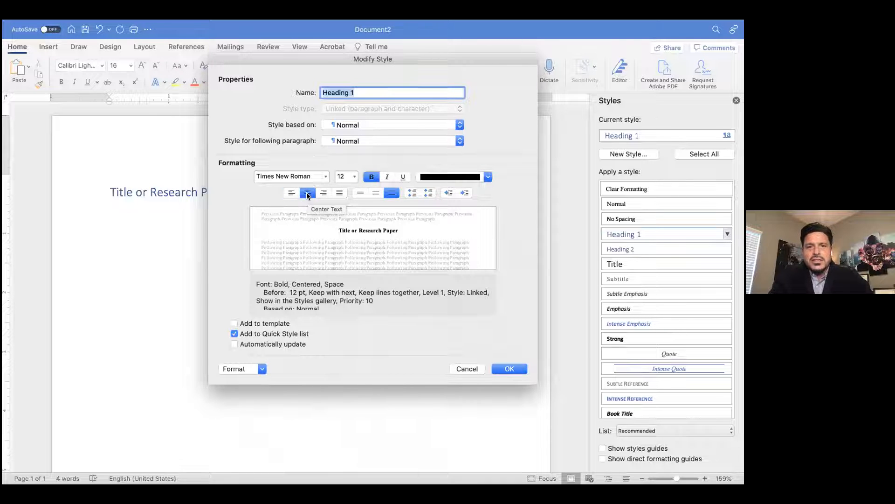
left_click(291, 193)
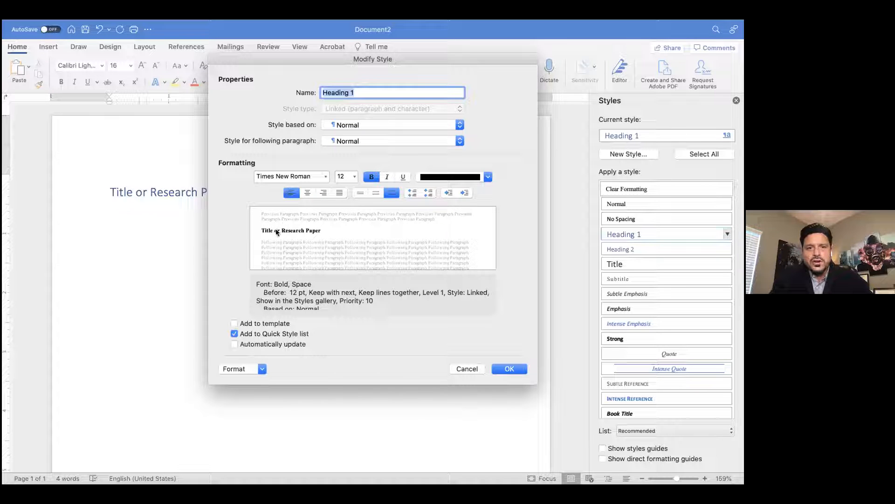
left_click(307, 193)
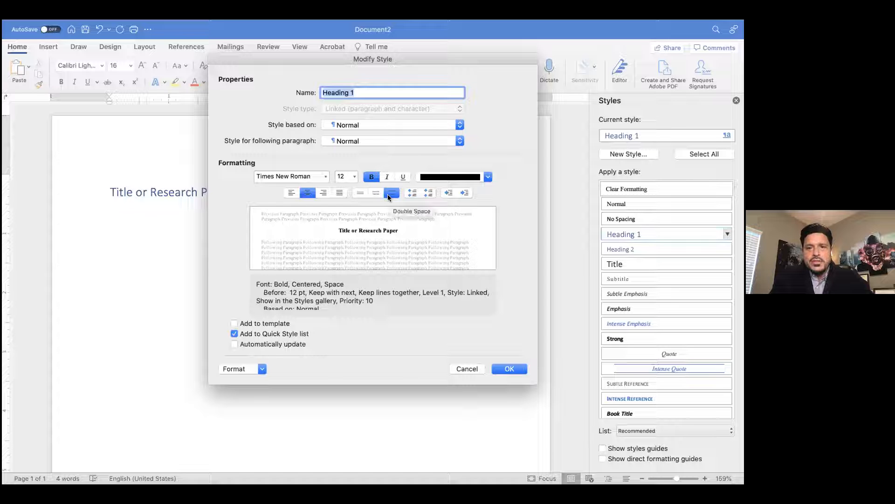
left_click(508, 368)
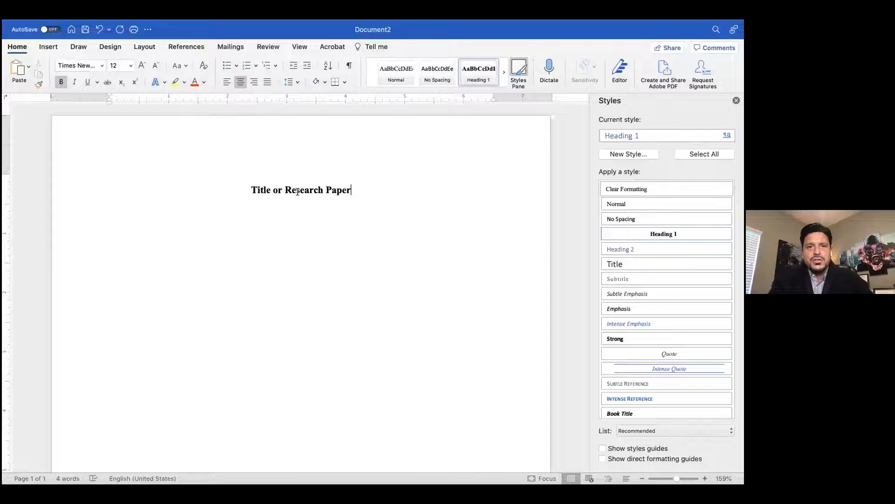
Step: Switch the title line to Normal and back to Heading 1, and add the line "Introduction" below it
left_click(382, 76)
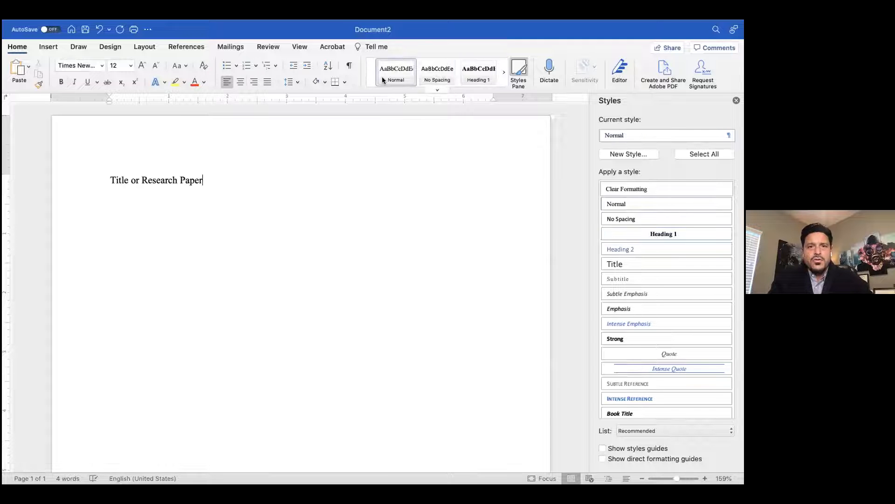
left_click(471, 73)
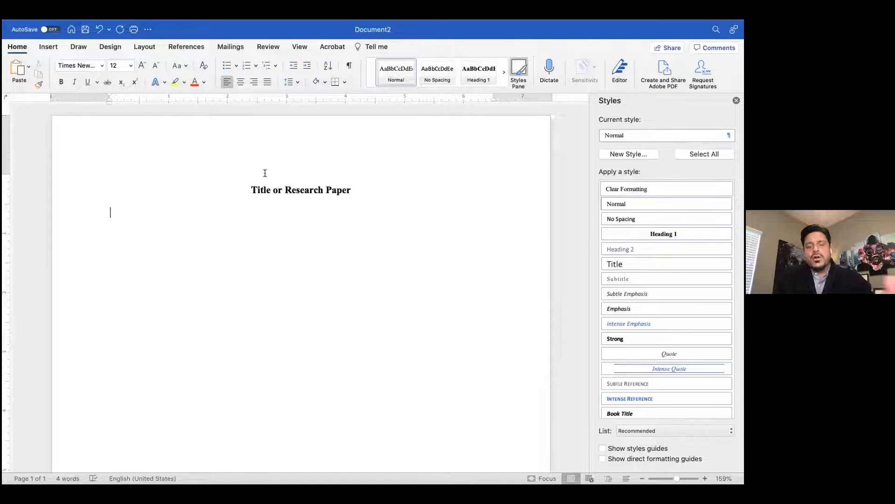
type("Inr")
type("r")
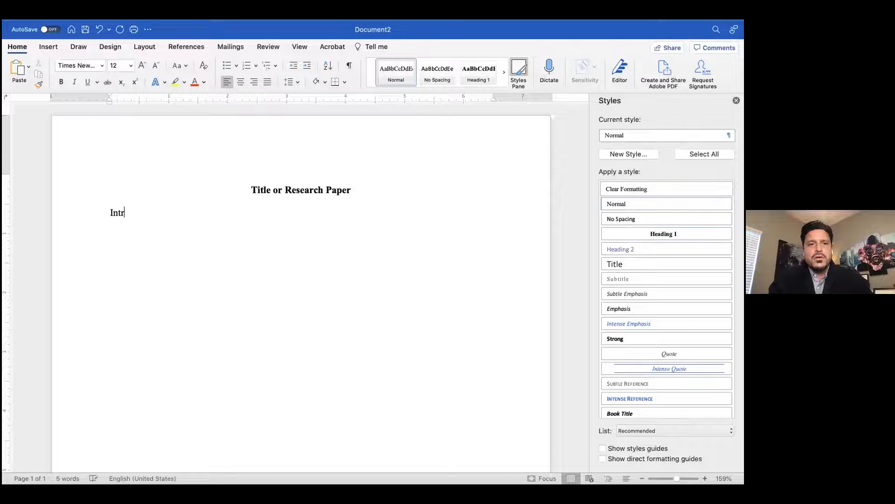
type("oduction")
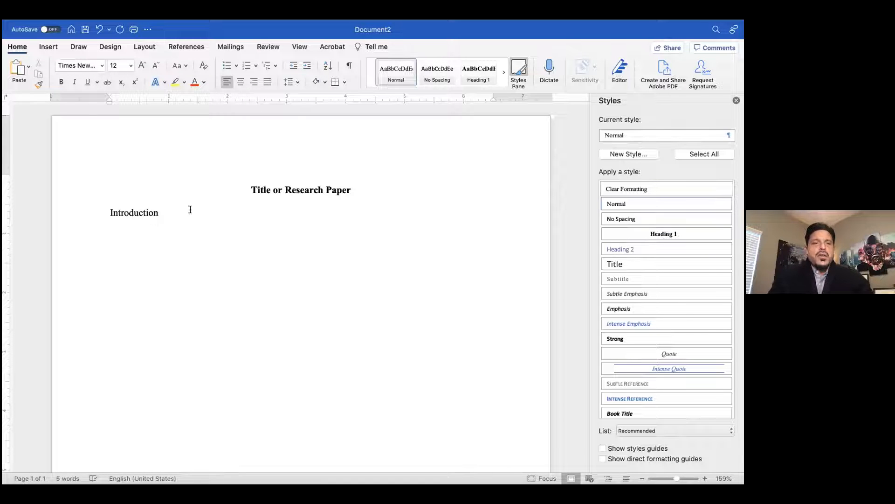
Step: Make the "Introduction" line bold and place the cursor on the empty line below it
left_click(501, 75)
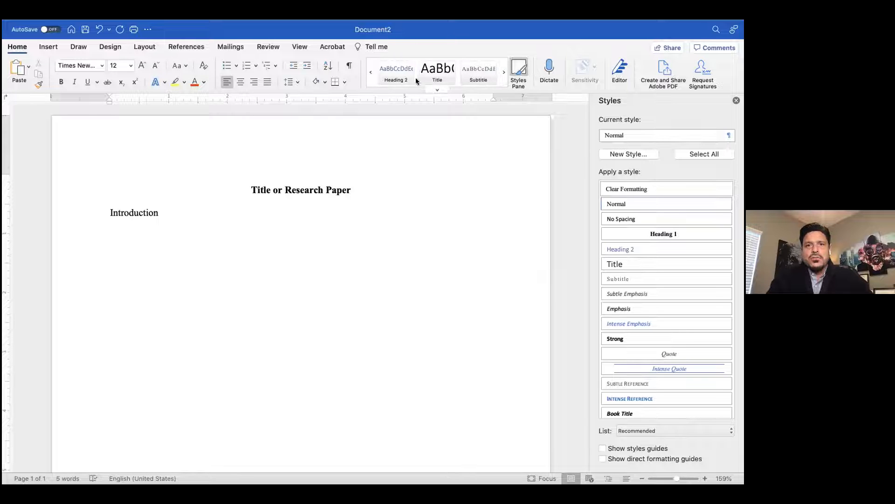
left_click_drag(162, 209, 96, 210)
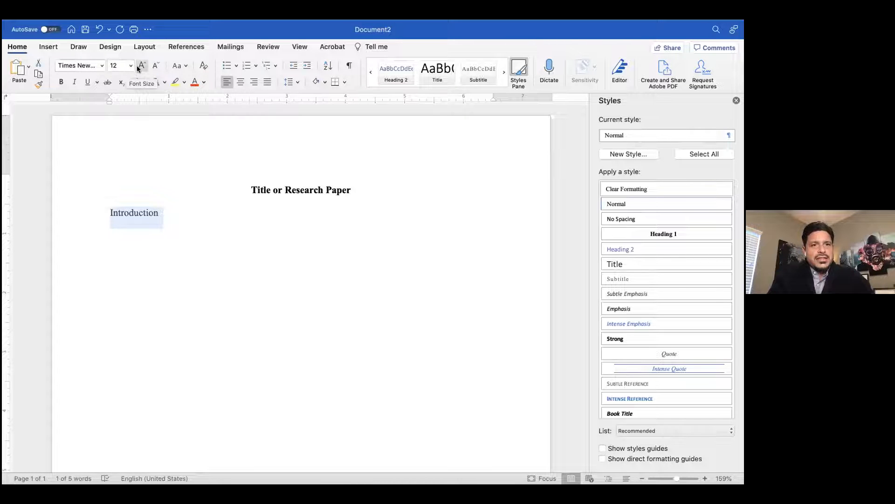
left_click(57, 83)
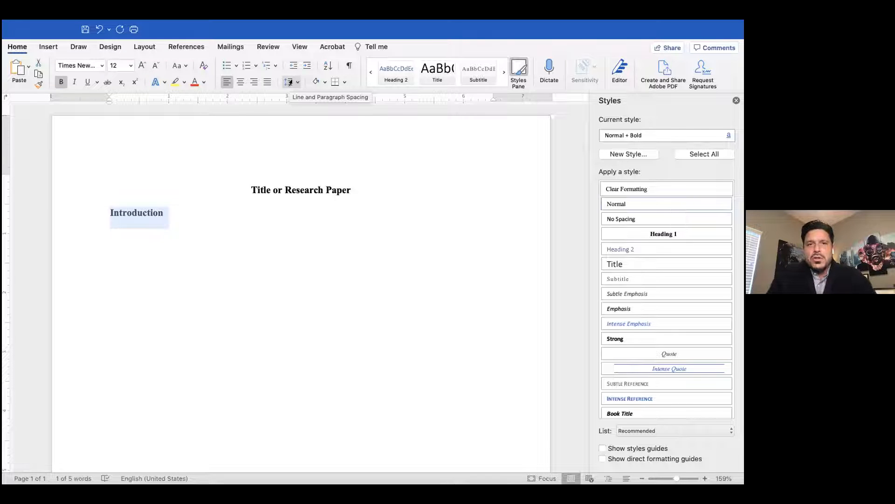
left_click(298, 82)
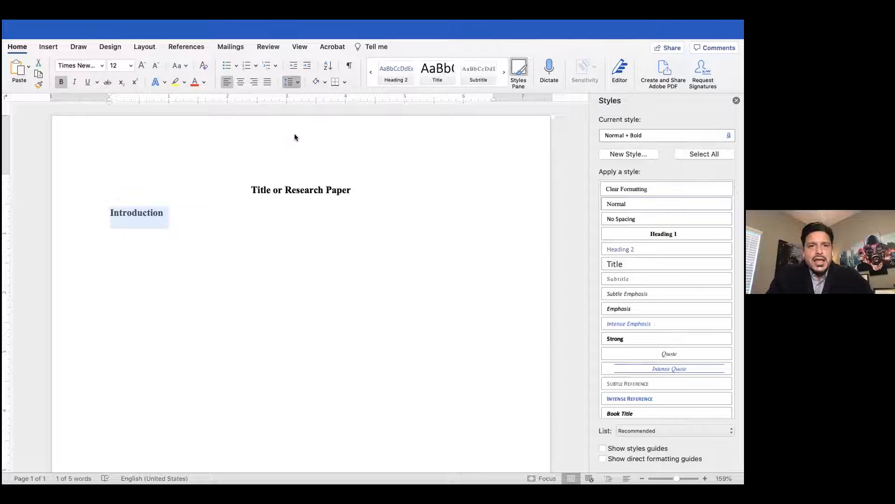
left_click(174, 220)
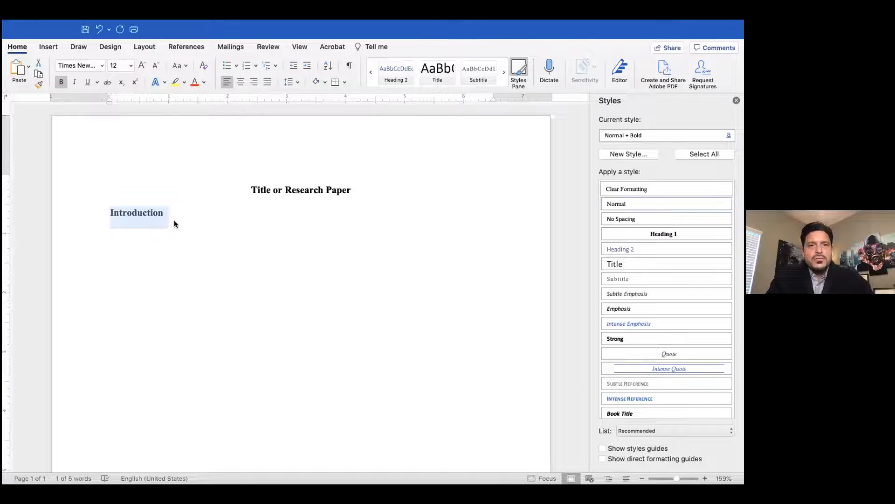
left_click(183, 232)
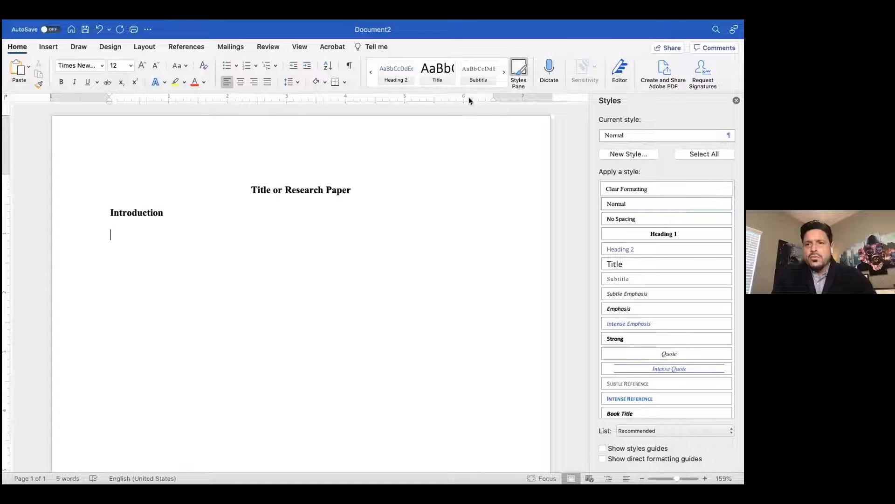
Step: Look through the available styles in the style gallery and check the style applied to the title line
left_click(437, 89)
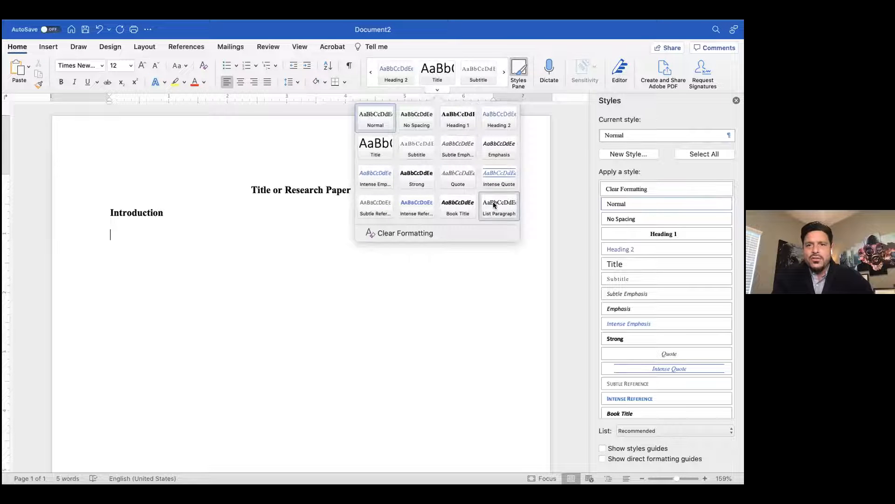
left_click(514, 266)
left_click(503, 70)
left_click(503, 70)
left_click(503, 70)
left_click(450, 196)
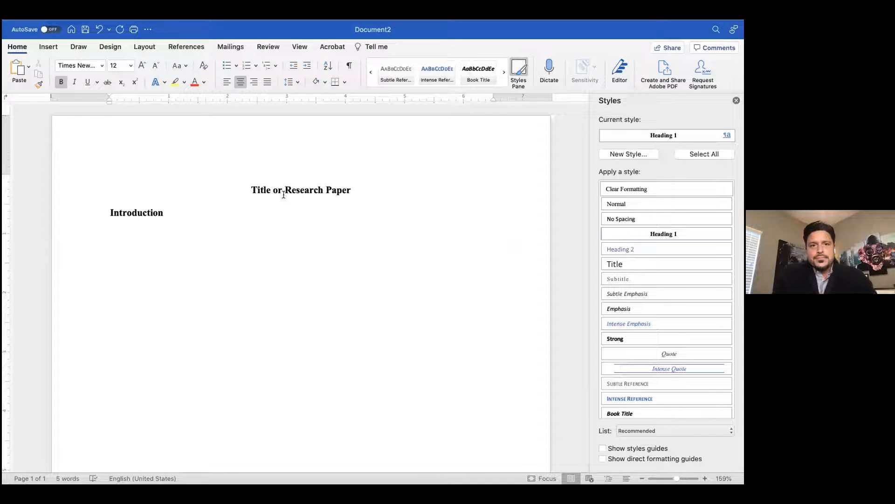
Step: Close the Styles pane and save the document as CSW
left_click(737, 100)
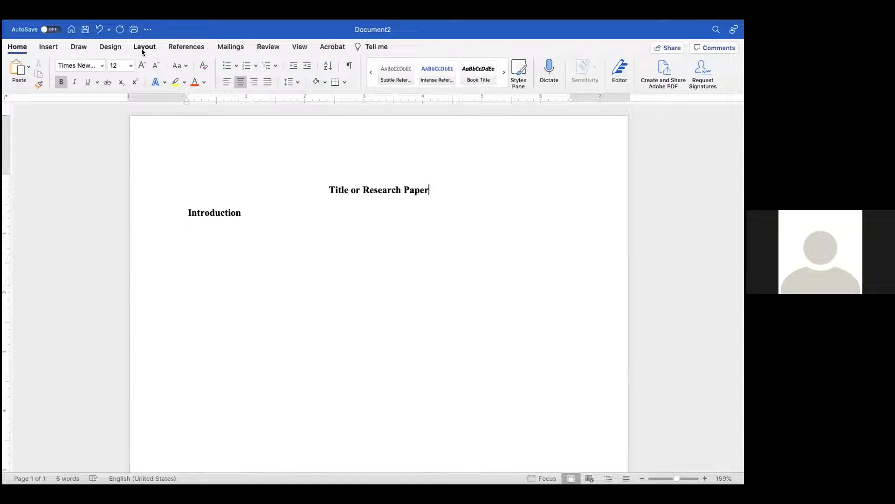
left_click(65, 26)
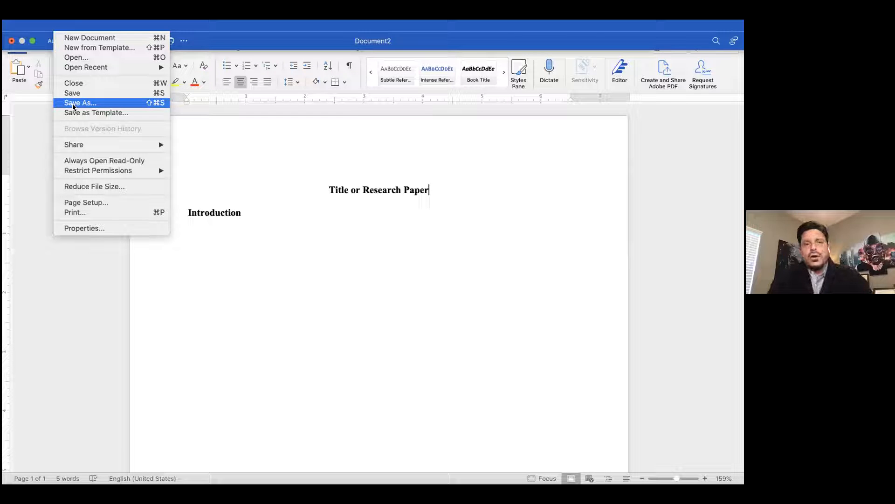
left_click(73, 103)
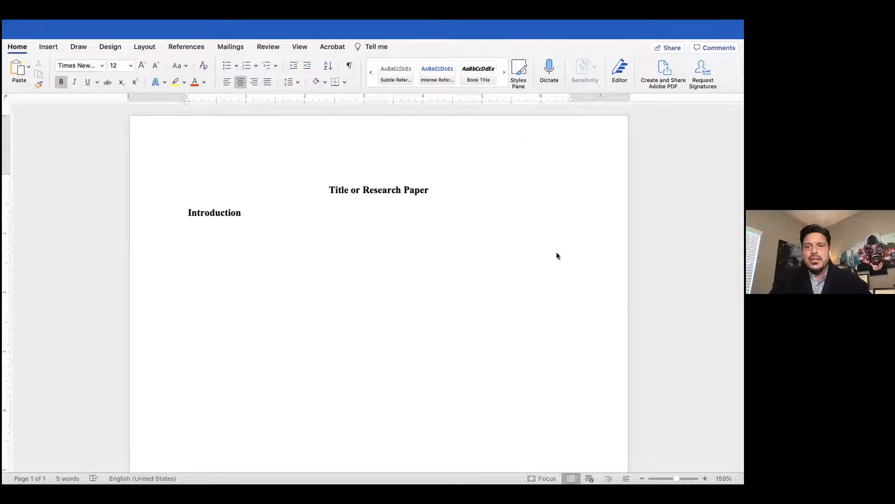
Step: Add an indented Normal-style line "This worksascw awc dviae fiefv dfivfrvb" below "Introduction" and save the document
left_click(270, 211)
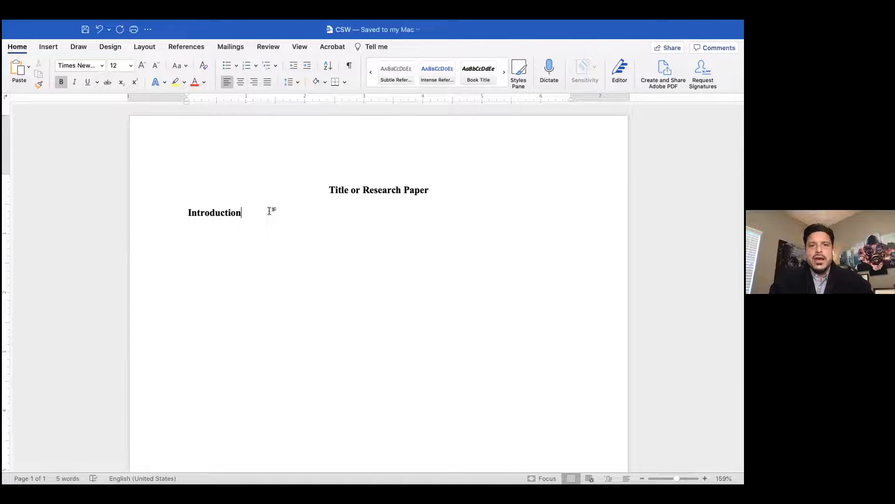
key("Return")
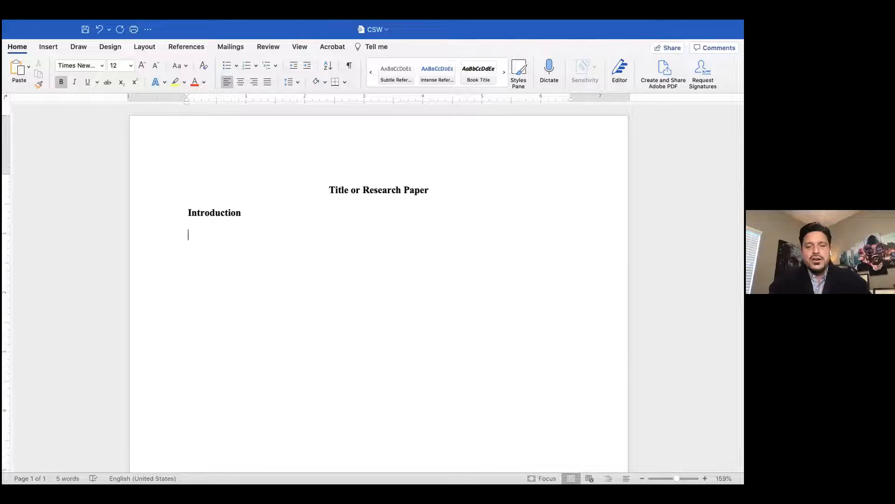
scroll(427, 74, "up", 2)
left_click(371, 72)
left_click(394, 74)
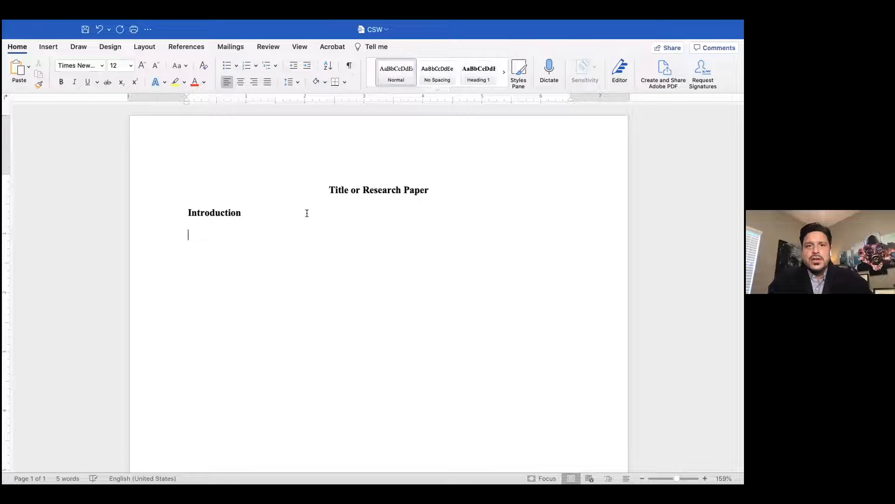
type("Th")
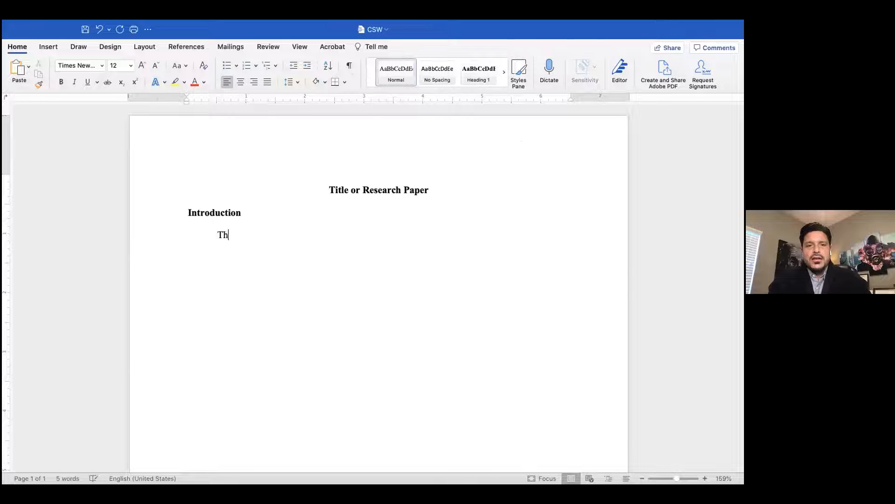
type("is worksascw awc dviae fiefv dfivfrvb")
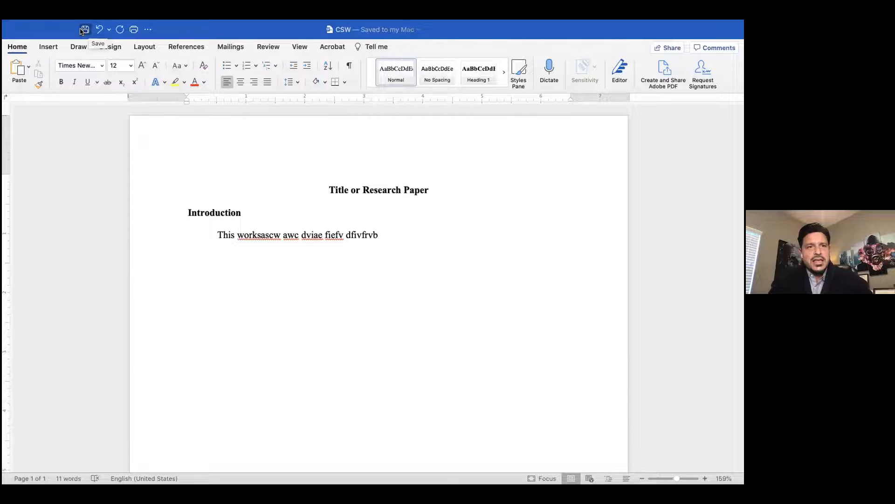
left_click(64, 26)
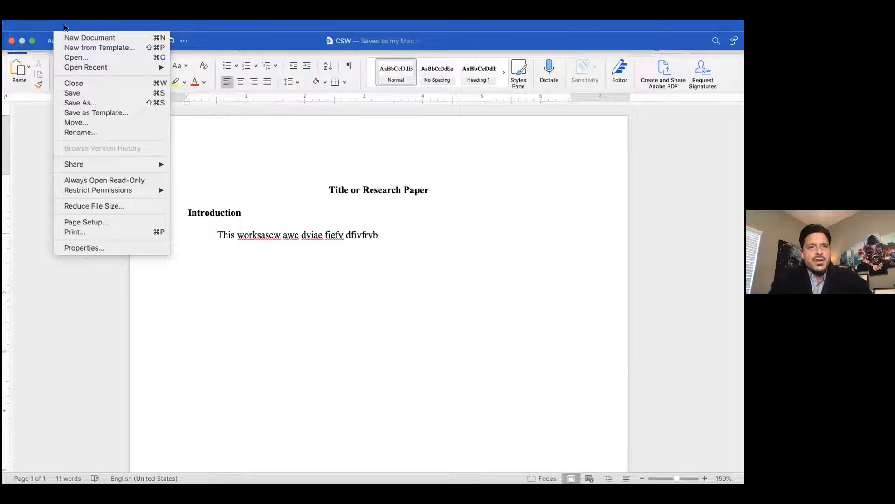
left_click(74, 96)
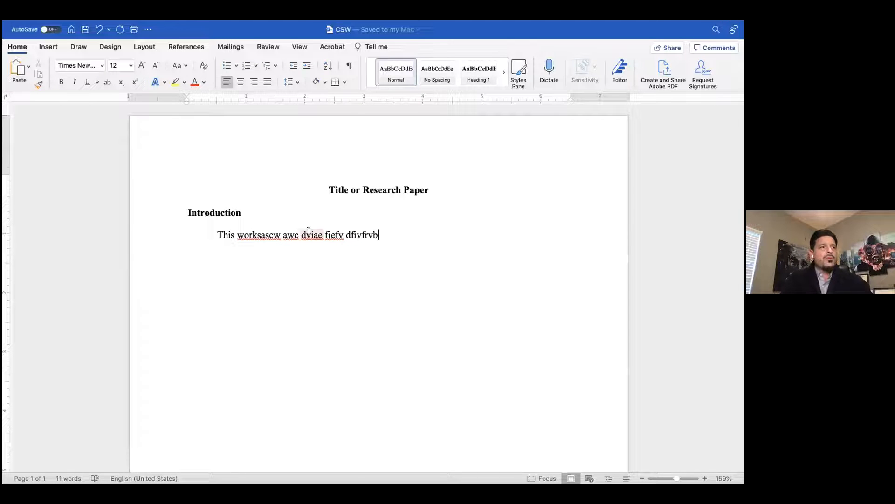
Step: Export the document as a PDF named CSW to the Desktop through the print dialog
left_click(60, 25)
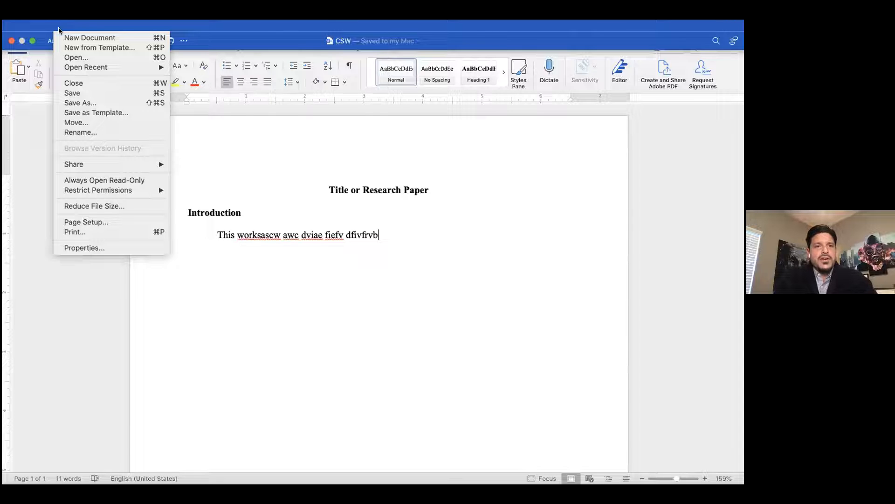
left_click(83, 238)
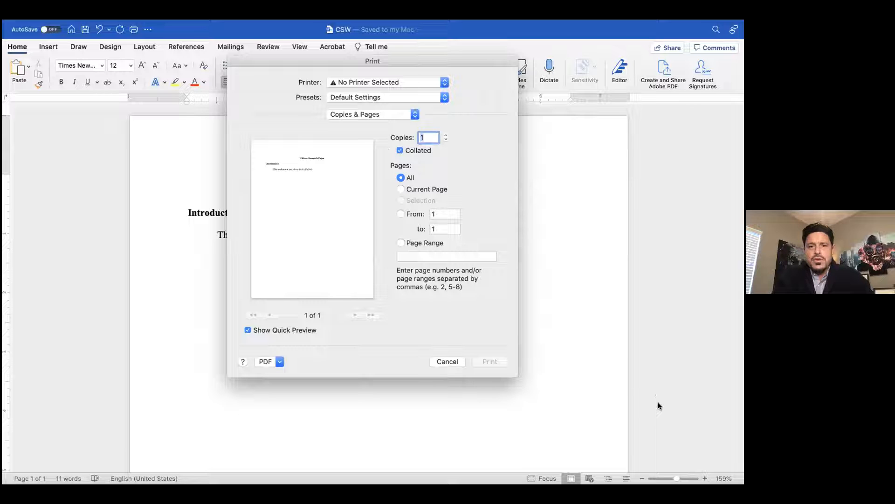
left_click(278, 362)
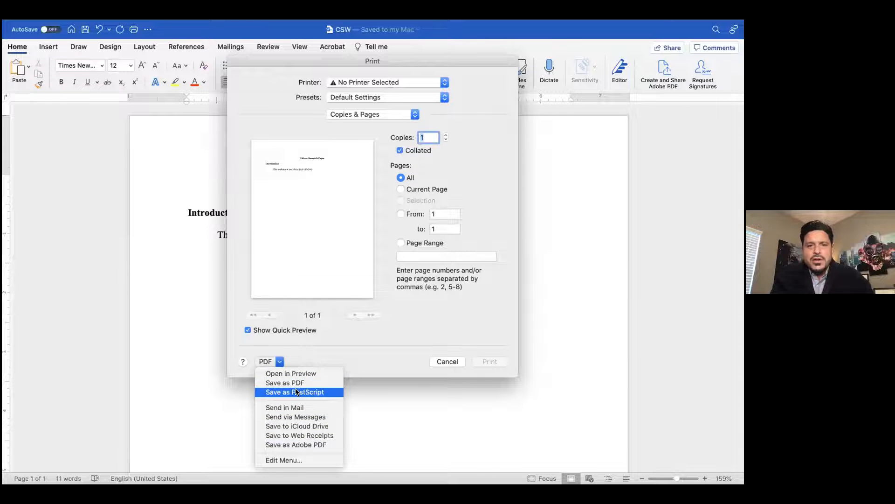
left_click(282, 383)
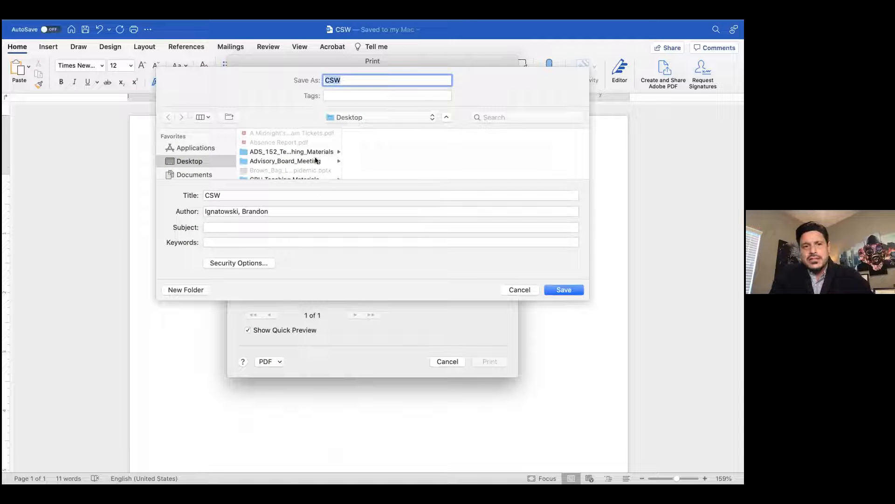
left_click(563, 289)
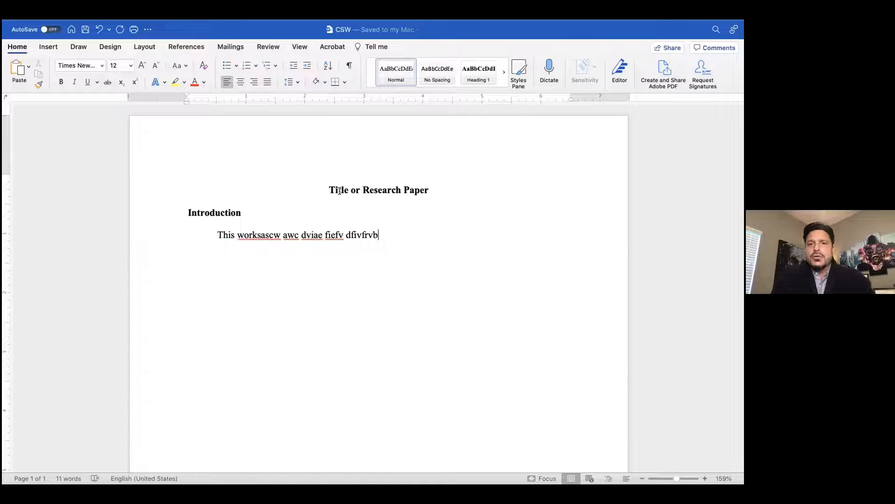
Step: Delete the sample text below "Introduction", leaving an empty line
key("Return")
left_click_drag(380, 232, 219, 235)
key("BackSpace")
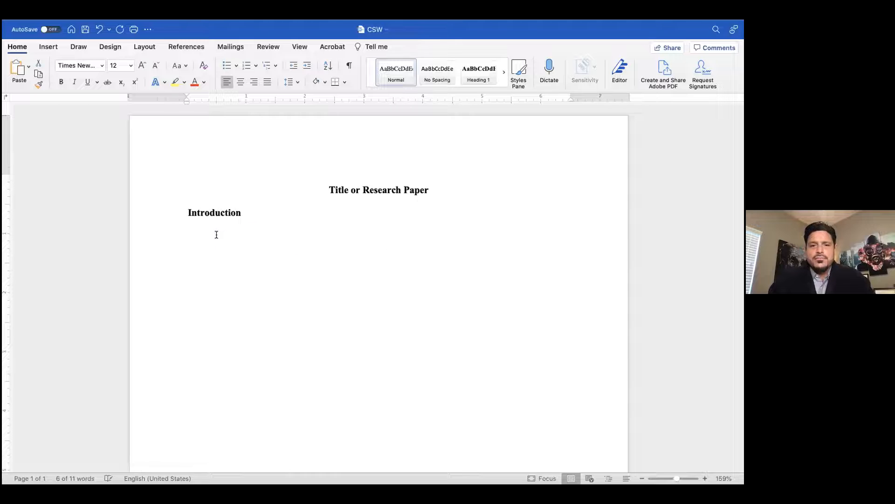
key("BackSpace")
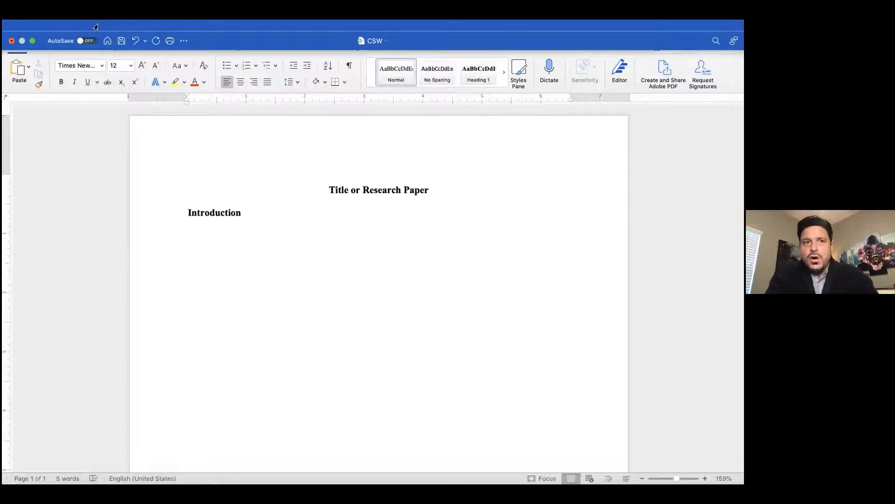
Step: Save the cleaned document as a PDF named CSW on the Desktop through the print dialog, replacing the existing file
left_click(59, 25)
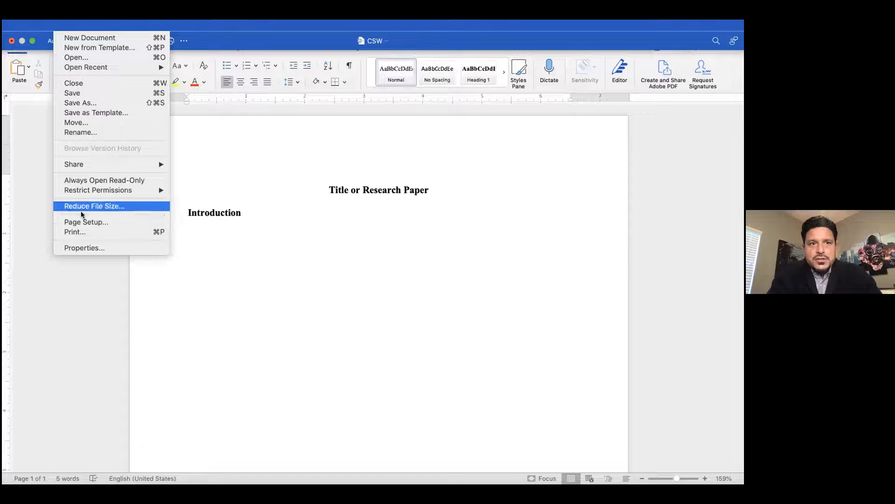
left_click(79, 232)
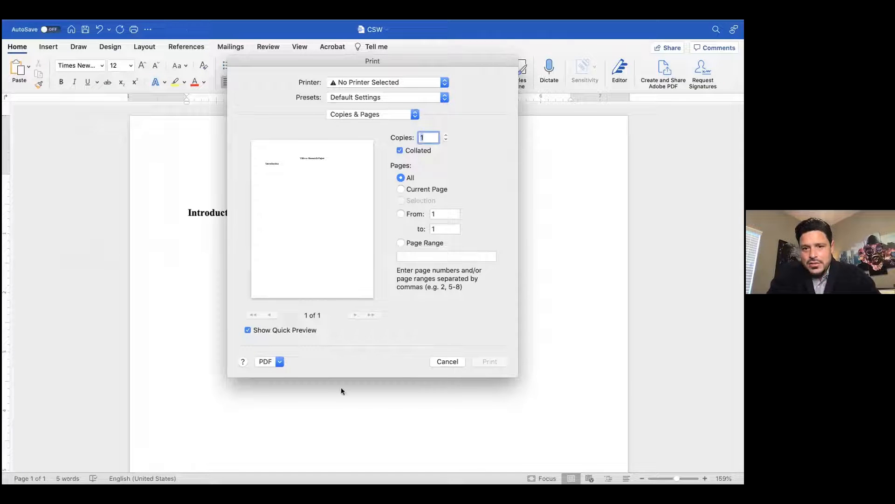
left_click(281, 361)
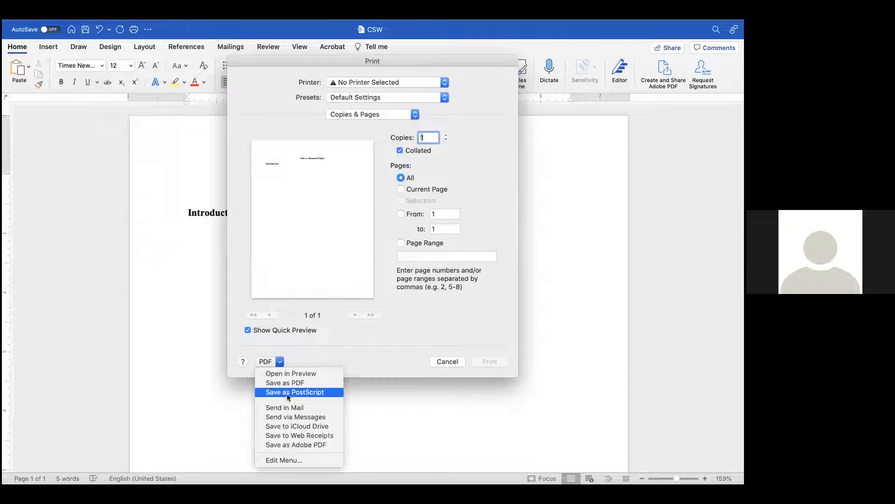
left_click(388, 337)
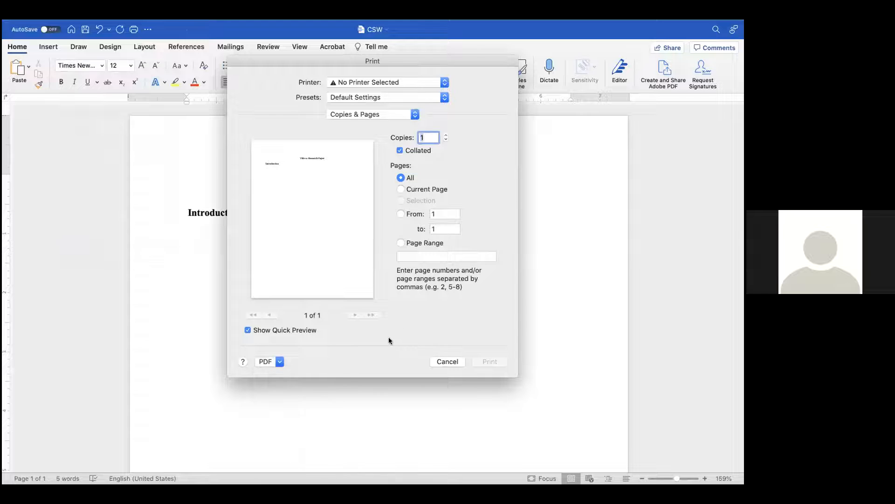
left_click(280, 361)
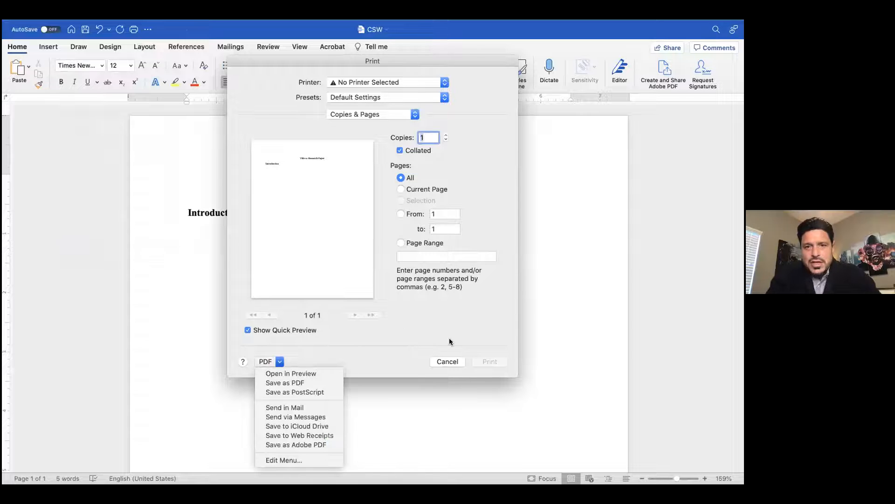
left_click(311, 383)
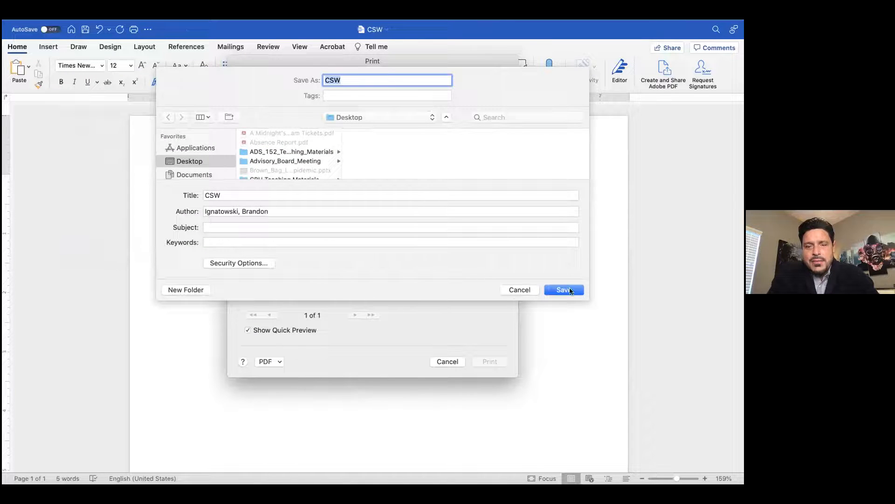
left_click(563, 289)
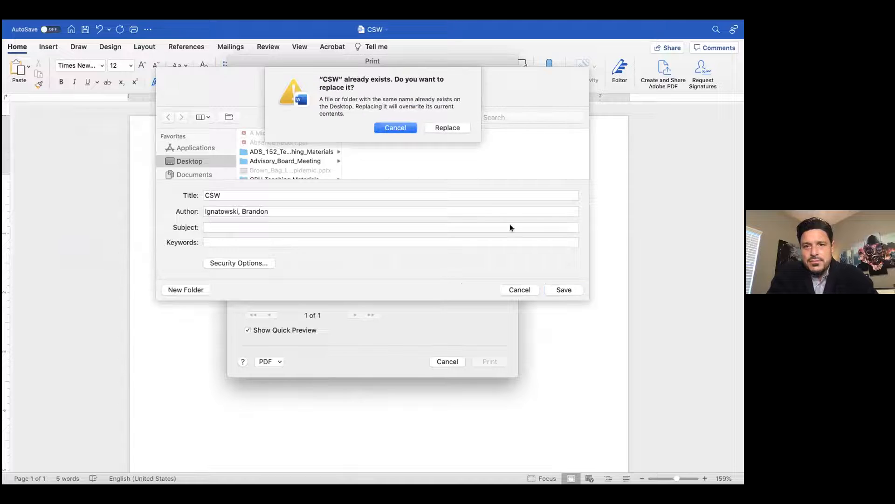
left_click(437, 126)
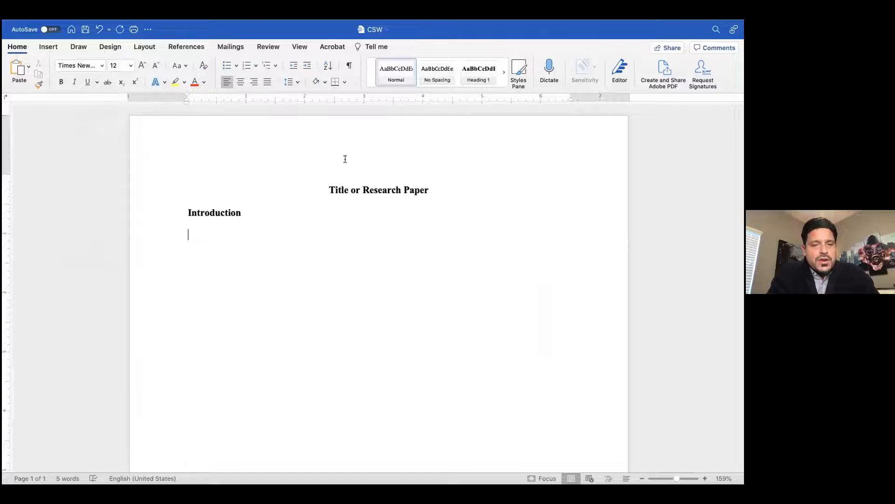
left_click(60, 25)
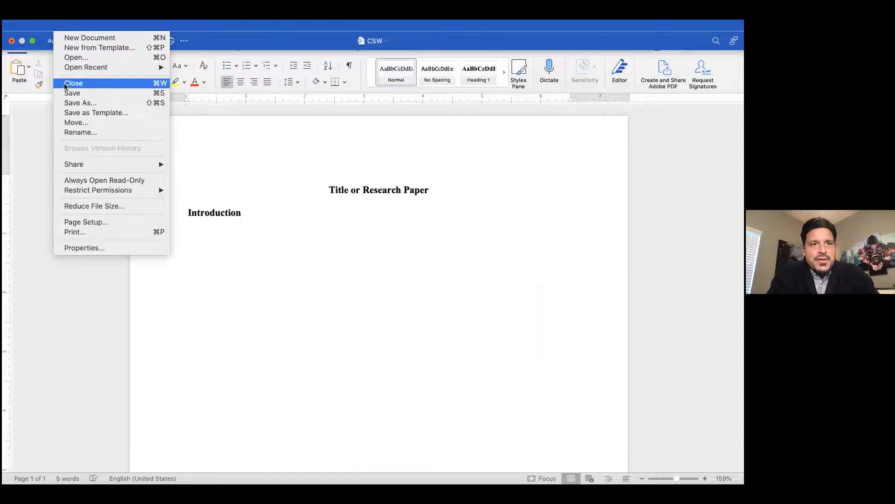
left_click(67, 100)
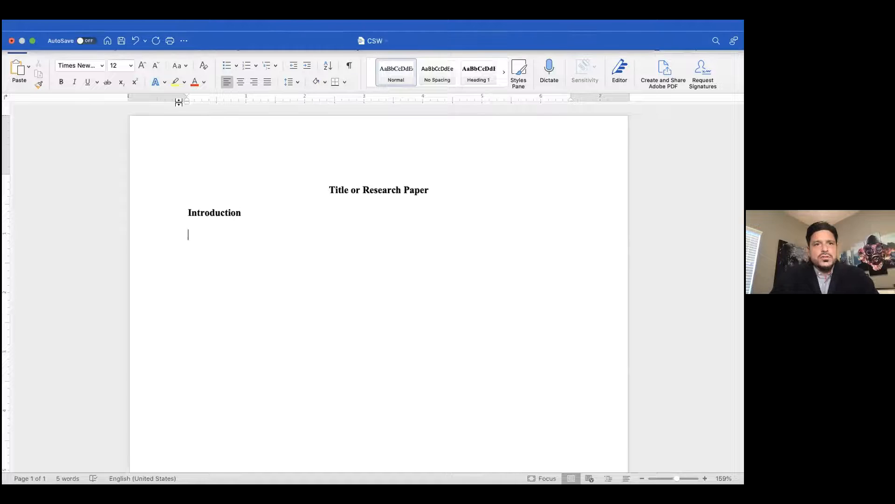
Step: Turn on bold, italic and underline for the empty line below "Introduction", and switch the "Introduction" heading's bold off and back on
left_click(74, 82)
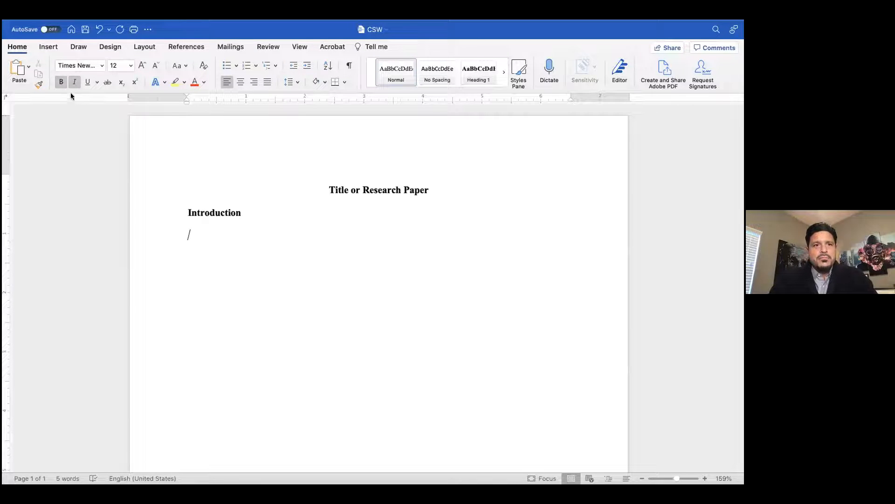
left_click(87, 82)
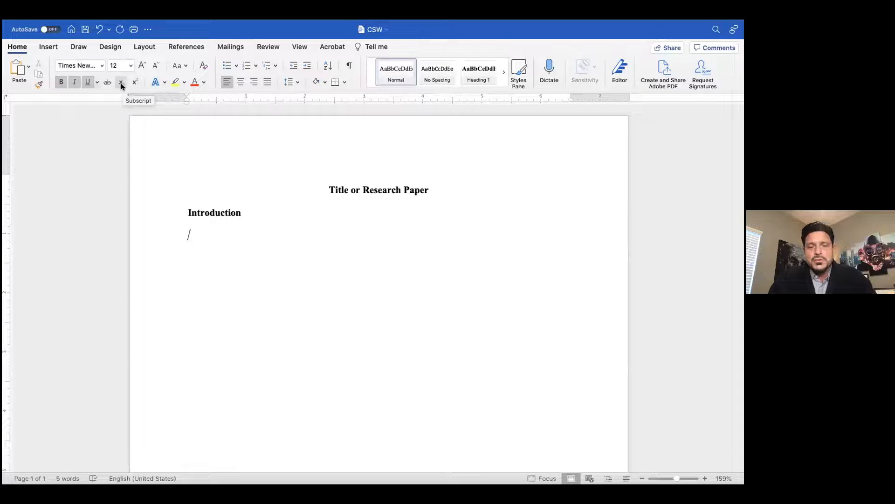
double_click(215, 213)
key("super+b")
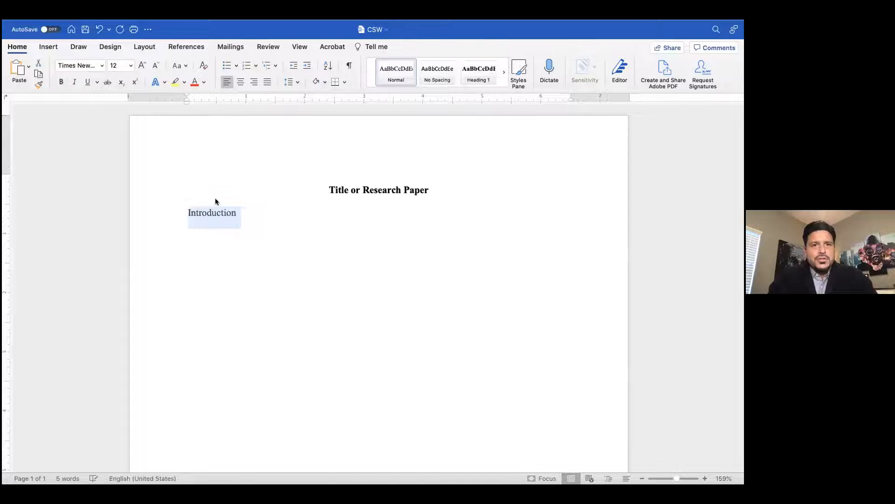
left_click(253, 216)
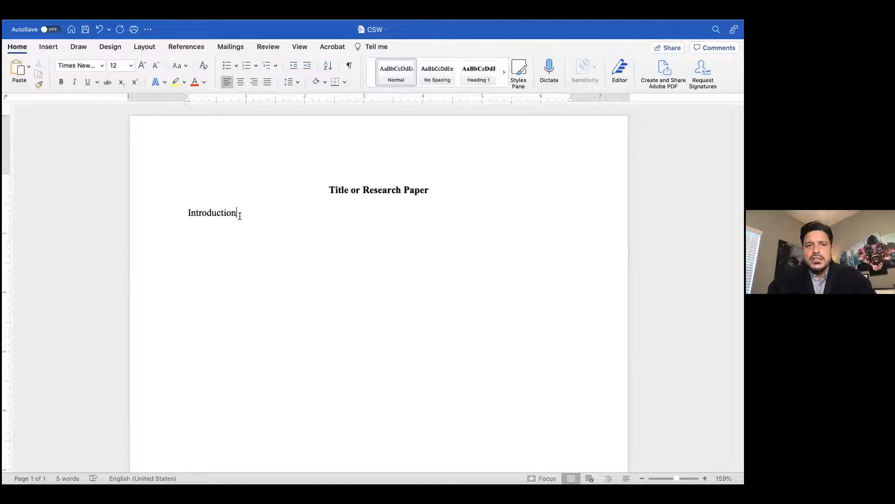
left_click_drag(239, 215, 168, 216)
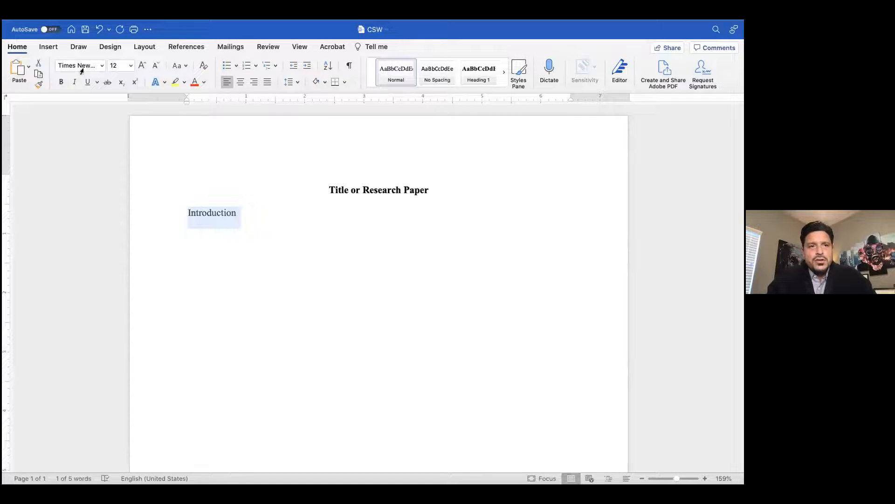
left_click(61, 82)
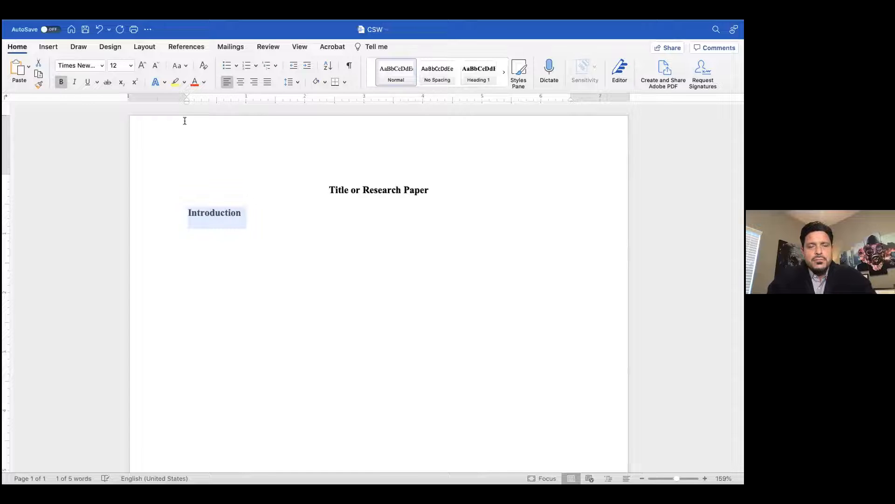
left_click_drag(256, 213, 185, 210)
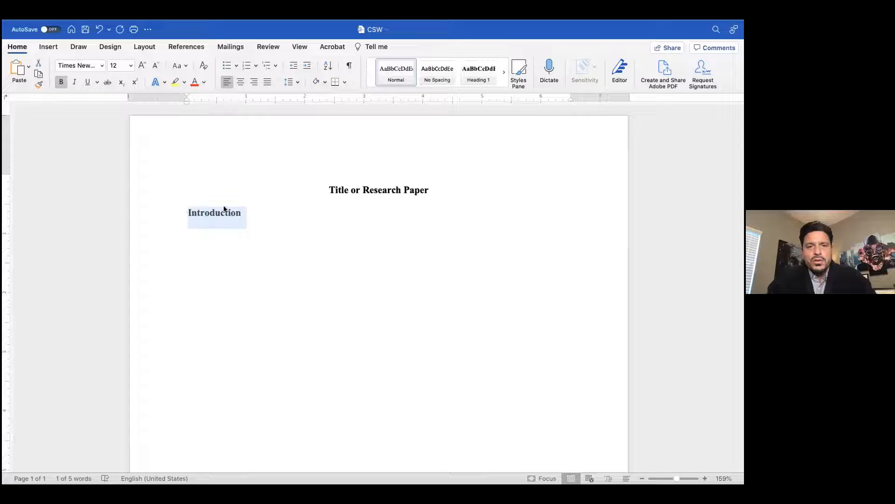
left_click(224, 222)
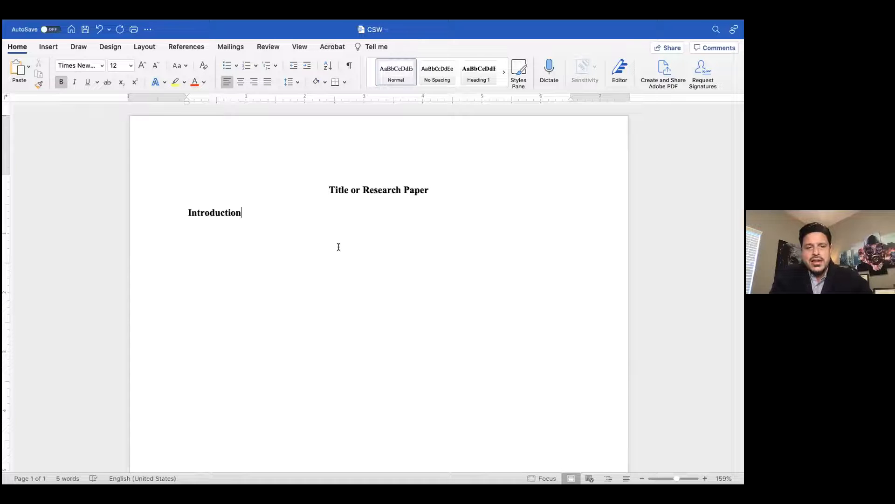
Step: Toggle bold off and back on for the entire document's text, finishing with everything bold
key("super+a")
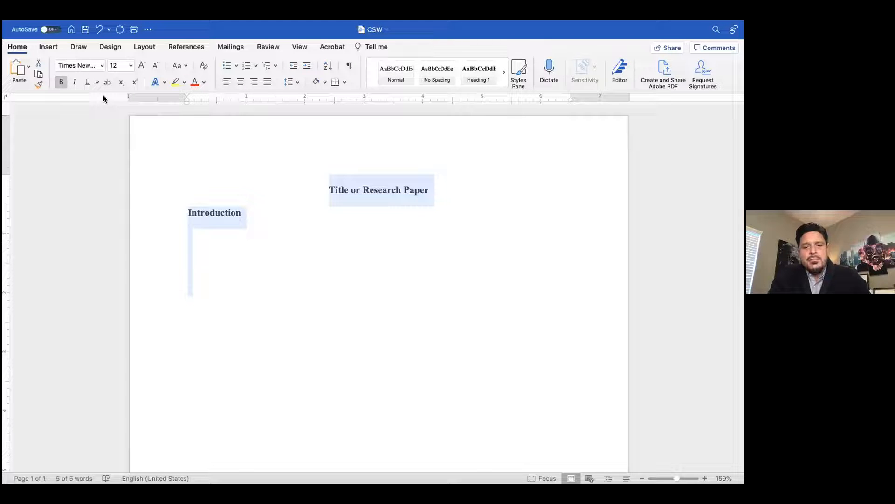
key("super+b")
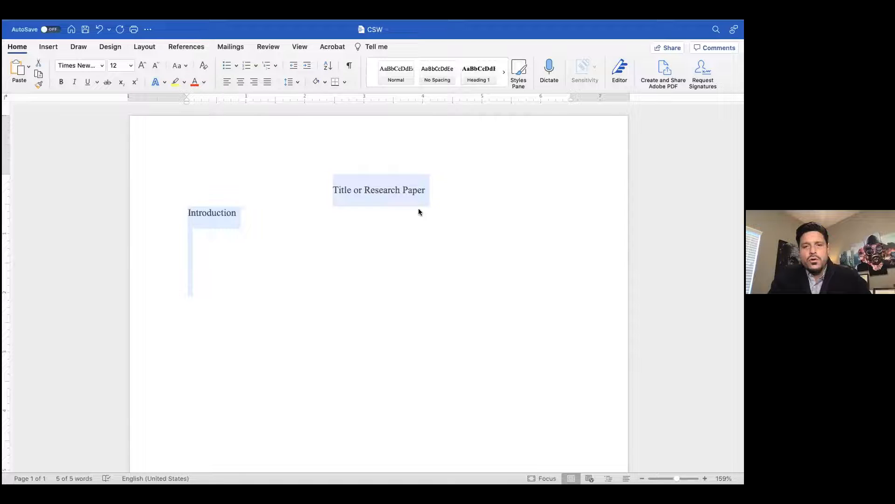
key("super+b")
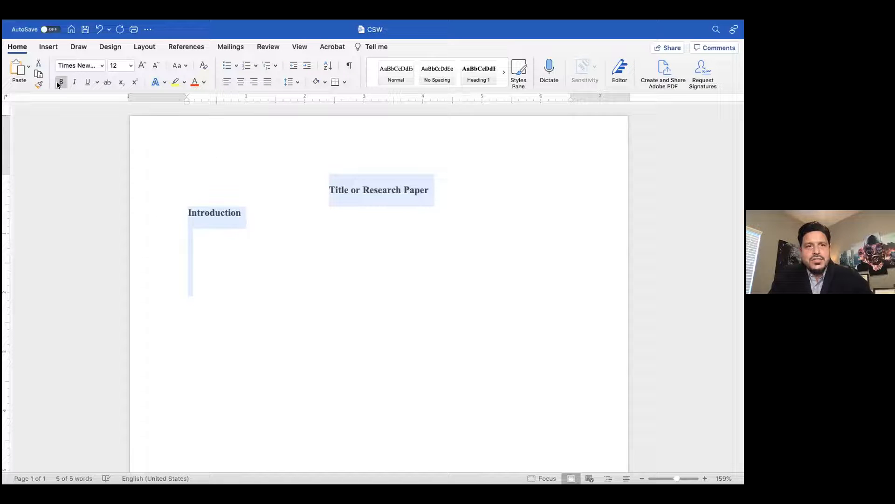
key("super+b")
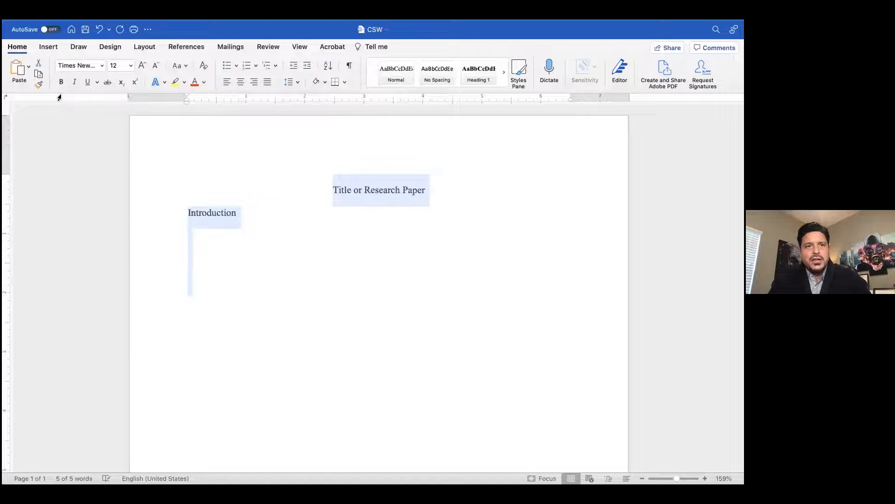
key("super+b")
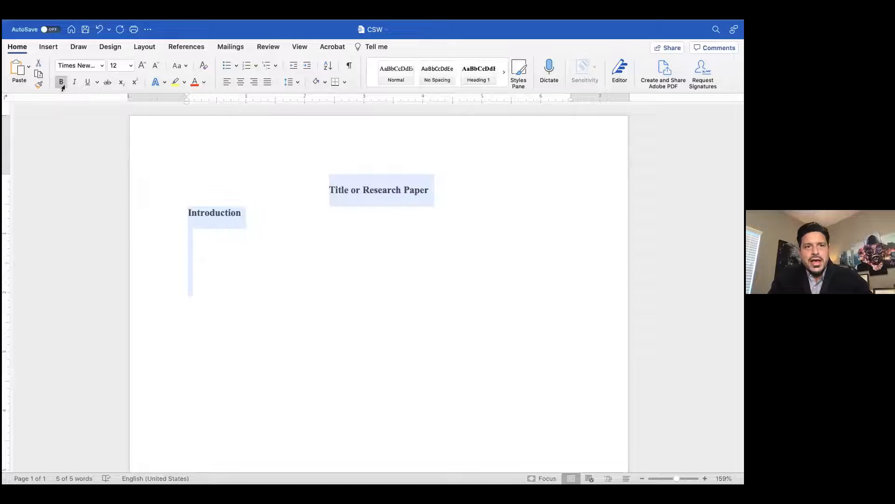
left_click(277, 240)
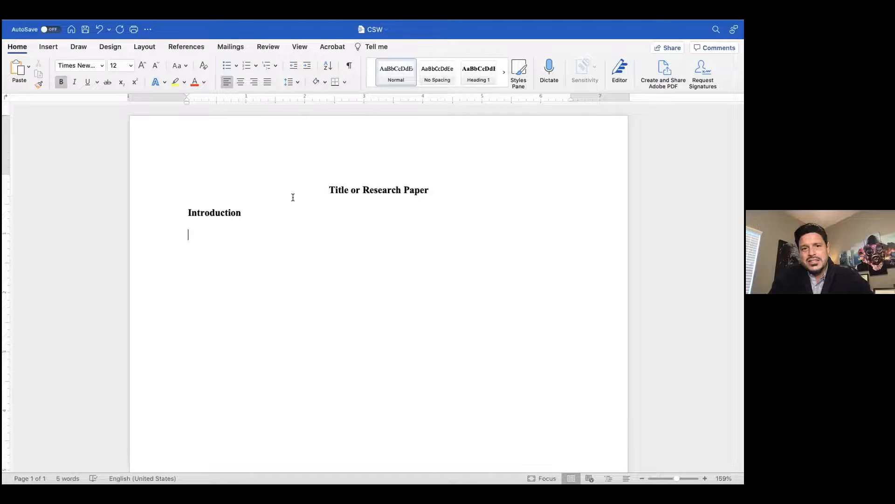
Step: Make the "Introduction" heading italic in addition to bold
triple_click(217, 213)
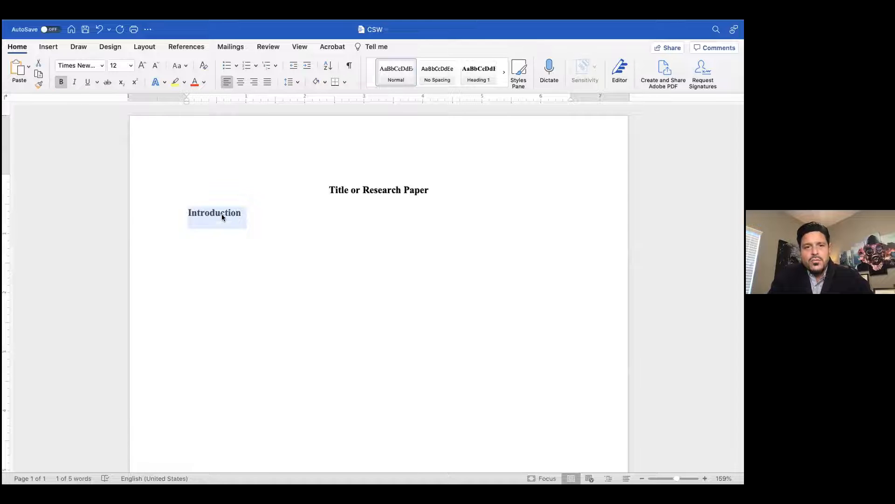
left_click(247, 215)
left_click(180, 213)
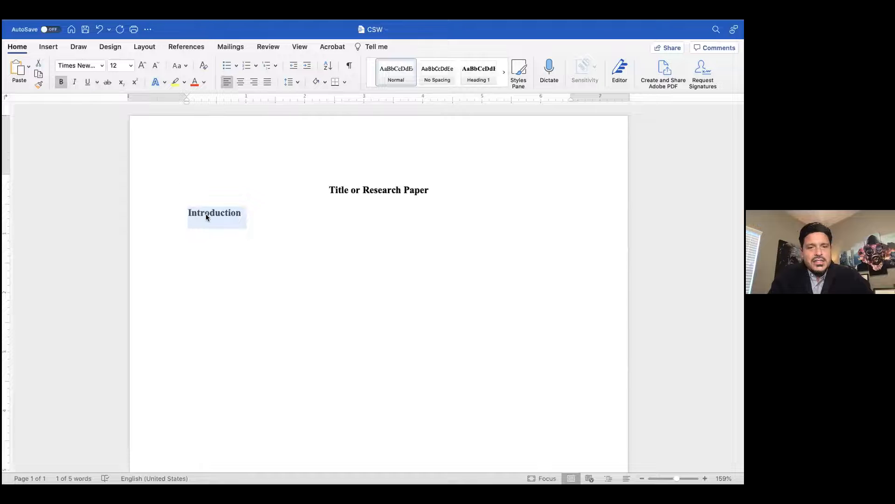
left_click(72, 82)
left_click(72, 82)
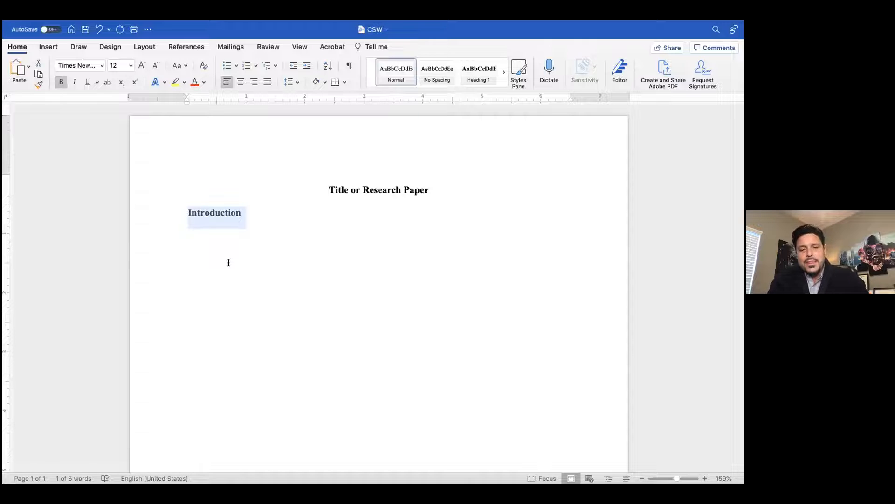
key("super+i")
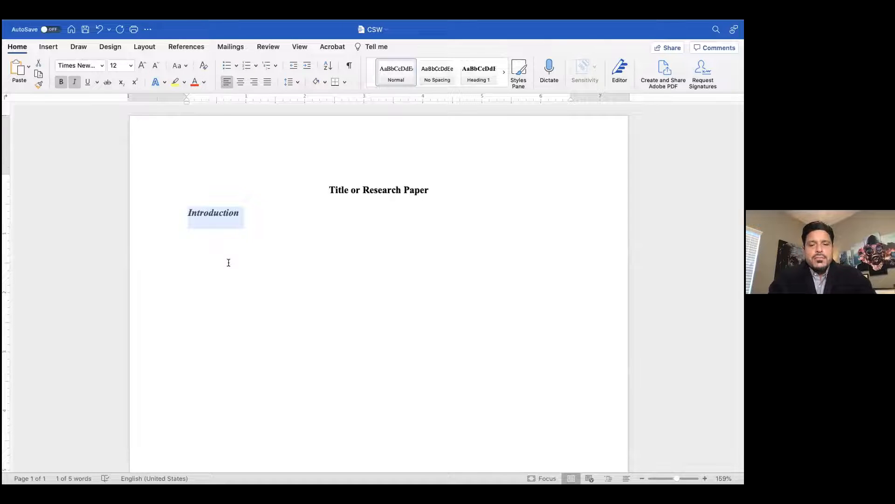
left_click(275, 206)
left_click(302, 185)
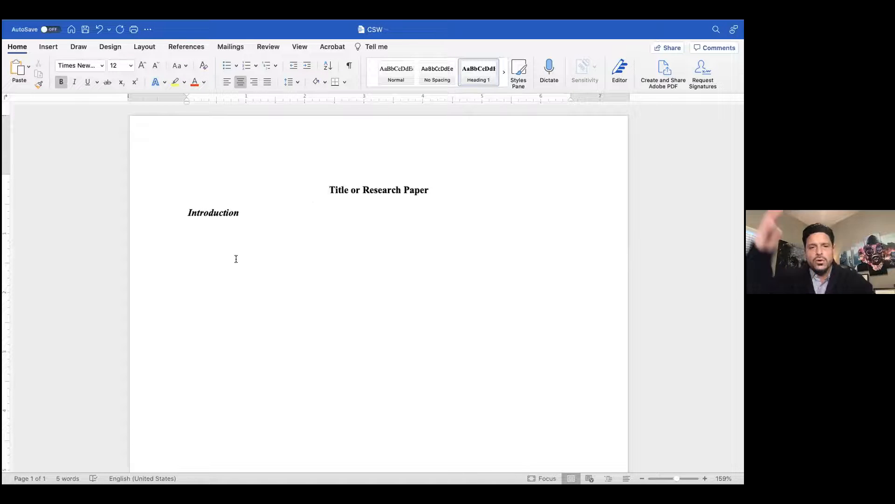
Step: Replace the "Introduction" heading by retyping the same word in bold italic
triple_click(233, 213)
type("Introd")
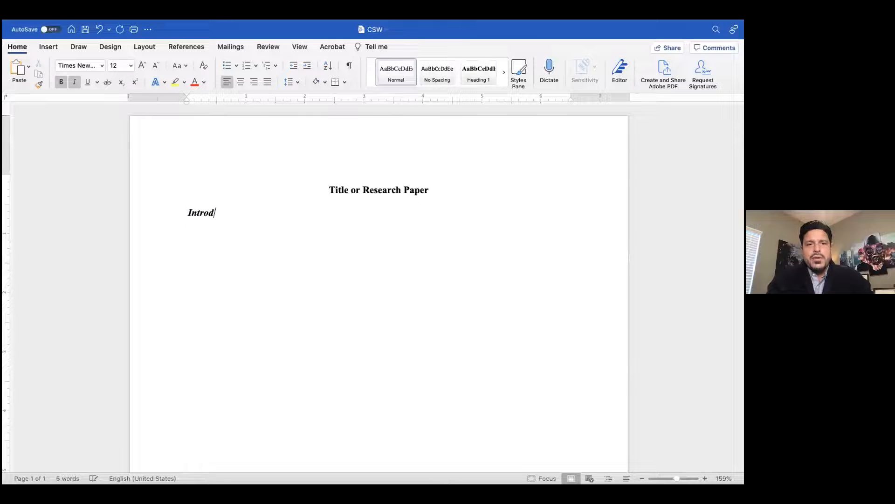
key("BackSpace")
type("dut")
key("BackSpace")
type("ction")
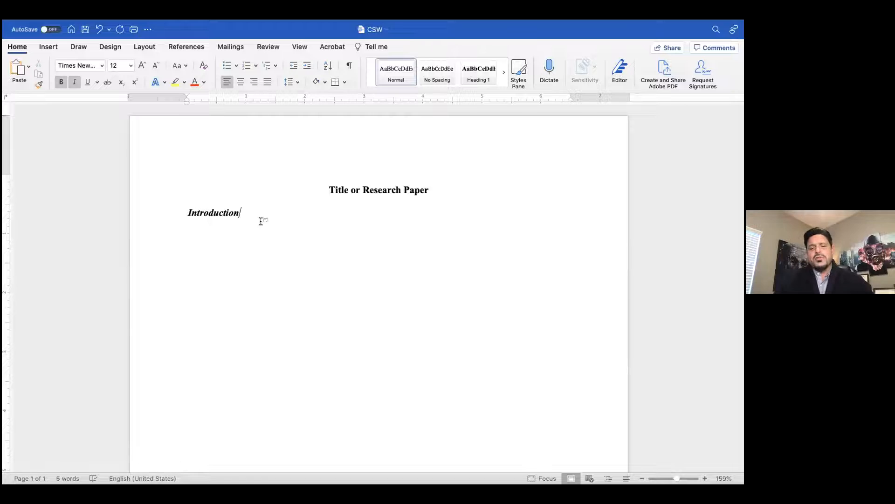
key("BackSpace")
key("BackSpace")
key("BackSpace")
key("BackSpace")
key("BackSpace")
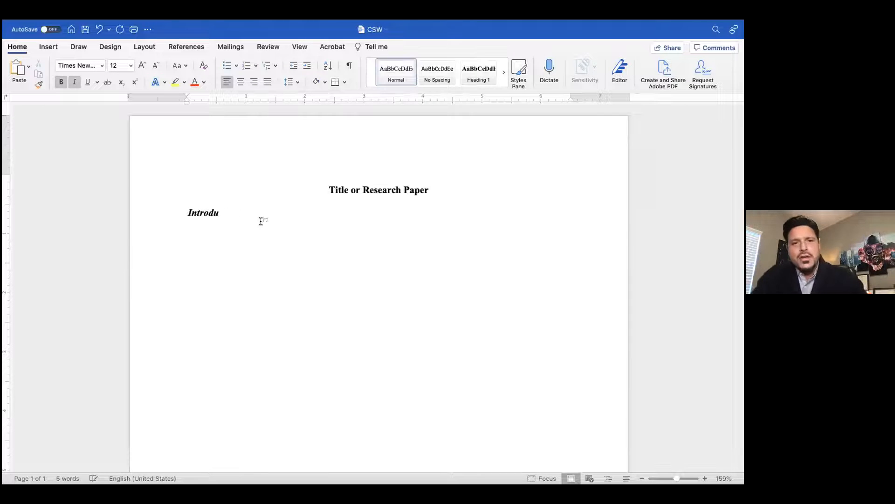
type("c")
key("BackSpace")
key("BackSpace")
key("BackSpace")
type("duction")
Step: Undo the retyping, the italics on "Introduction" and the recent bold changes to the document's text
key("super+z")
key("super+z")
key("super+z")
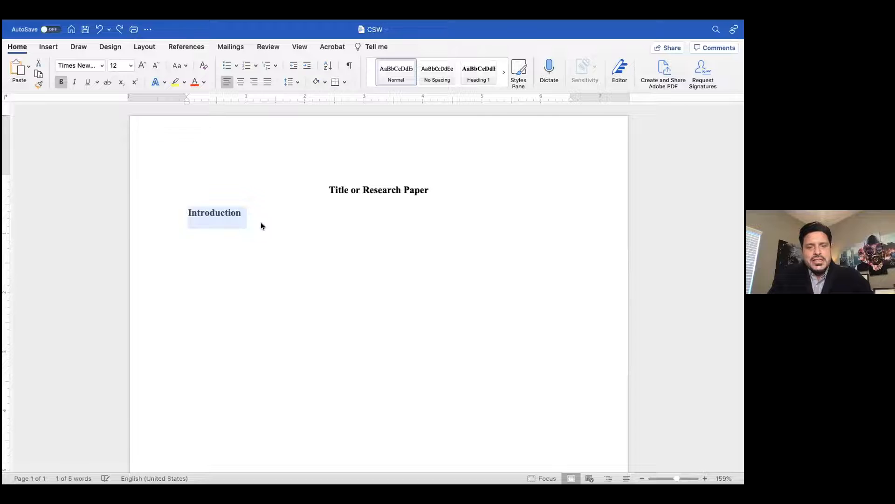
key("super+z")
key("super+z")
key("super+z")
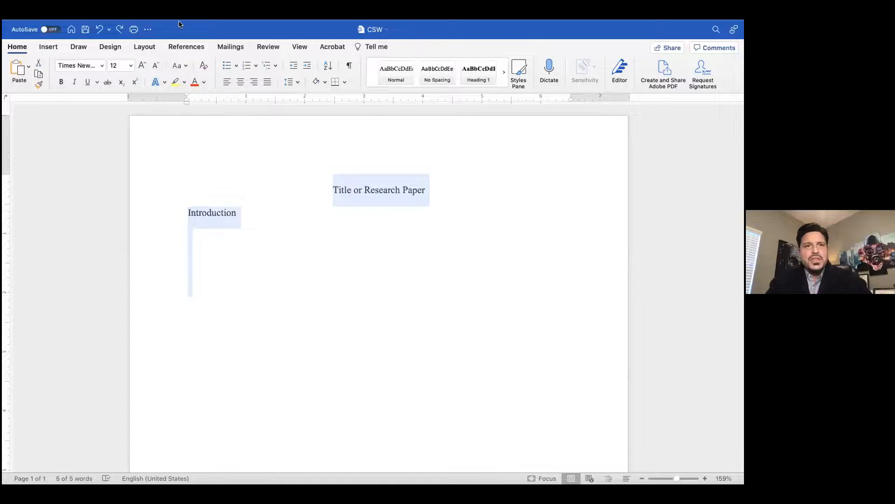
left_click(98, 28)
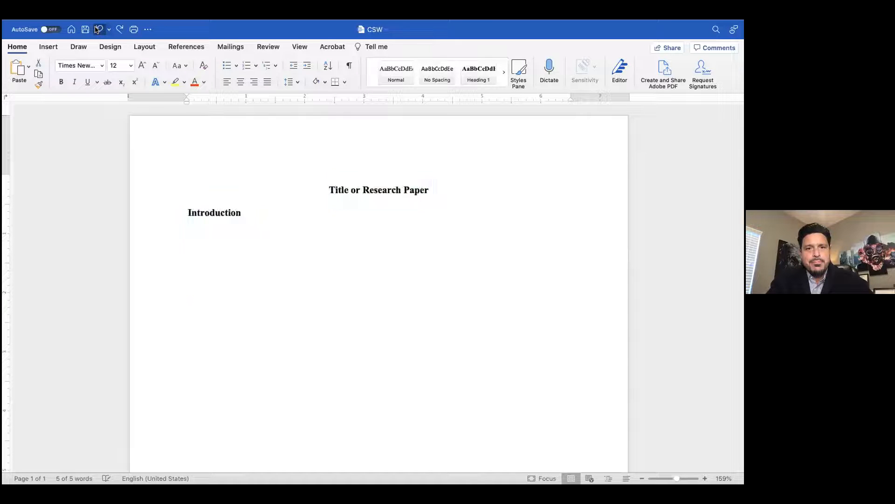
Step: Redo the undone changes until the "Introduction" heading is bold italic again
left_click(119, 31)
left_click(119, 30)
left_click(120, 31)
left_click(120, 31)
left_click(119, 31)
left_click(120, 32)
left_click(120, 31)
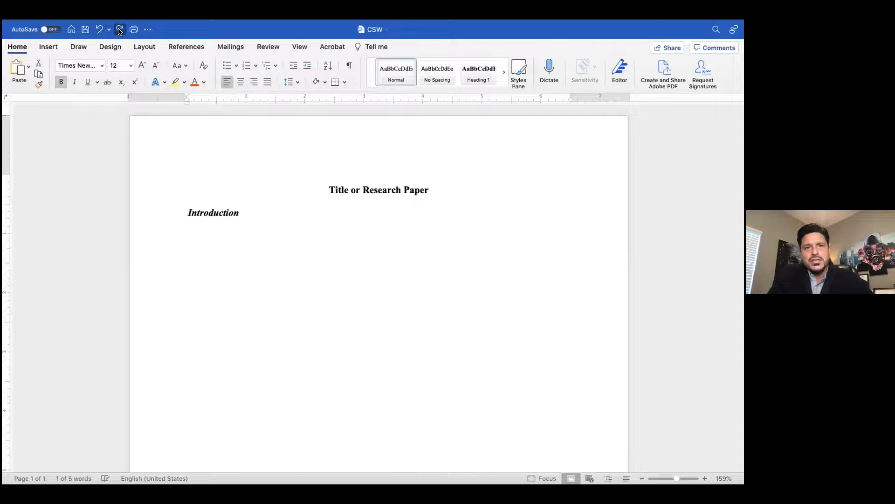
Step: Add two sample lines below "Introduction": "Dfaknkerjferjvz. Df vsdfjv kzcvm fvbvsdfv zcv" and "Cv dfsvdfv"
left_click(242, 216)
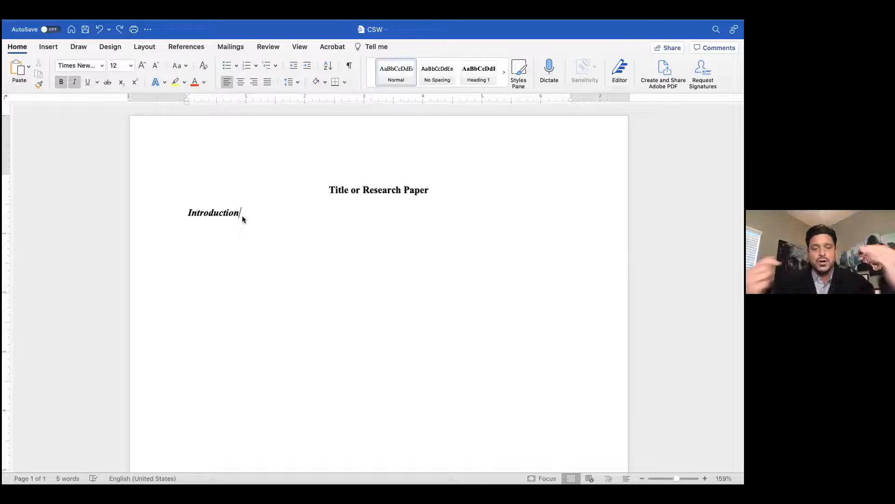
key("Return")
type("dfaknkerjferjvz. Df vsdfjv kzcvm fvbvsdfv zcv")
key("Return")
type("Cv dfsvdfv")
Step: Remove the italics from both sample lines and append "dcvadf kecd dfvfevdf" to the second one
left_click_drag(262, 260, 198, 237)
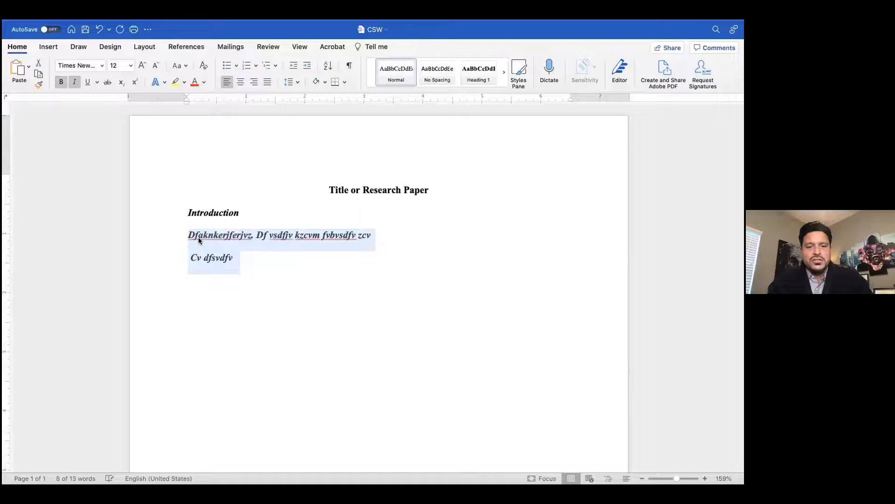
key("super+i")
left_click(239, 243)
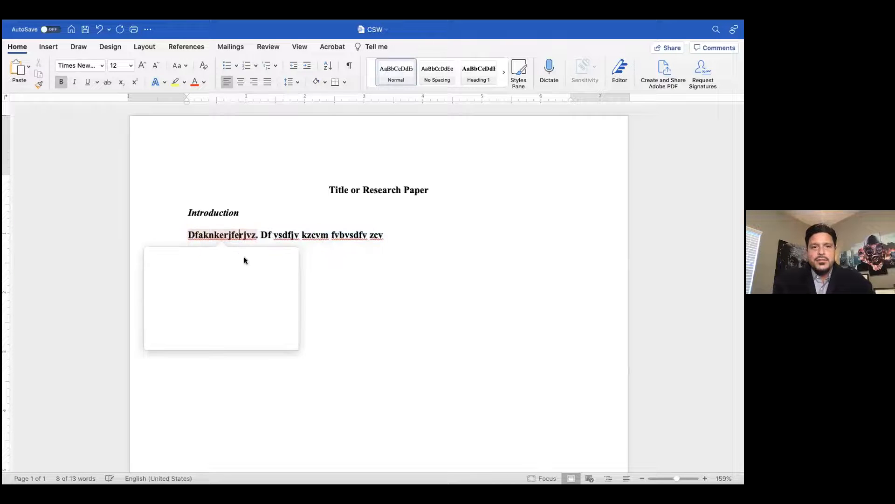
left_click(320, 264)
type("dcvadf kecd dfvf")
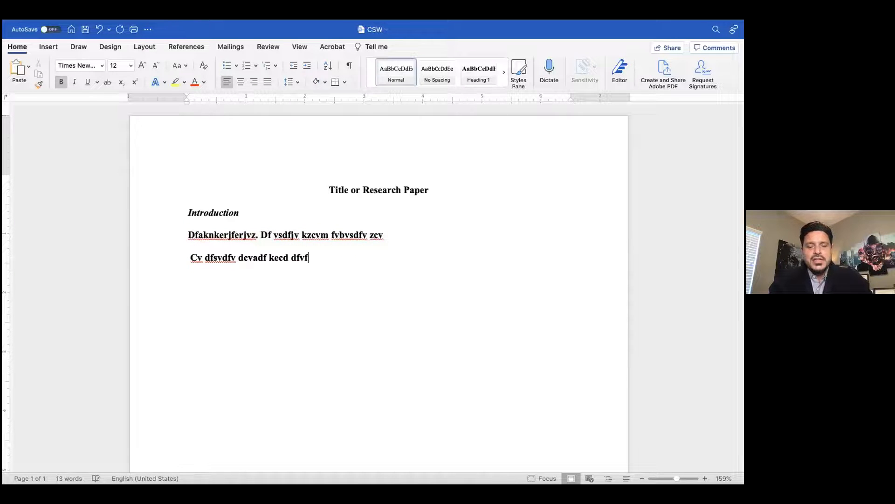
type("edf")
Step: Delete "dcvadf kecd dfvfevdf" from the second sample line, and undo, redo and again undo the deletion
left_click_drag(334, 260, 259, 257)
key("BackSpace")
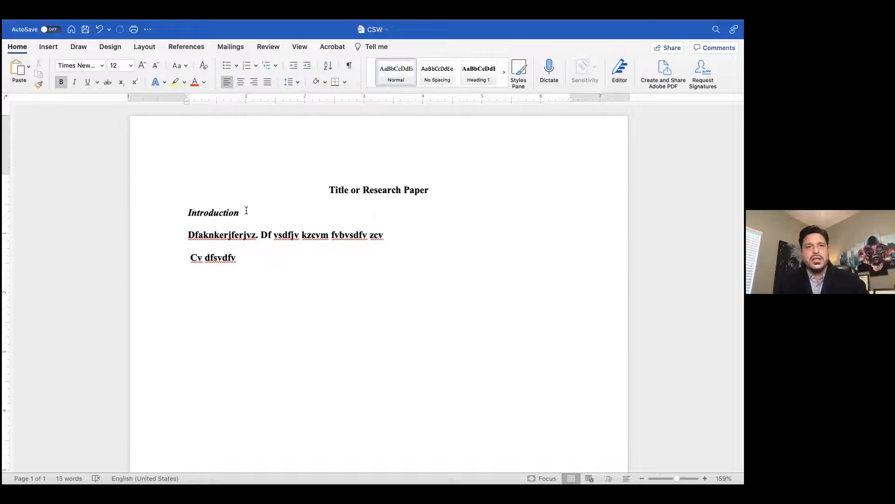
left_click(99, 30)
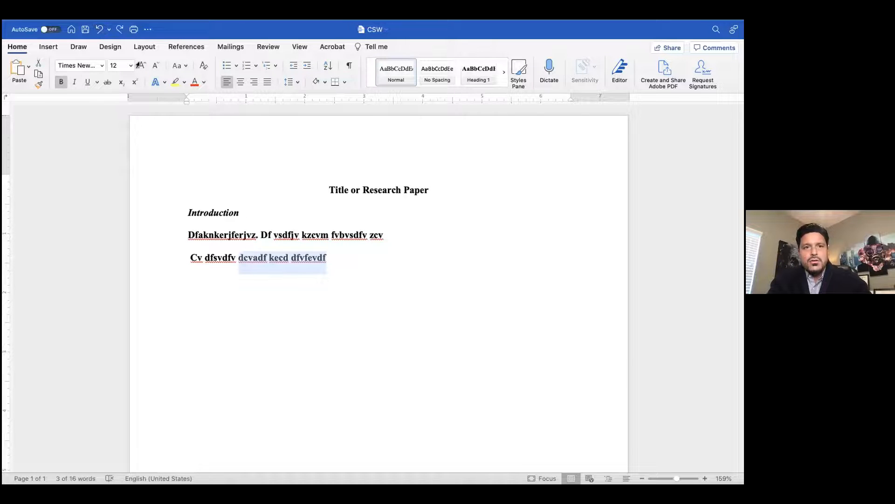
left_click(120, 30)
key("super+z")
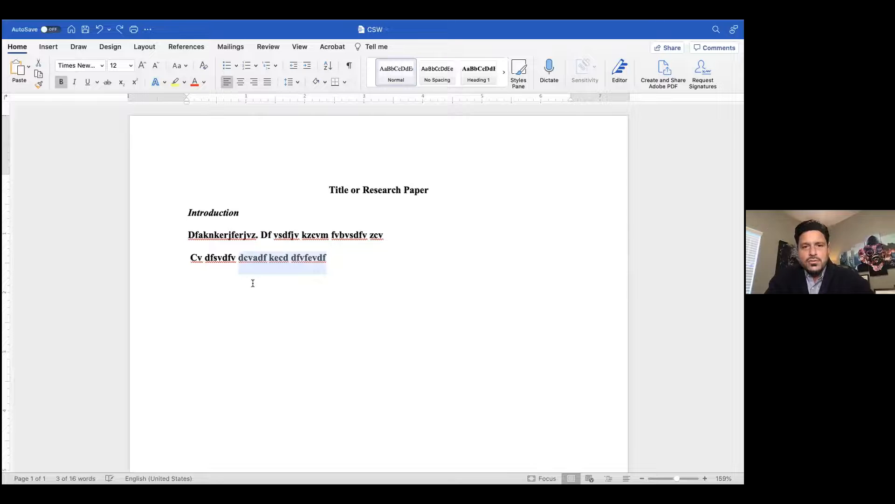
Step: Start a new empty line below the second sample line
left_click(335, 262)
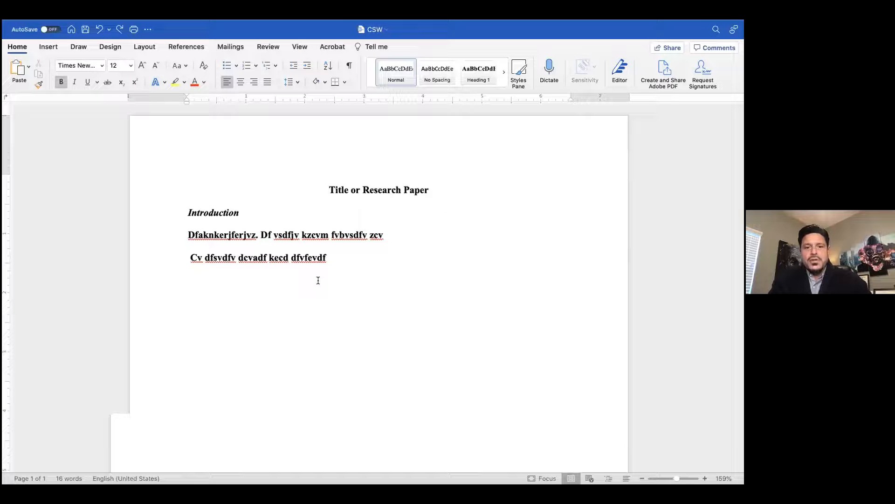
key("Return")
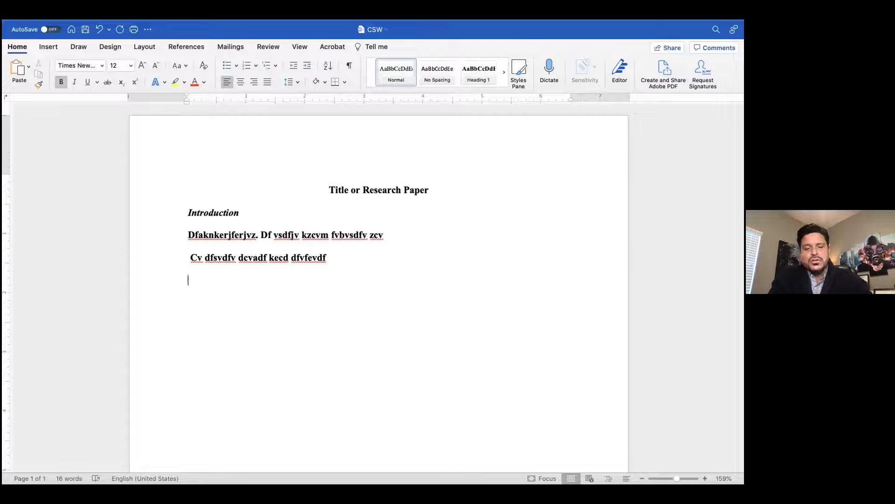
type("https://www.dvc.edu")
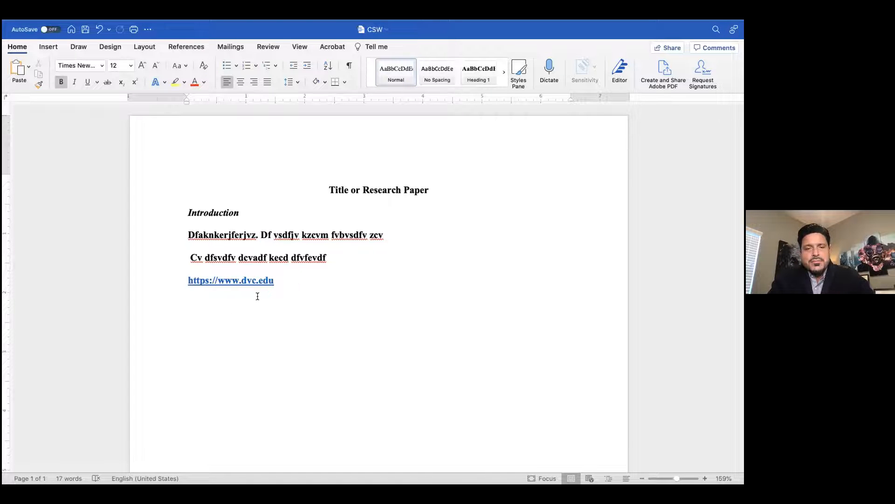
key("super+z")
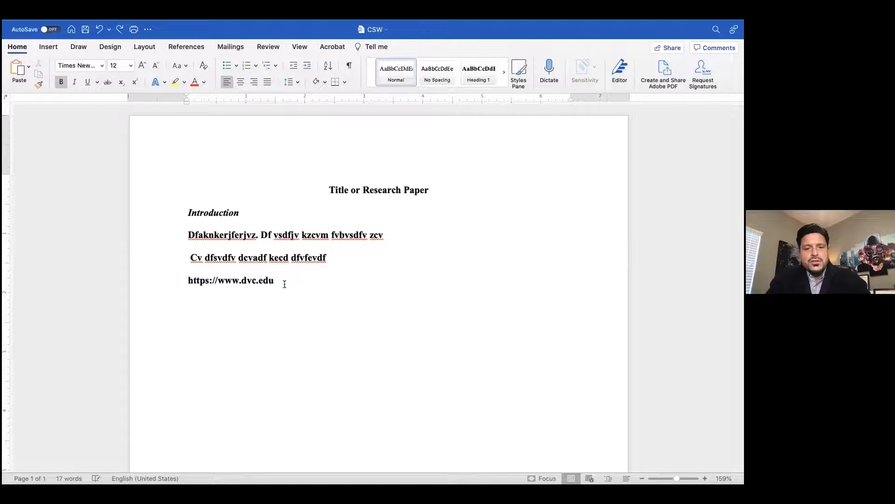
left_click(174, 279)
key("ctrl+c")
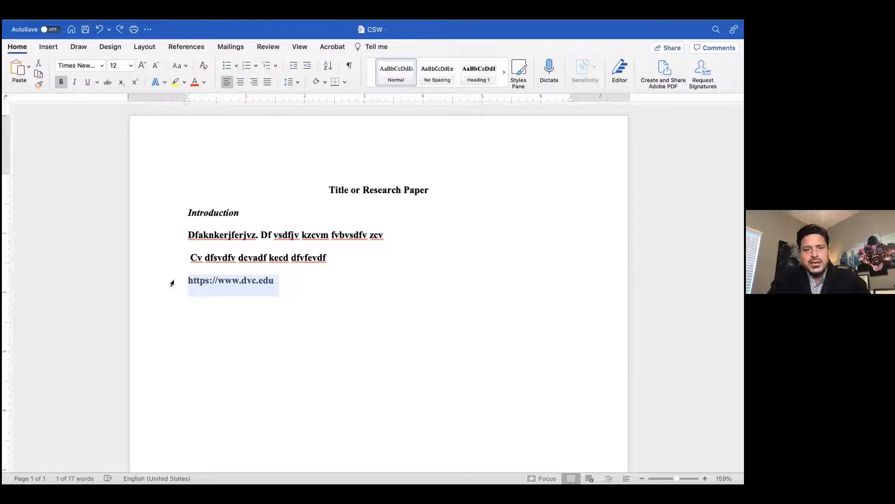
left_click(299, 282)
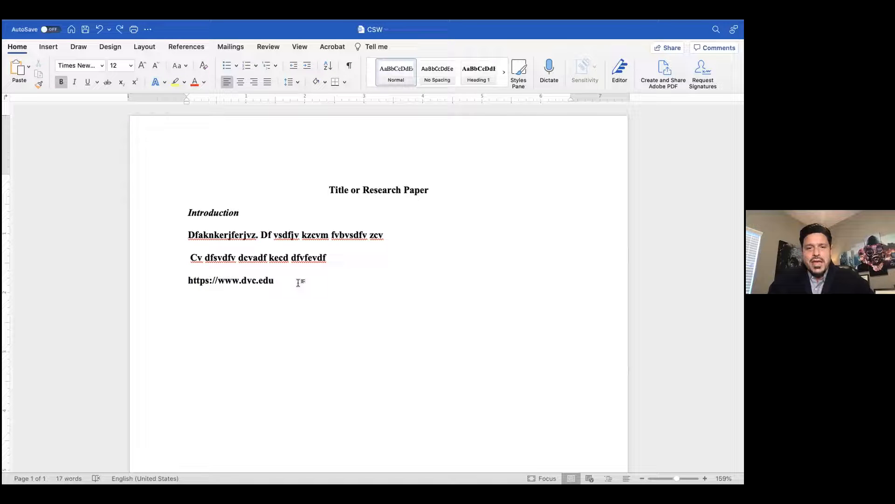
key("Return")
key("ctrl+v")
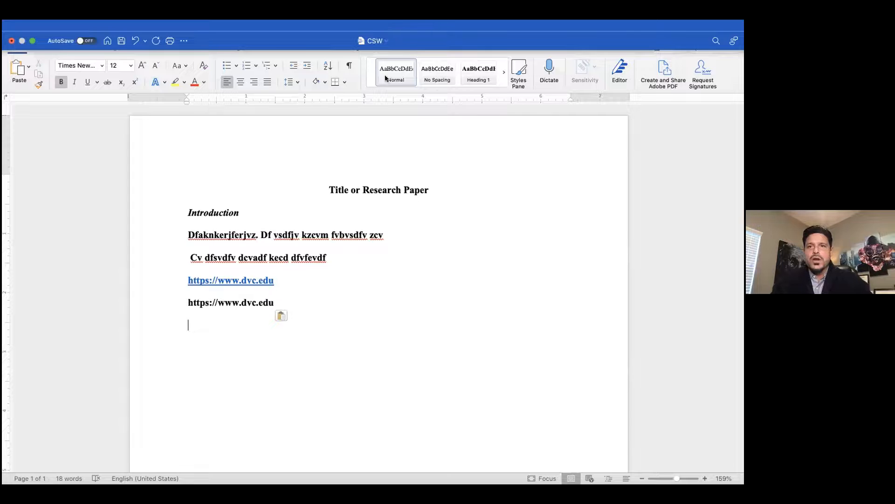
Step: Copy all the text from "Title or Research Paper" through the second URL and paste the copy below it
left_click_drag(199, 195, 322, 354)
key("super+c")
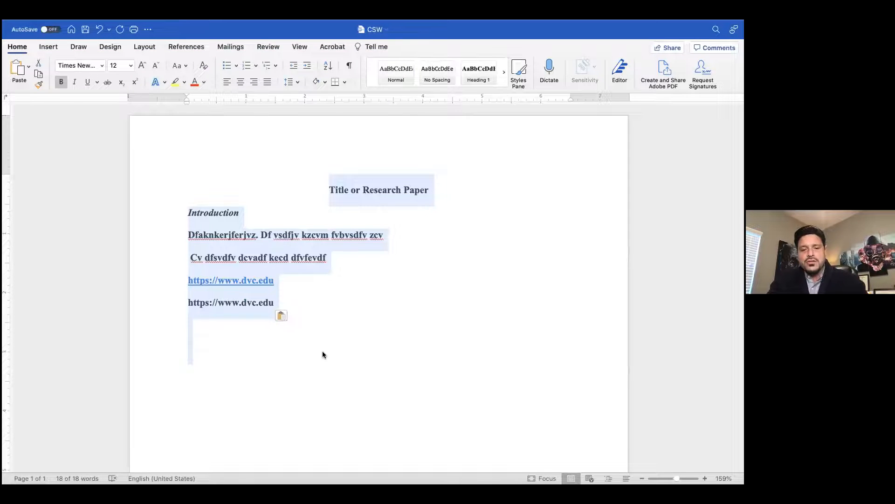
left_click(320, 317)
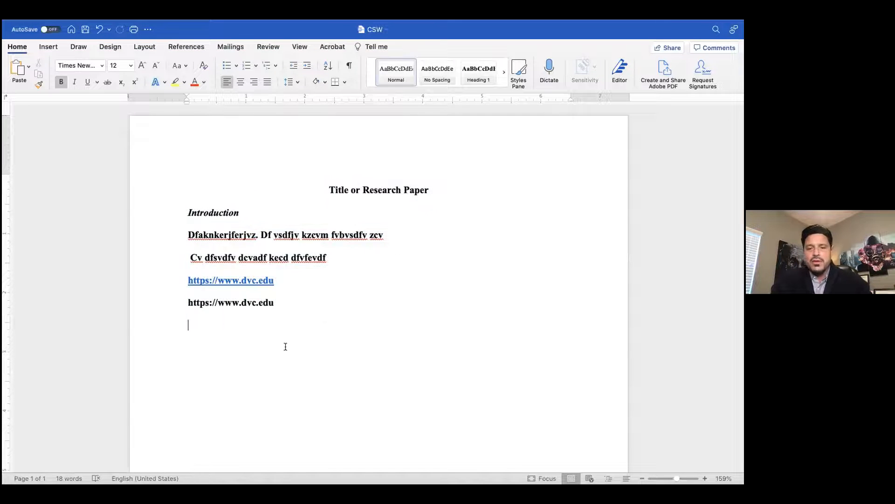
key("super+v")
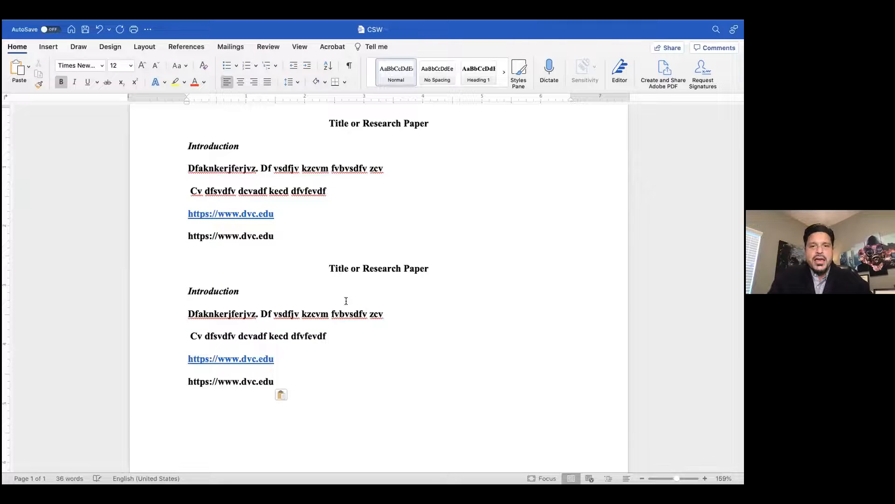
Step: Delete the pasted duplicate block, from its title through its last URL
scroll(334, 311, "down", 2)
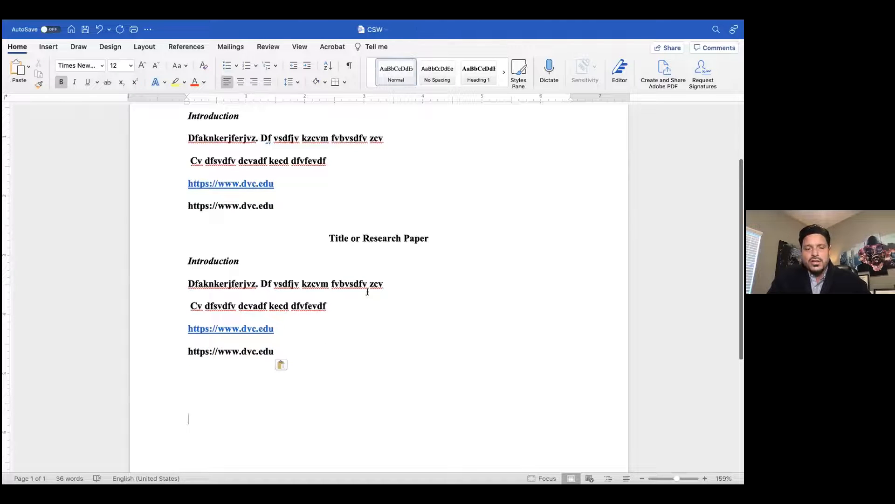
left_click_drag(337, 311, 222, 288)
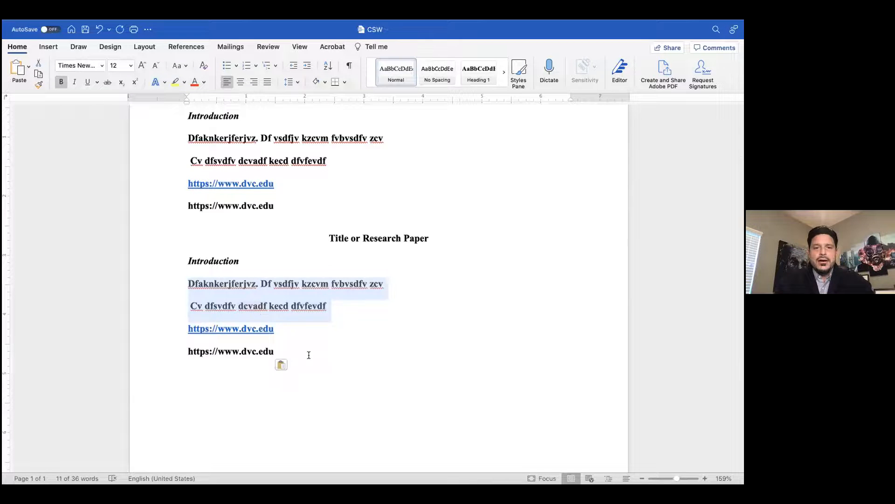
left_click_drag(309, 354, 325, 244)
key("BackSpace")
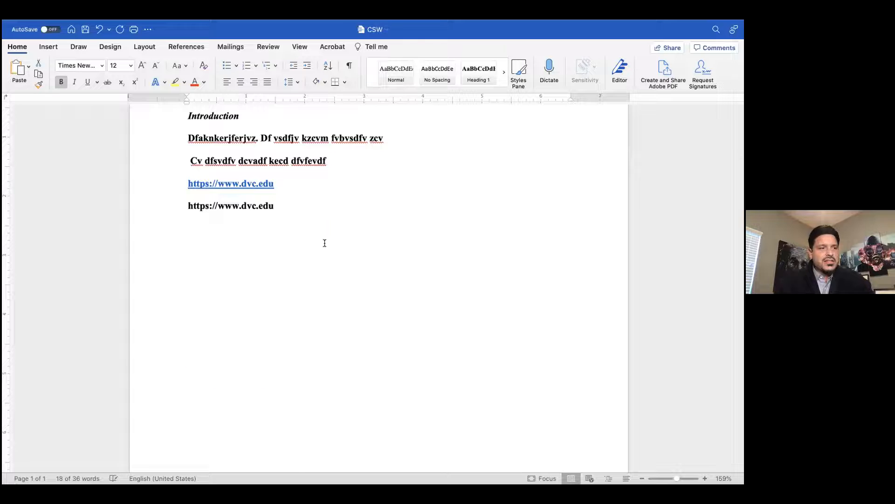
scroll(306, 260, "up", 2)
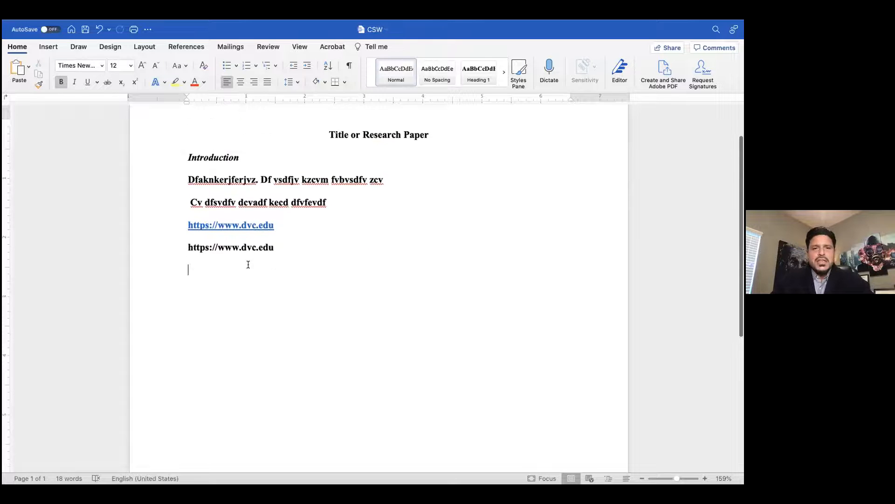
scroll(303, 213, "up", 1)
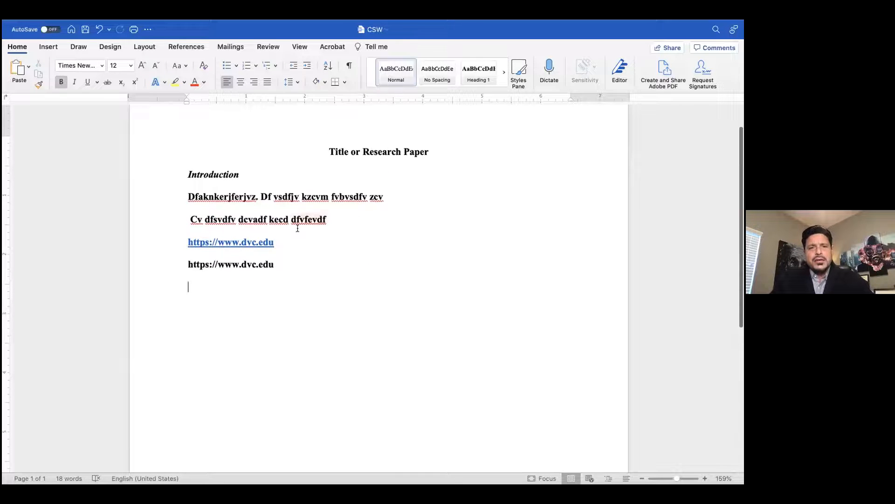
Step: Underline the "Introduction" heading
triple_click(211, 171)
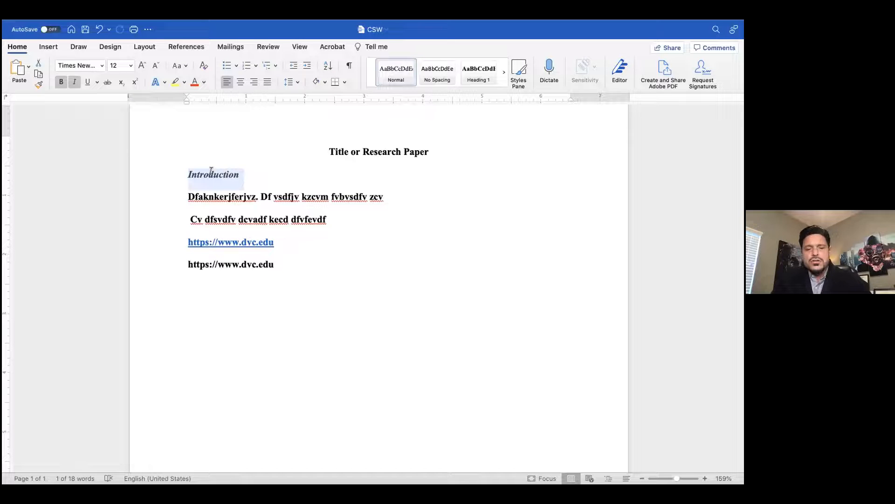
key("super+u")
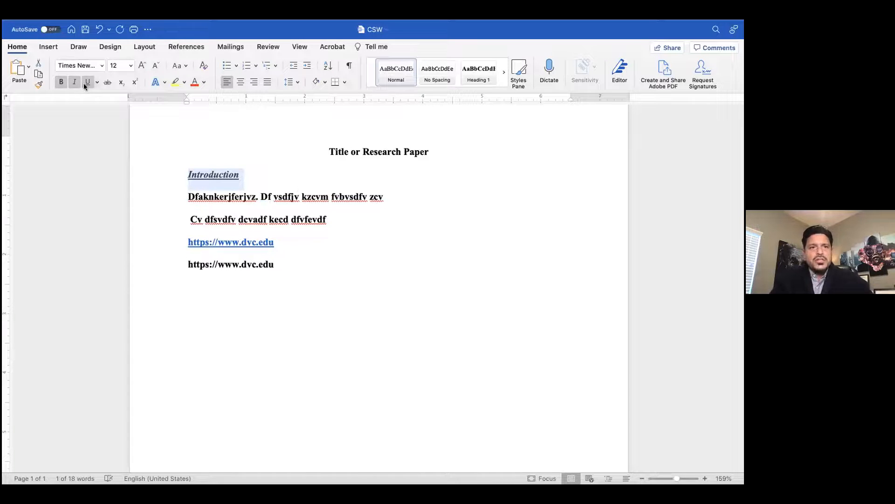
left_click(260, 184)
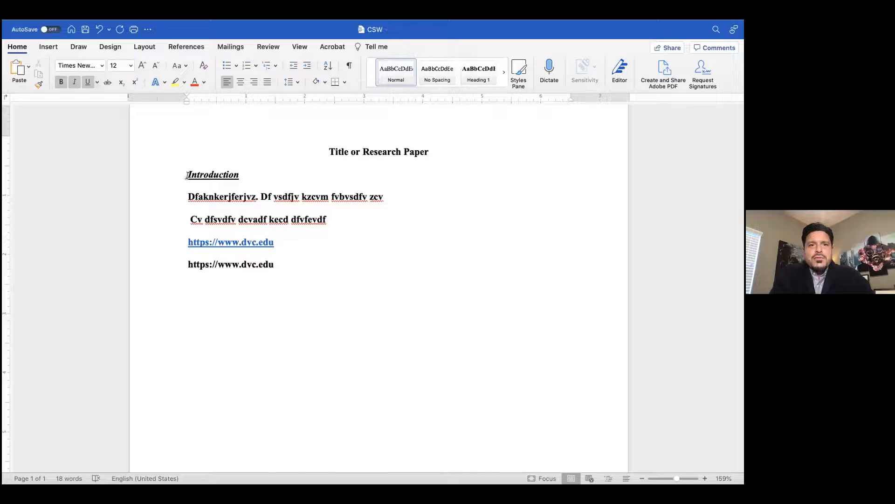
Step: Turn the "Introduction" heading into numbered list item 1
left_click_drag(184, 176, 292, 319)
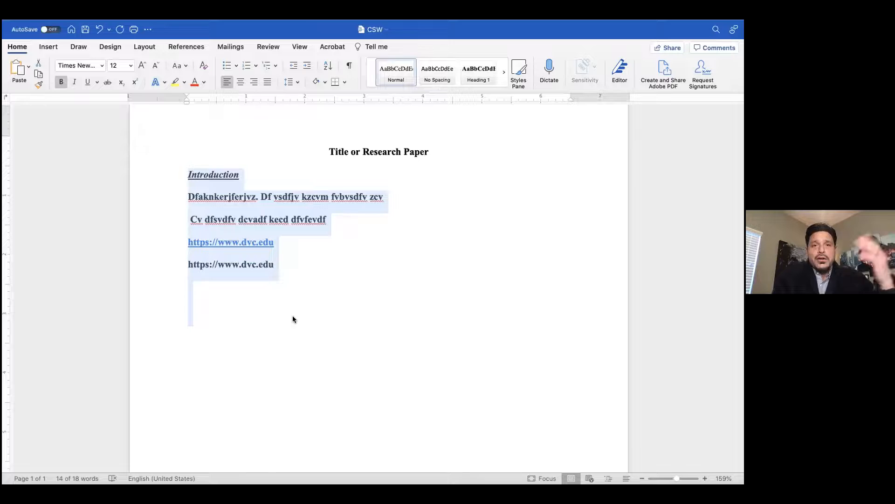
left_click(187, 178)
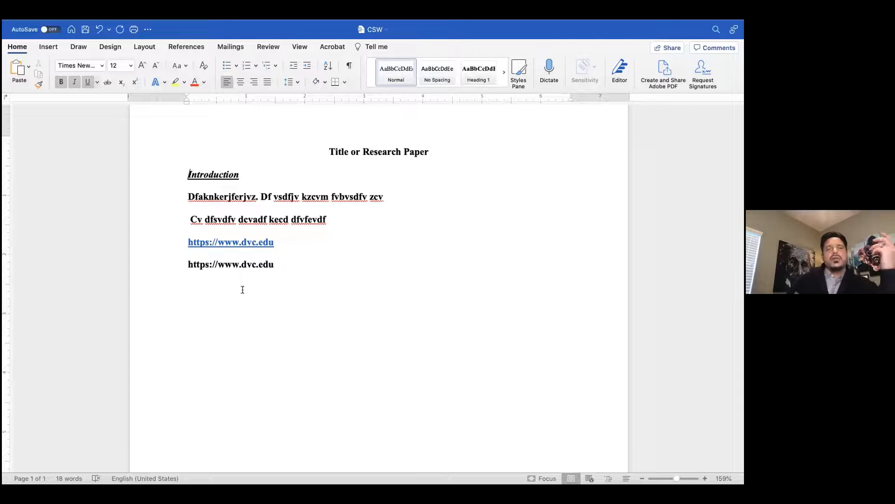
type("1.")
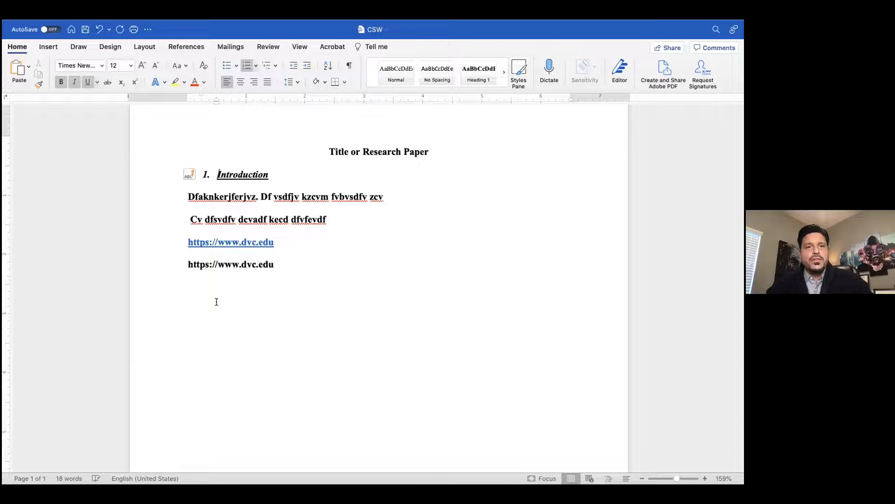
Step: Remove the italics from the whole document's text, and remove the list number and indent from "Introduction"
left_click(183, 196)
key("super+i")
key("super+a")
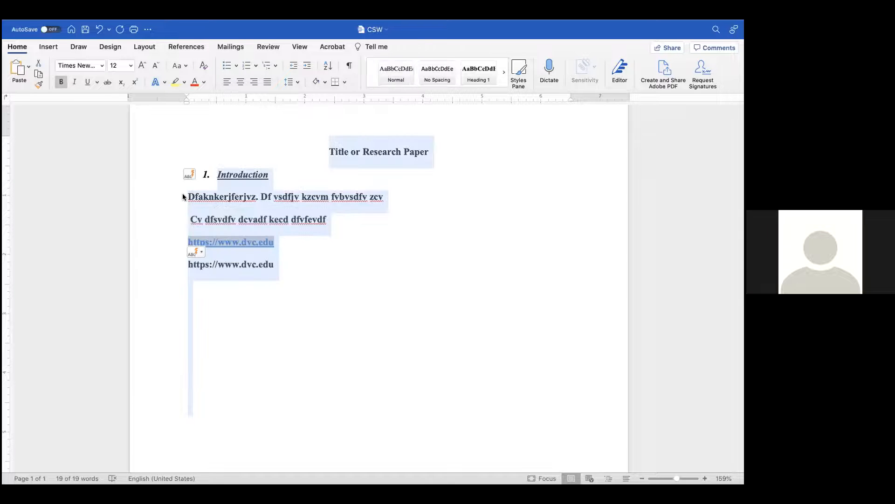
key("super+i")
key("super+i")
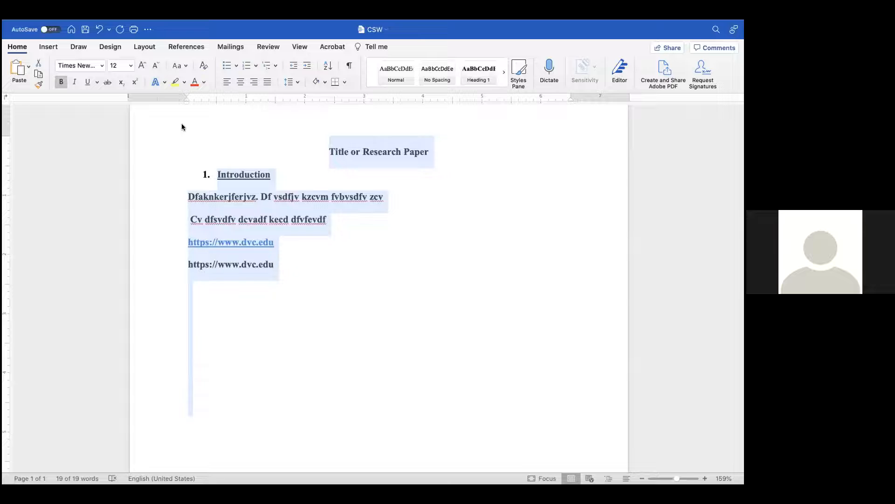
left_click(211, 172)
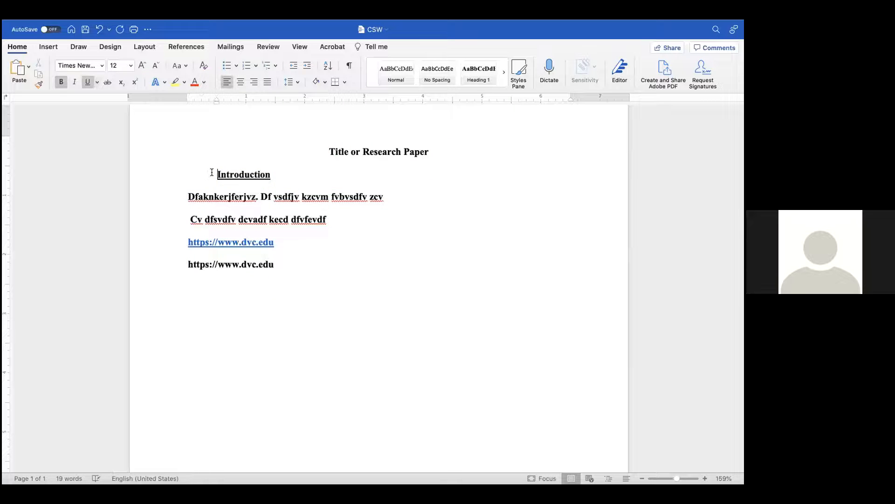
key("BackSpace")
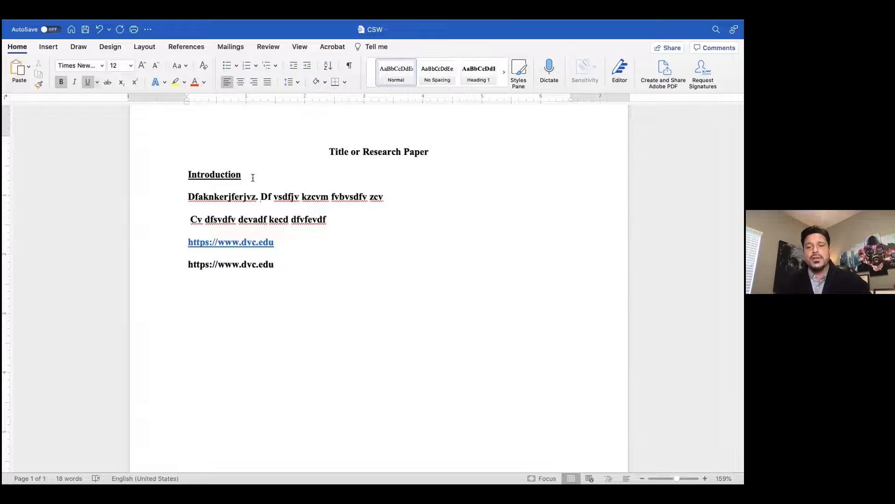
left_click(222, 64)
left_click(187, 197)
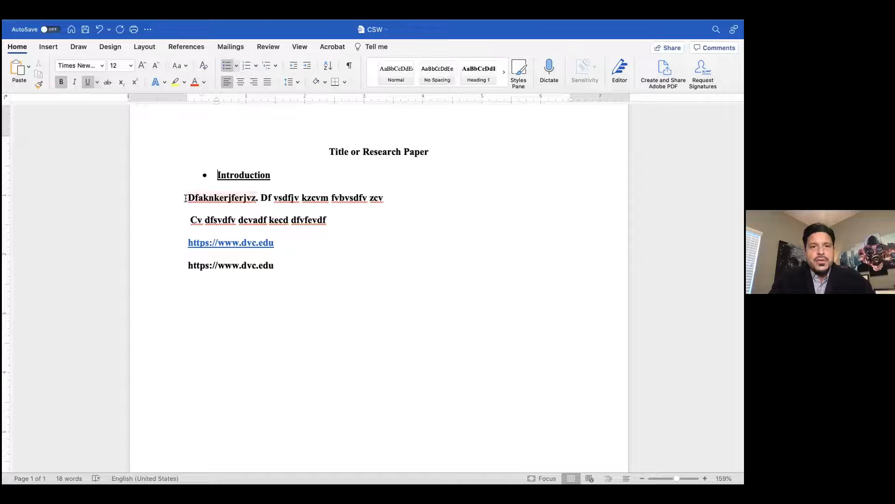
left_click(226, 65)
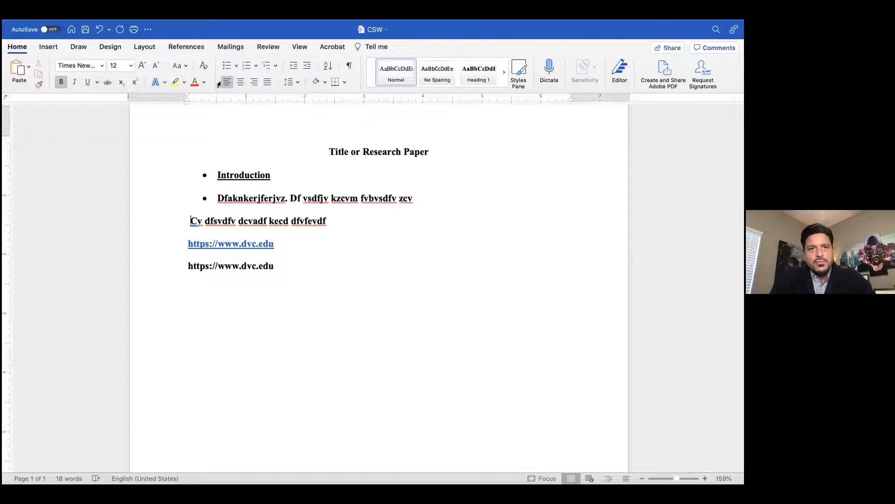
left_click(224, 65)
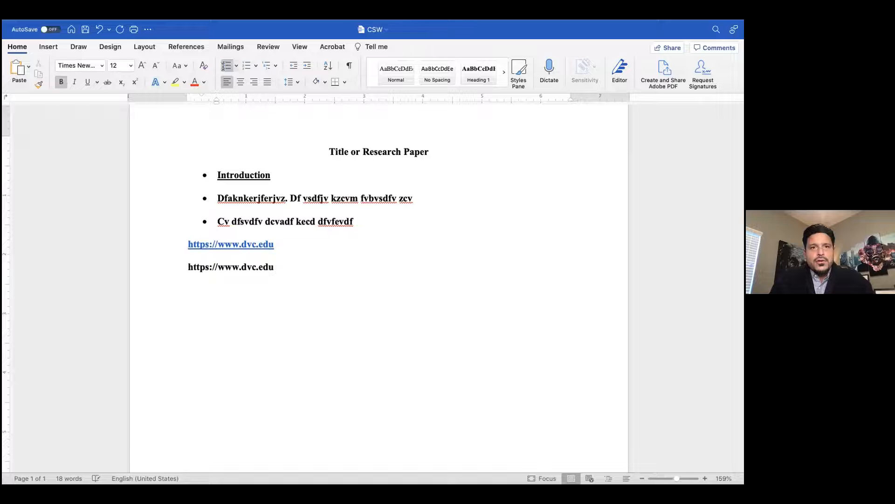
left_click(173, 260)
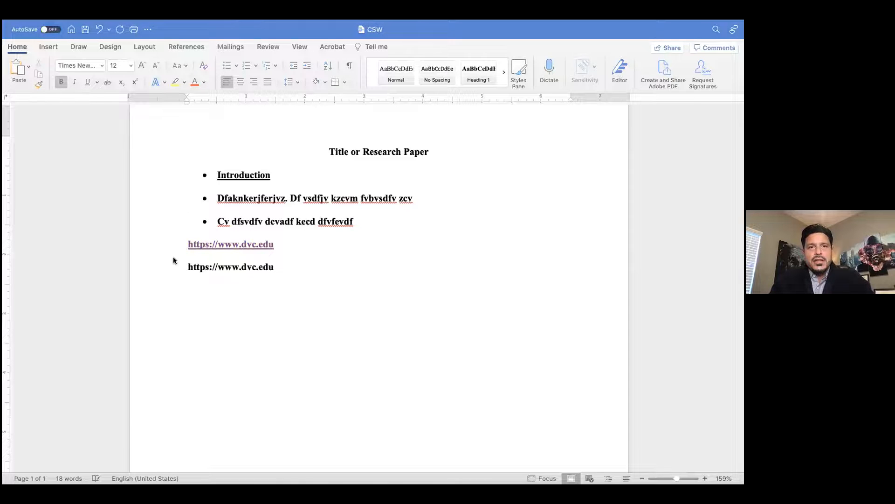
left_click(211, 252)
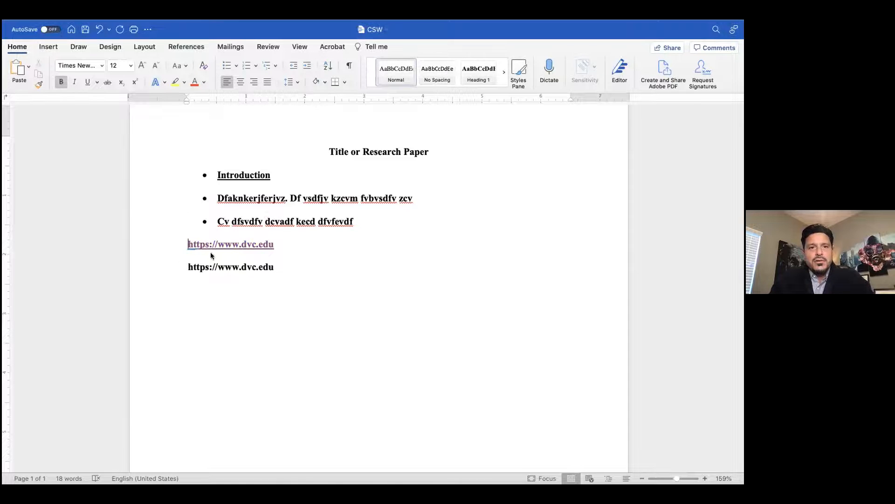
left_click(222, 62)
key("Down")
left_click(231, 66)
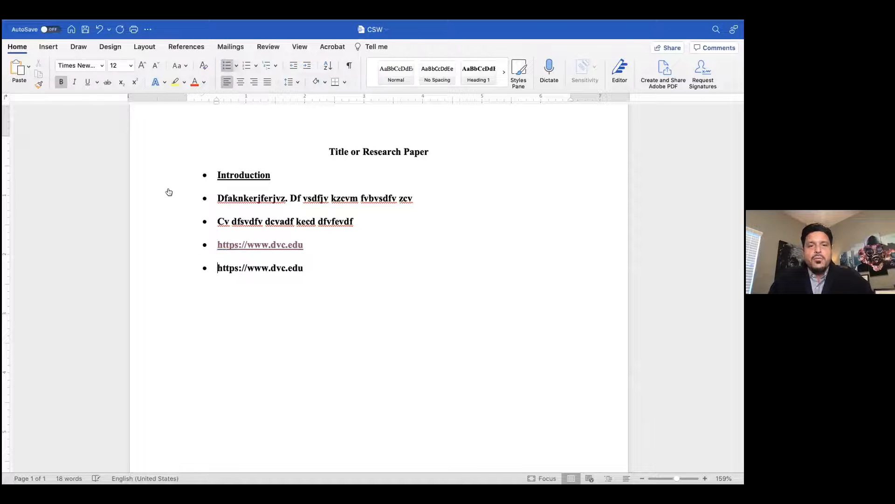
left_click_drag(316, 267, 202, 174)
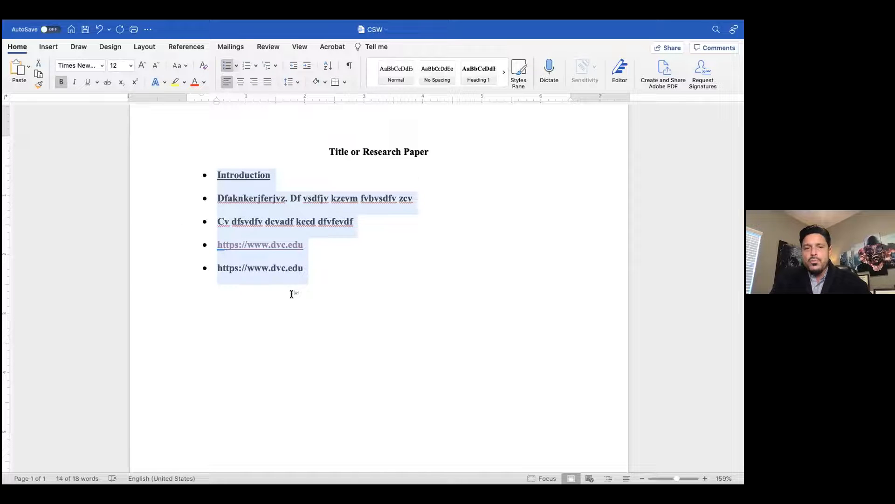
left_click_drag(315, 281, 236, 274)
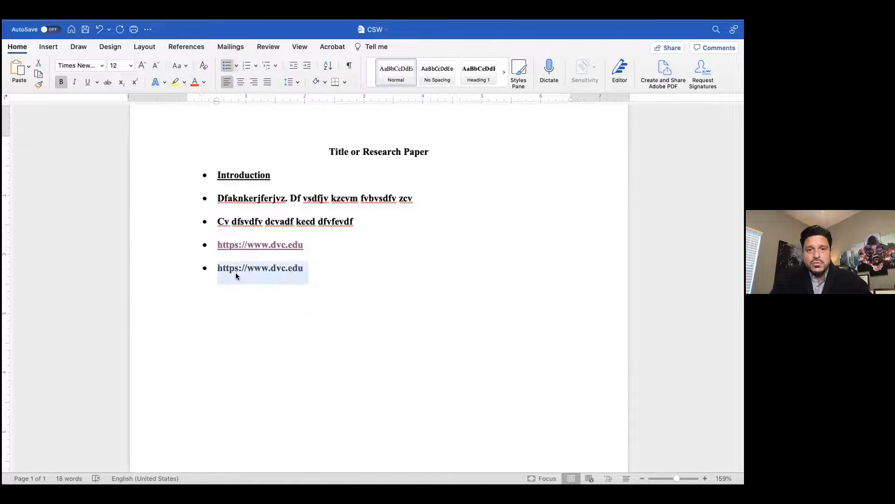
left_click_drag(287, 179, 223, 176)
left_click_drag(439, 201, 252, 200)
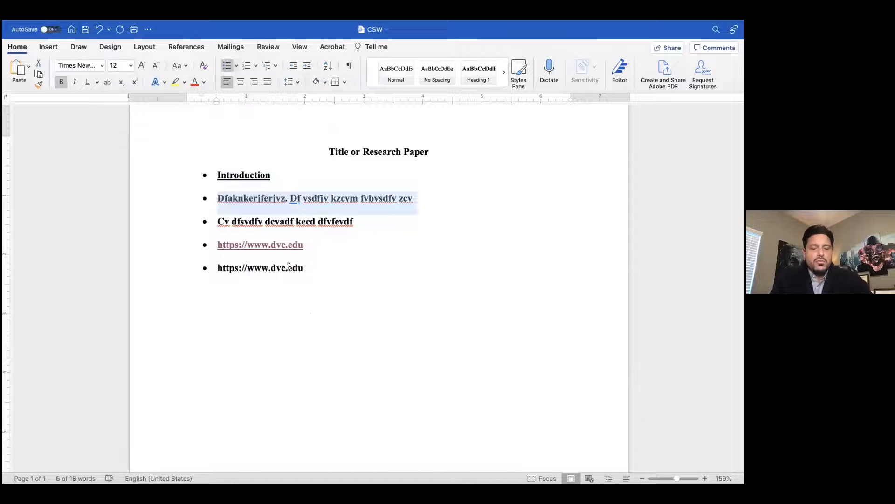
left_click(276, 283)
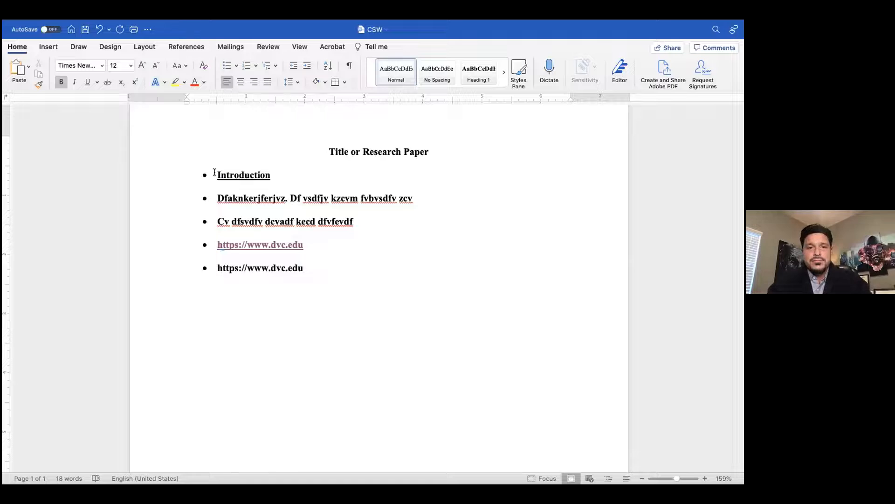
Step: Remove the bullets one by one from "Introduction", both sample lines and both URL lines
key("BackSpace")
left_click(214, 195)
key("BackSpace")
left_click(215, 216)
key("BackSpace")
left_click(215, 244)
key("BackSpace")
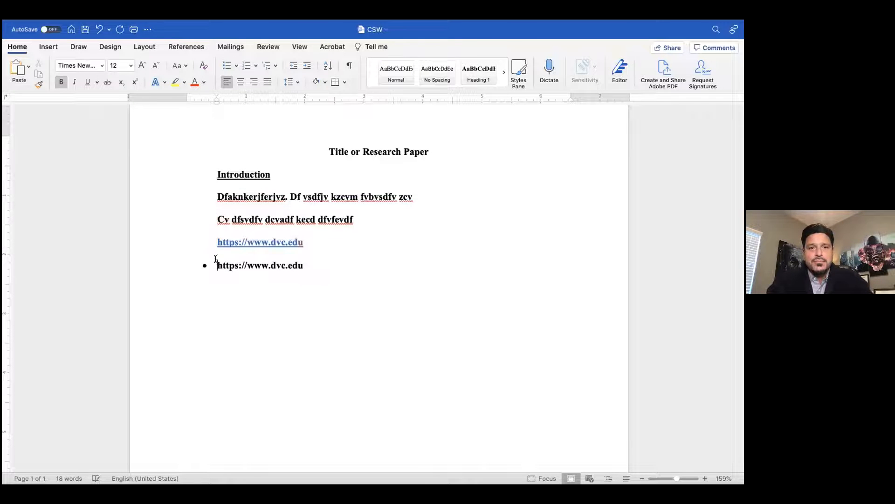
key("BackSpace")
left_click(213, 174)
left_click(247, 65)
left_click(217, 196)
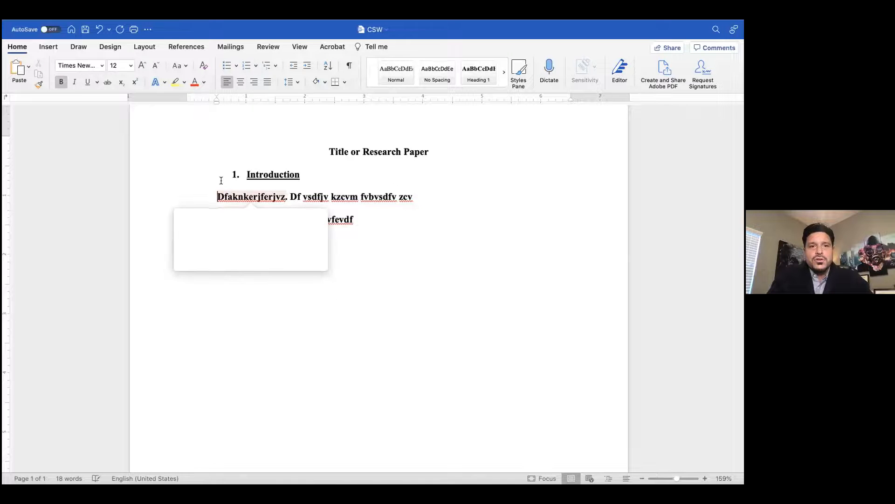
left_click(247, 66)
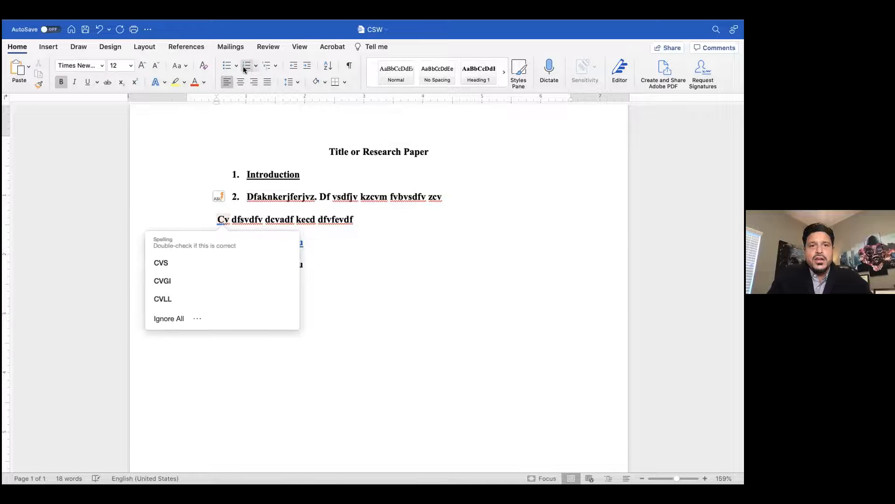
left_click(247, 65)
key("Down")
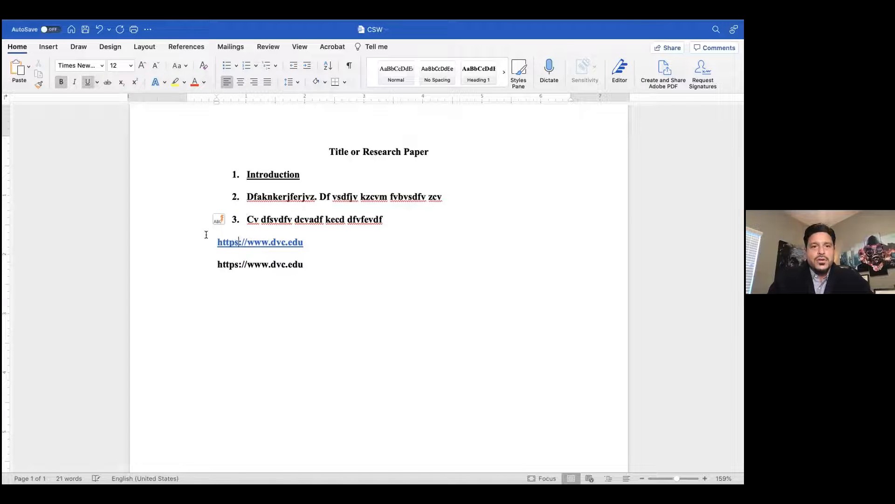
left_click(246, 65)
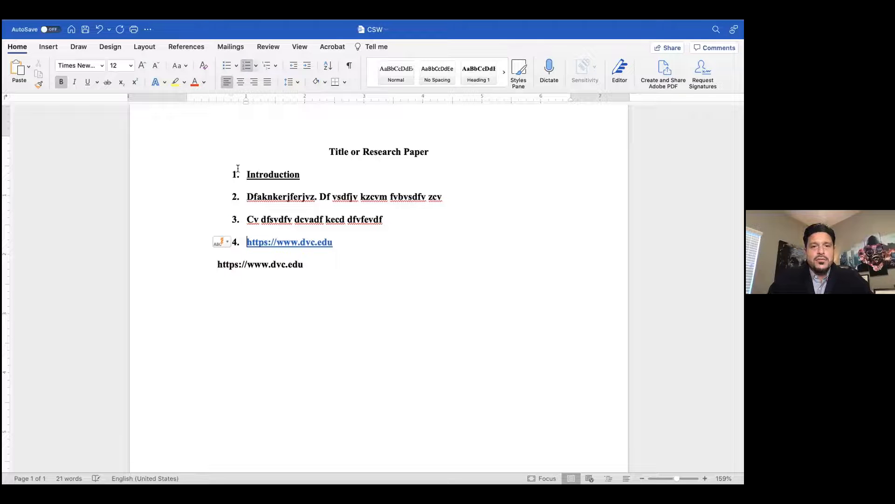
left_click(213, 265)
left_click(246, 65)
left_click(302, 304)
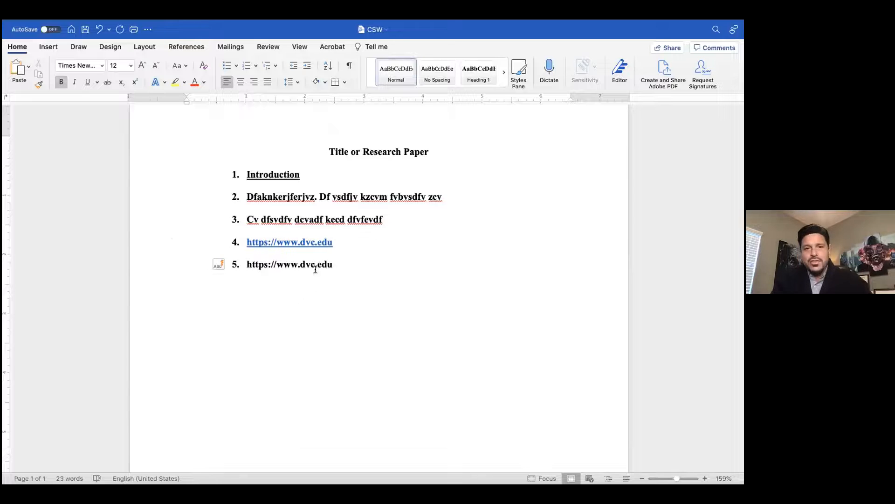
triple_click(269, 174)
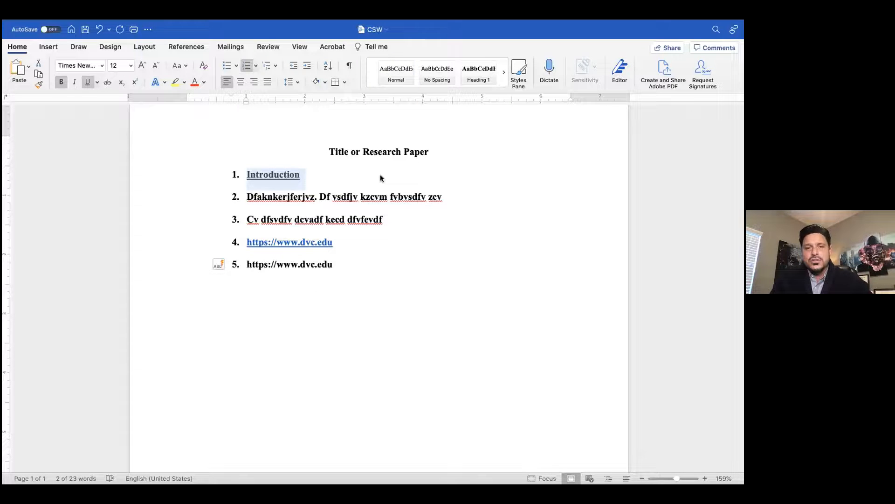
left_click_drag(448, 196, 248, 197)
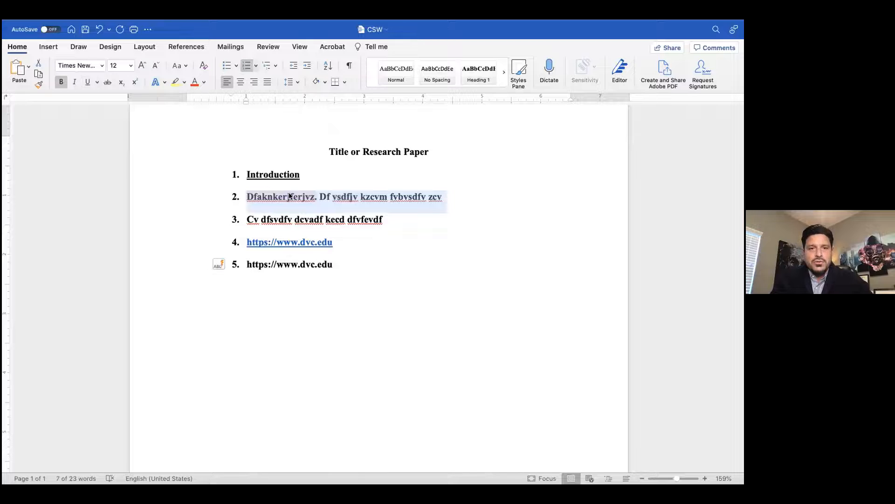
left_click_drag(391, 220, 254, 225)
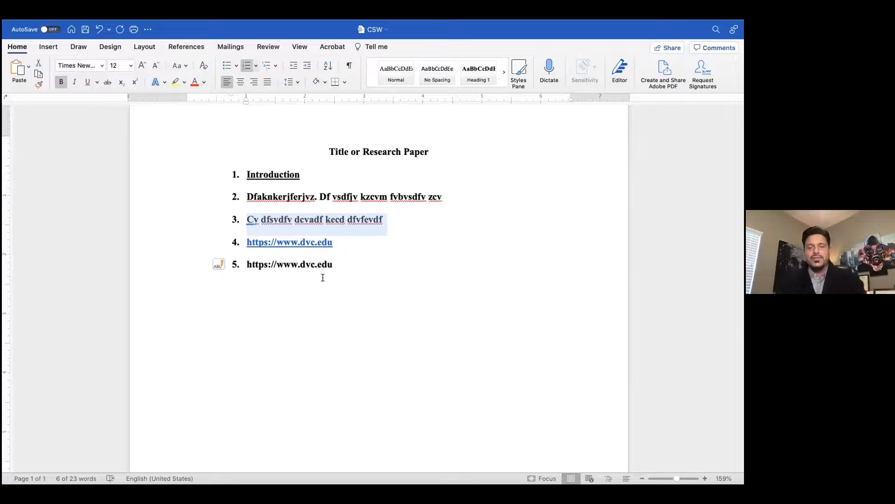
scroll(342, 236, "up", 1)
left_click(272, 193)
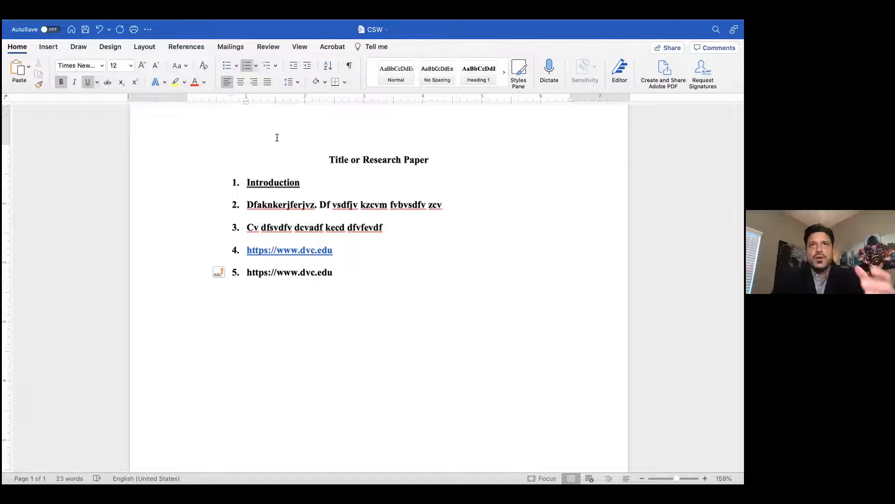
Step: Reduce the left indent of the numbered "Introduction" item to about 0.3 inch, leaving the other items indented further
left_click(222, 182)
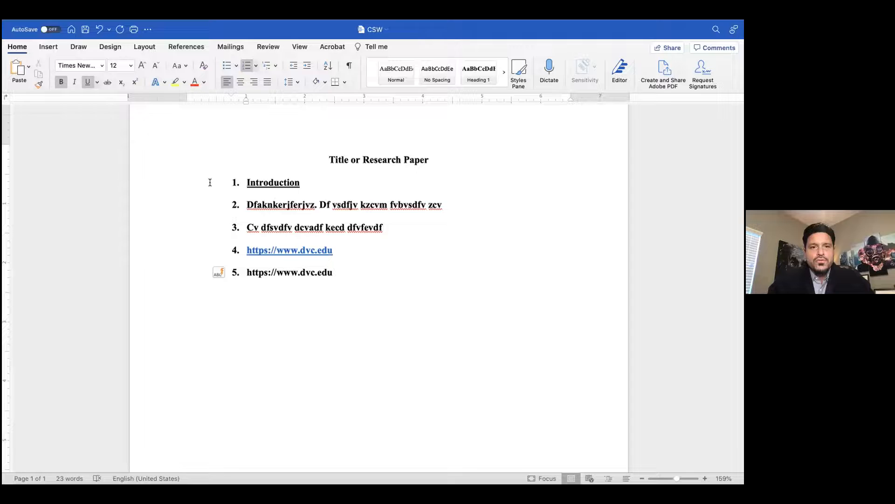
mouse_move(244, 99)
left_mouse_down()
mouse_move(174, 104)
mouse_move(206, 106)
left_mouse_up()
left_click(302, 201)
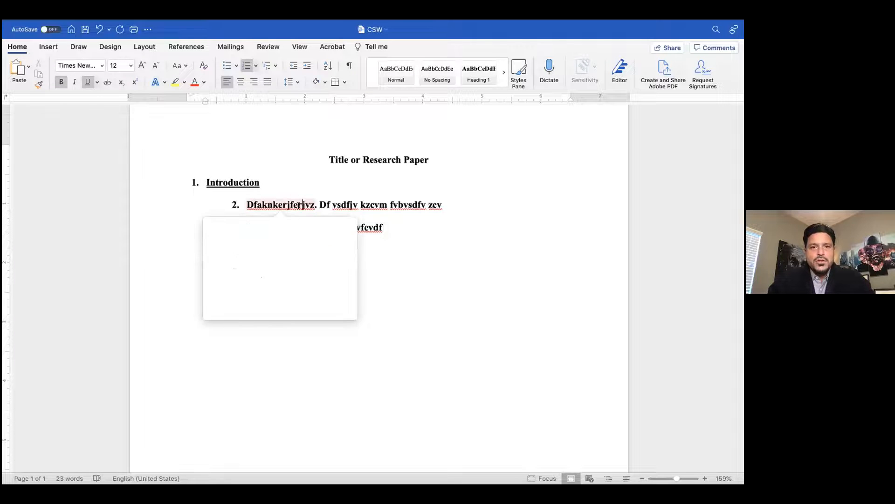
left_click(246, 204)
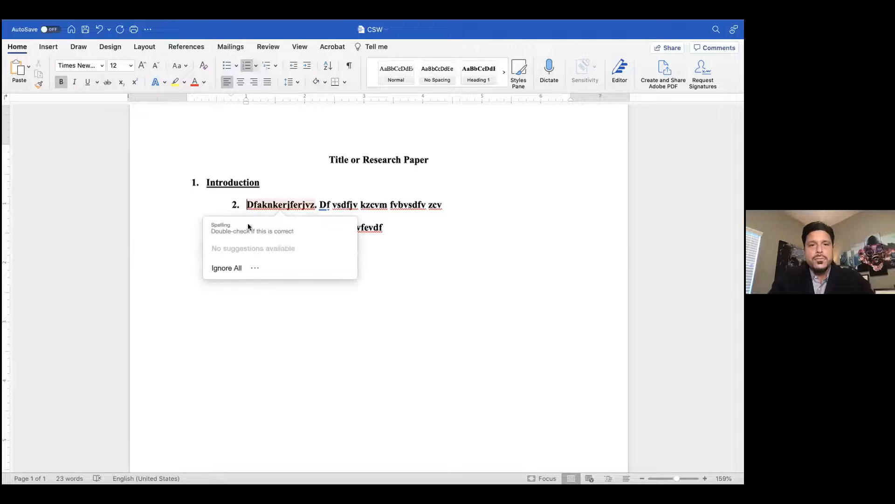
Step: Below the list, enter a reference with the author's name and "(2021). CSW.", followed by an unindented second line "viaeierfdivdfivsv"
left_click(412, 251)
left_click(376, 290)
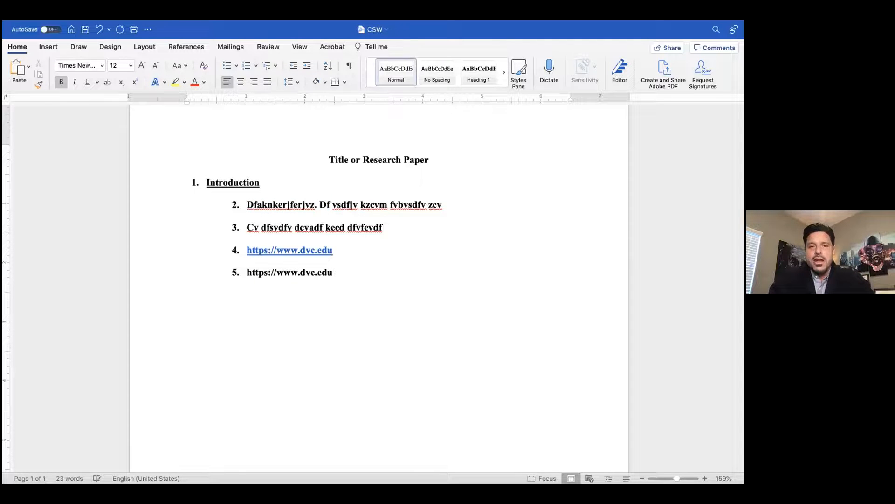
type("Ignatowski, B")
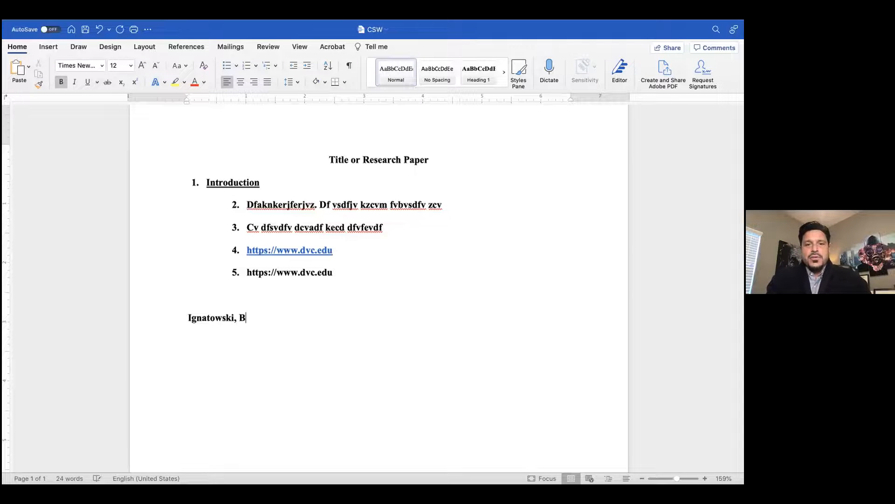
type(". (2021). CSW.")
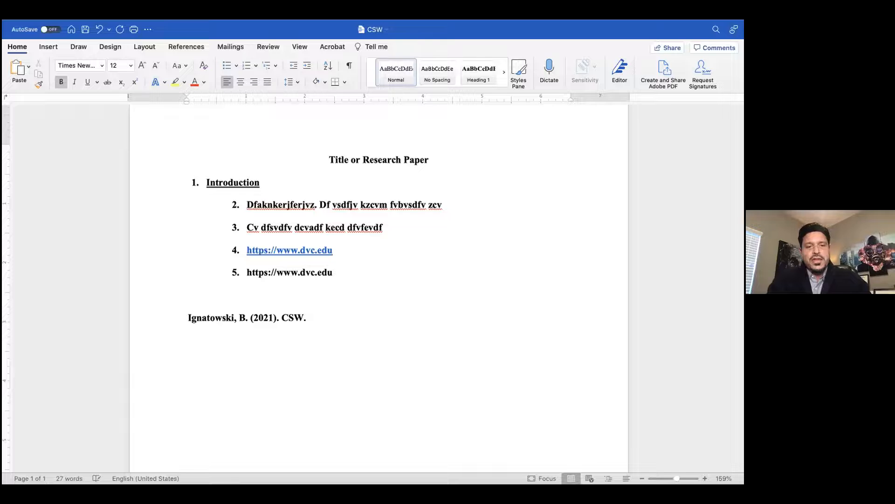
key("Return")
type("viaeierfdivdfivsv")
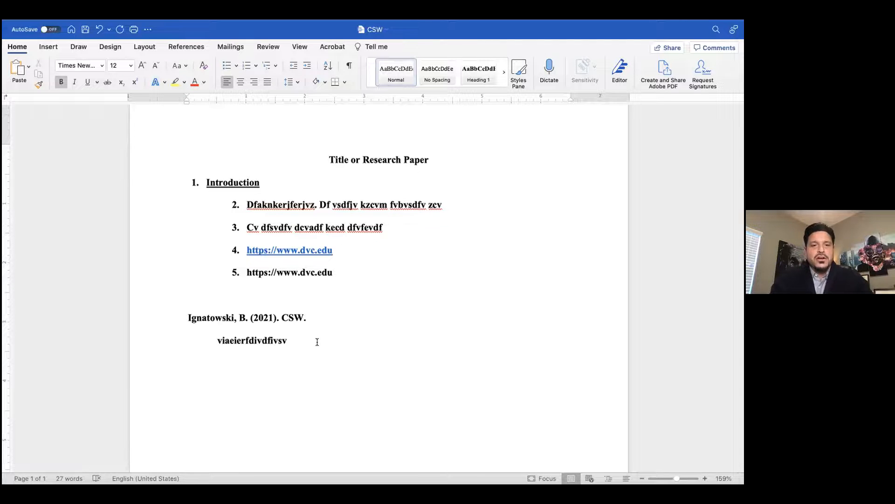
left_click(216, 340)
key("BackSpace")
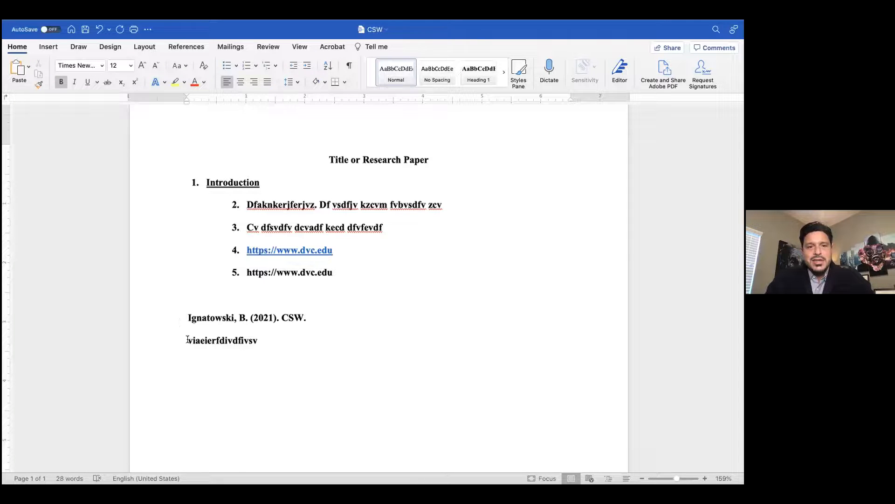
Step: Indent both lines of the reference entry together, and undo the indent
left_click_drag(188, 314, 267, 355)
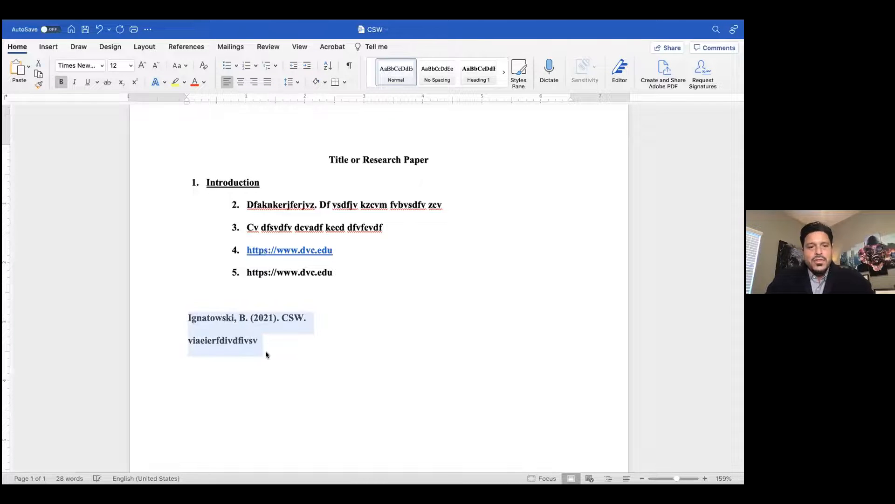
key("Tab")
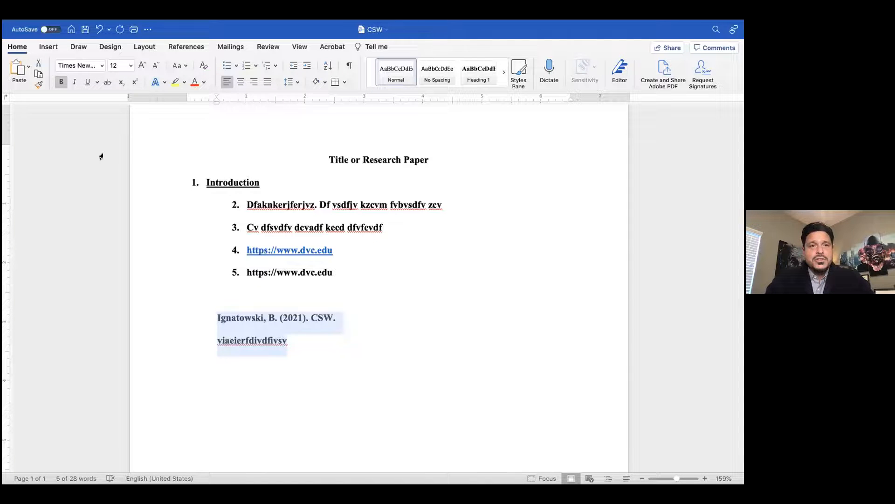
key("super+z")
Step: Indent only the second line of the reference by 0.5 inch to form the hanging indent
right_click(185, 342)
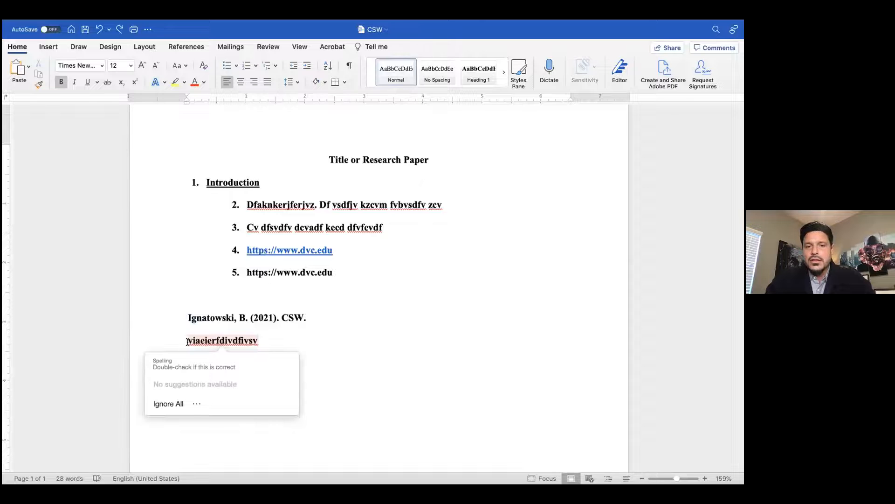
left_click_drag(262, 345, 188, 342)
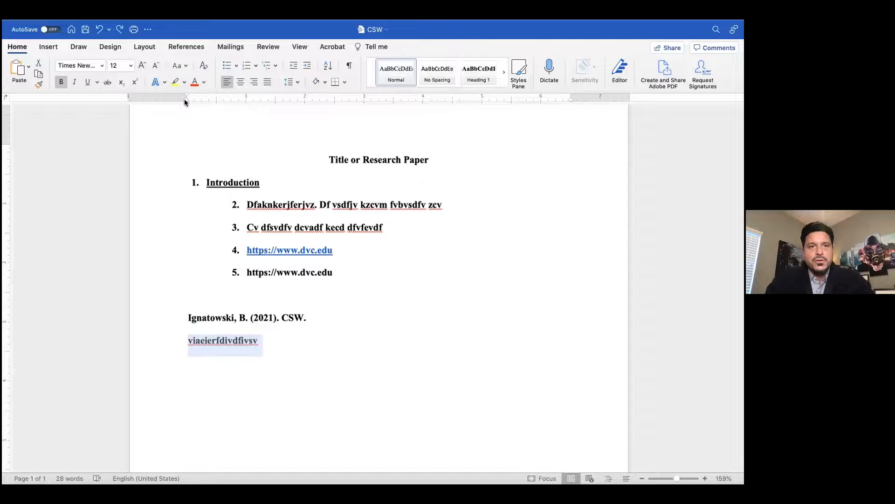
left_click_drag(184, 99, 216, 107)
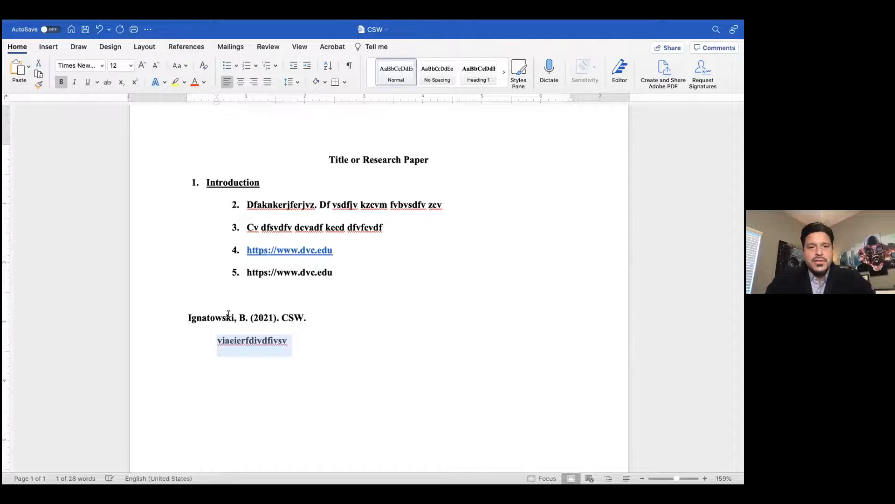
left_click(304, 354)
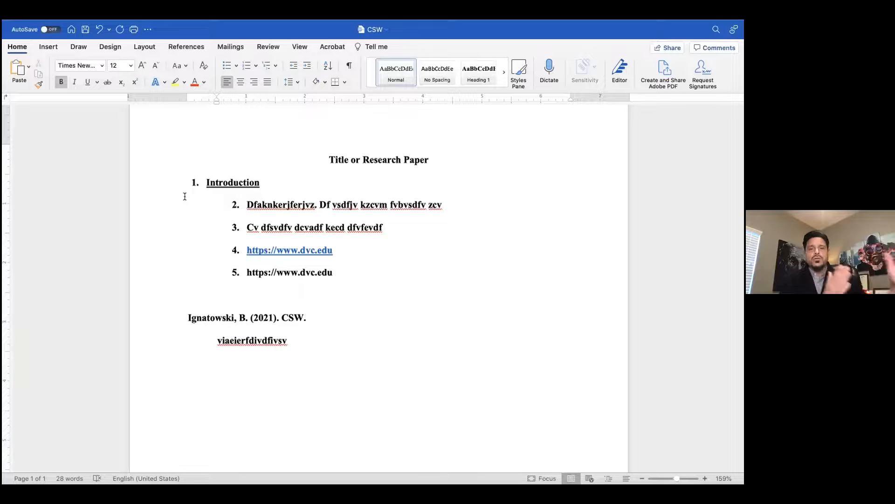
mouse_move(245, 246)
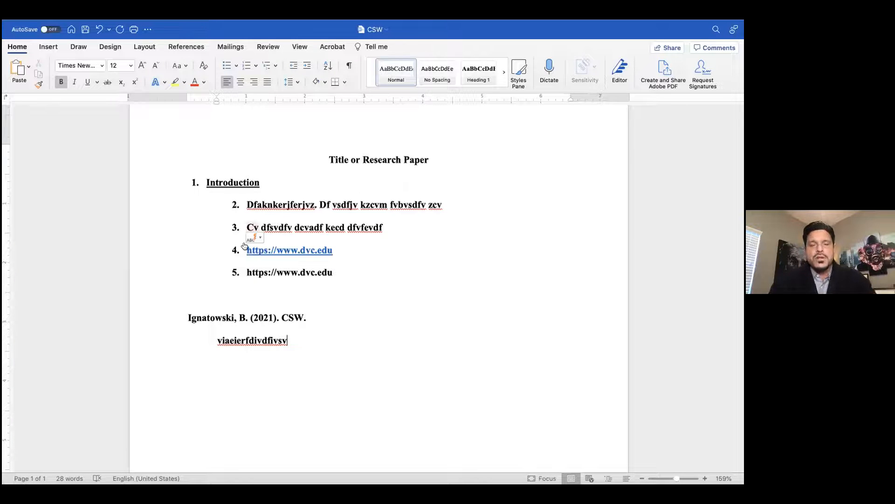
Step: Extend the reference's indented line with "a defvef" and add the indented lines "Arfaerfer" and "Ascvfve" beneath it
scroll(235, 312, "down", 2)
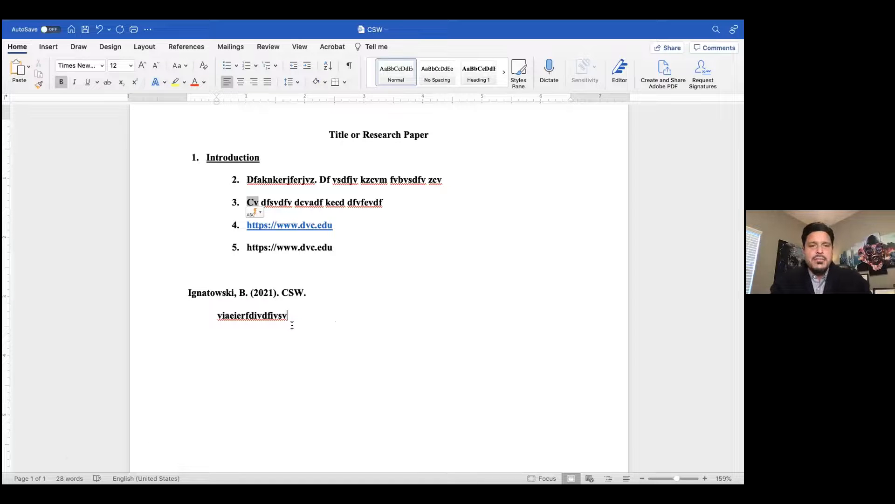
type("a defvef")
type("arfaerfer")
key("Return")
type("ascvfve")
key("Return")
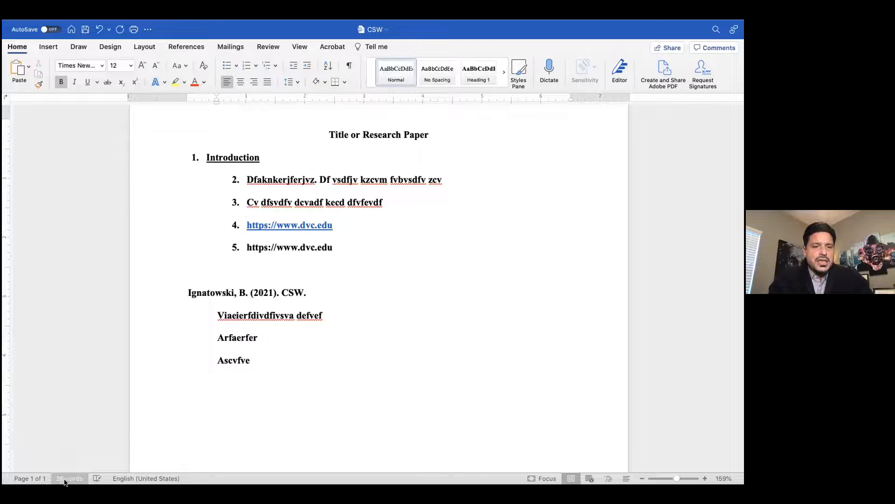
key("super+a")
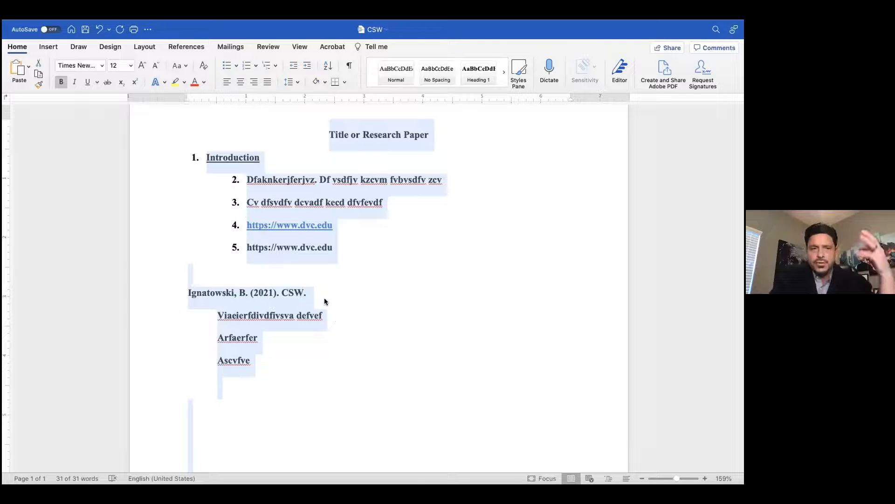
left_click(306, 346)
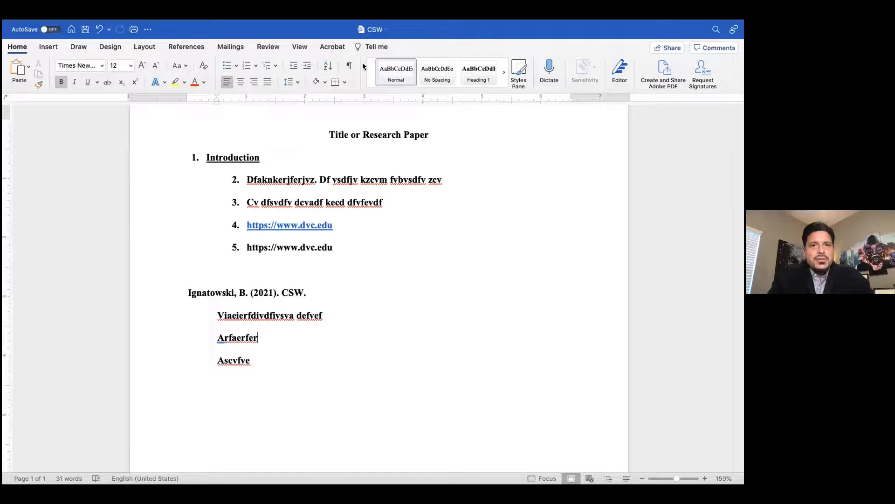
Step: Add the review comment "What is this?" to the whole sample line in numbered item 2
left_click(47, 47)
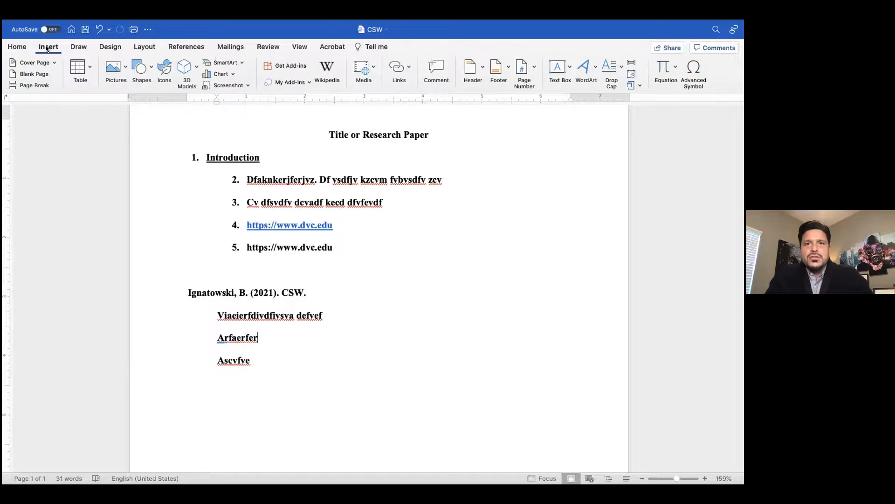
left_click(268, 48)
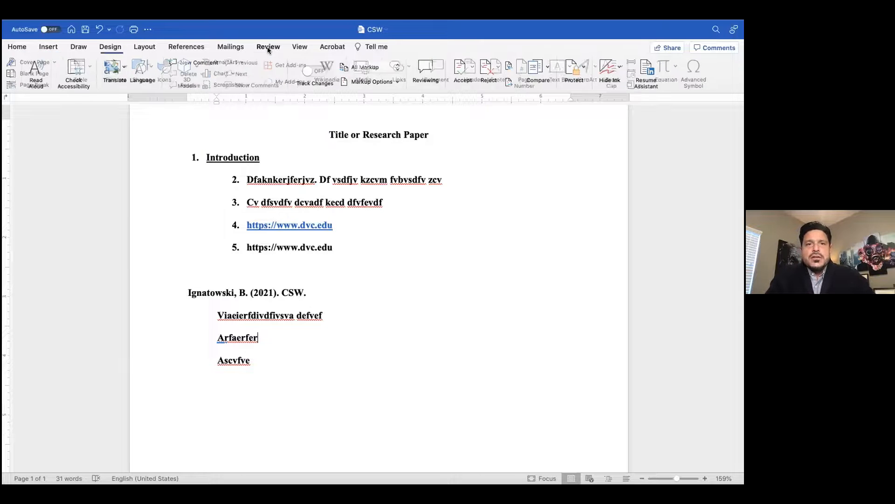
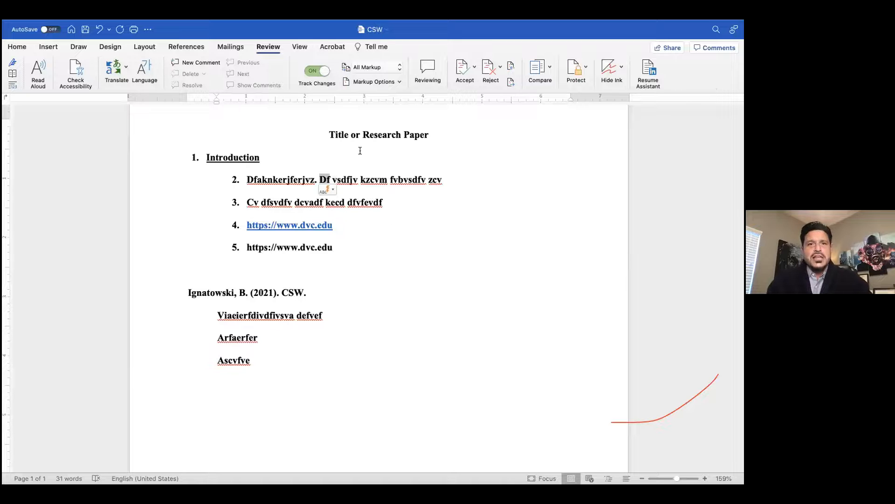
right_click(374, 179)
left_click(469, 181)
left_click_drag(467, 185, 241, 179)
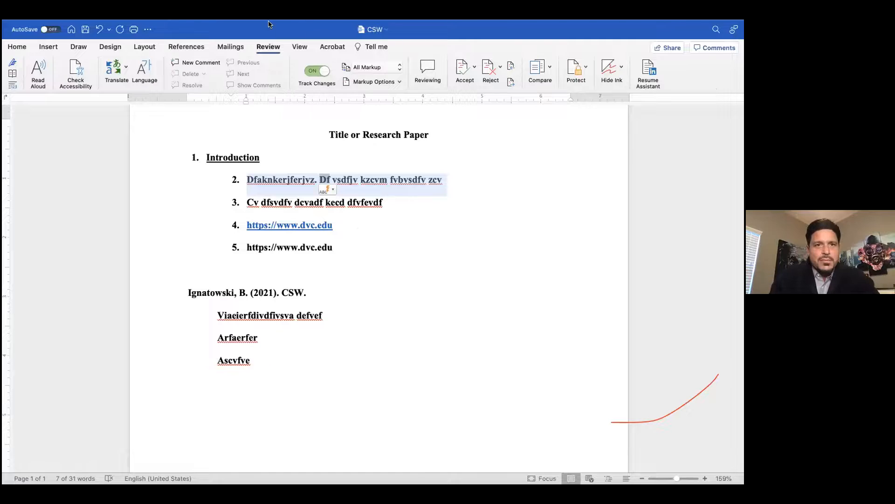
left_click(174, 63)
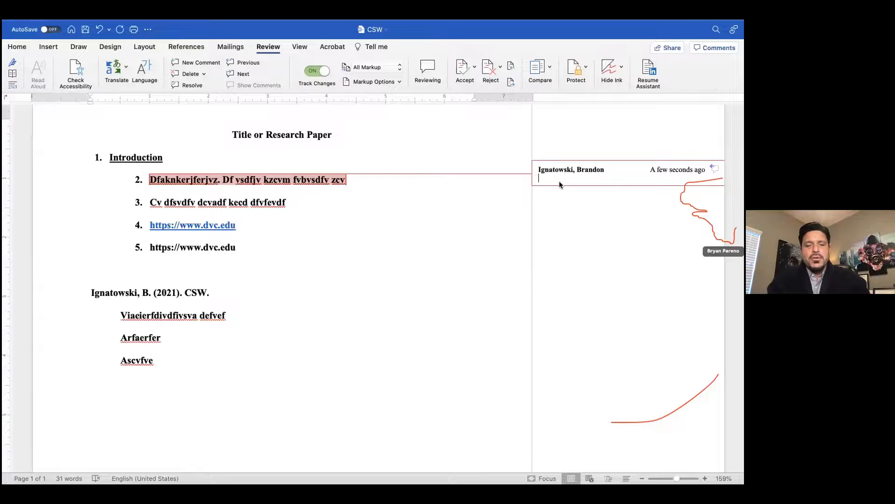
type("What is this?")
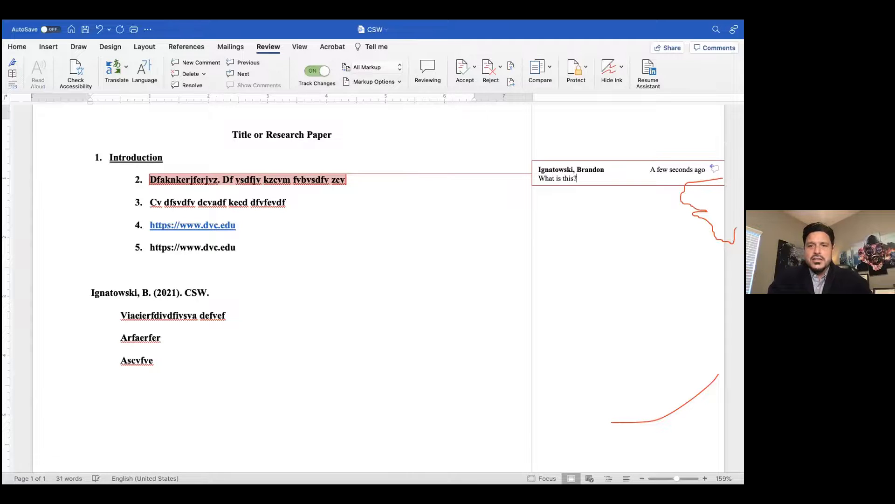
left_click(461, 246)
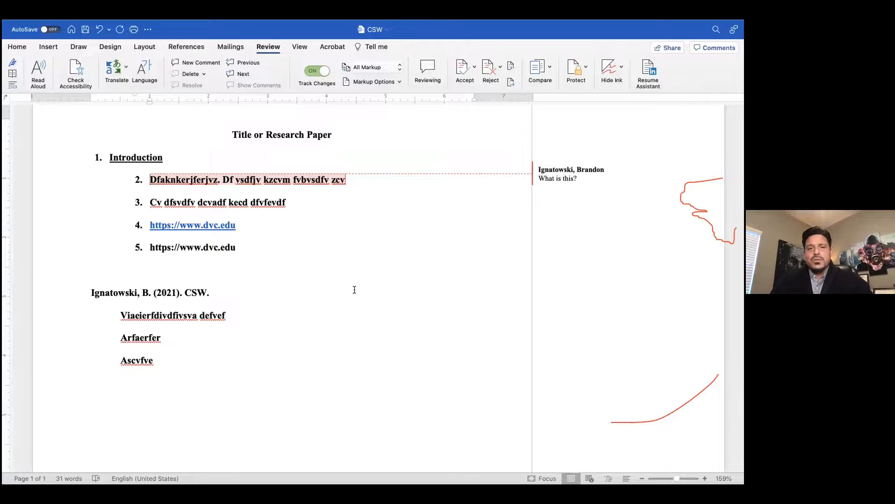
Step: Remove the list numbering from the Introduction heading
left_click(578, 176)
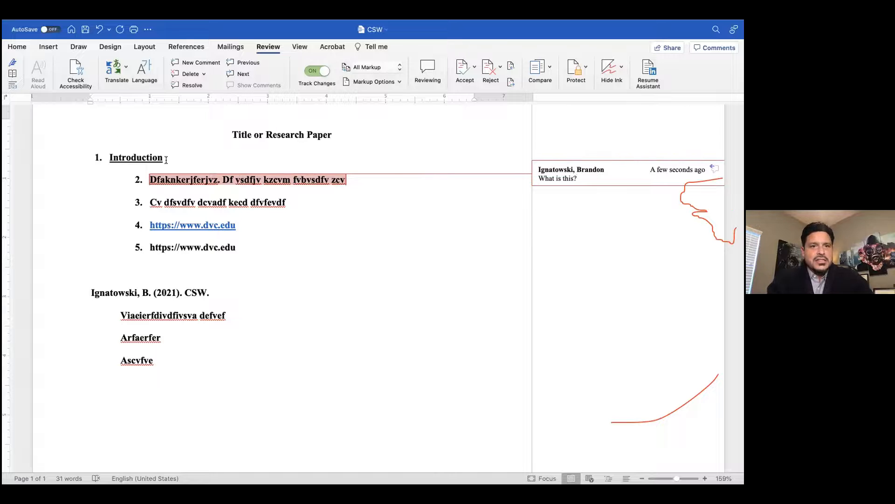
left_click_drag(165, 160, 105, 159)
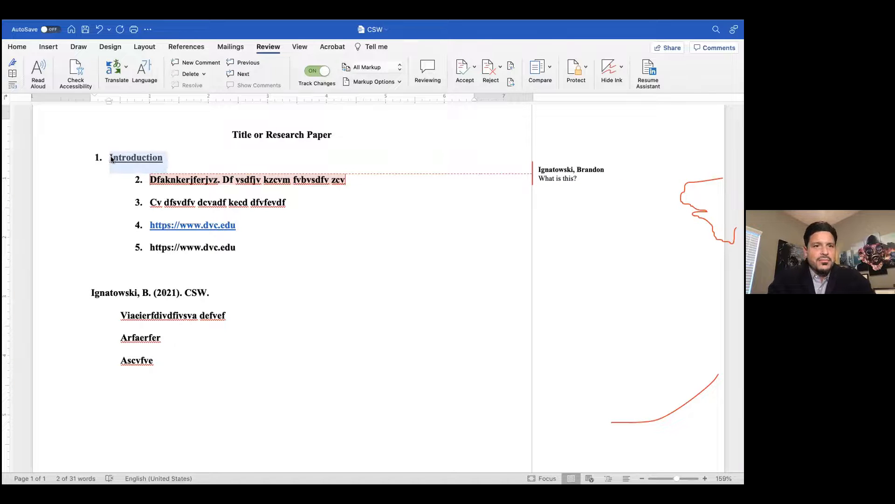
left_click(111, 156)
key("BackSpace")
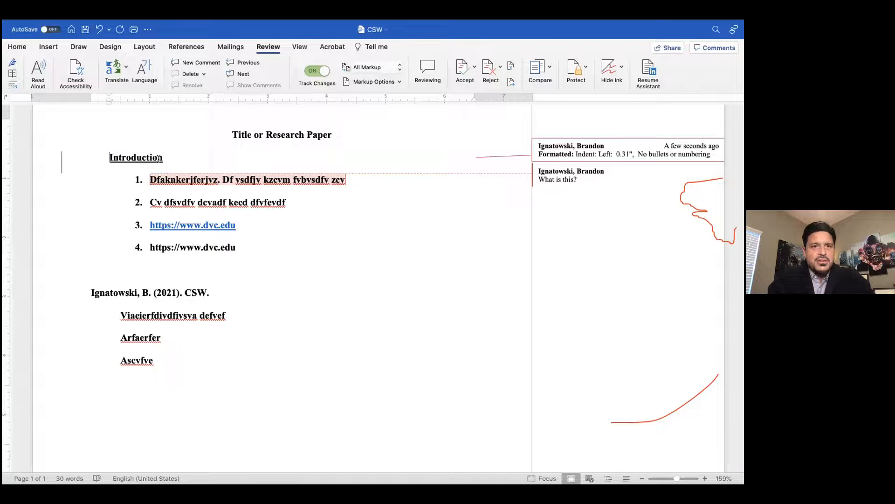
Step: Add the review comment "This does not follow APA. Do not underline." to the Introduction heading
left_click_drag(159, 159, 105, 157)
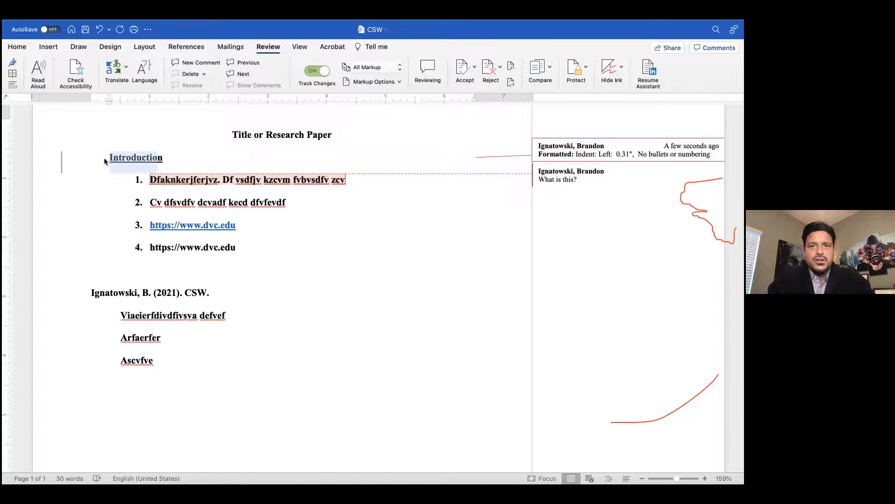
left_click(182, 63)
type("This does not follow APA.")
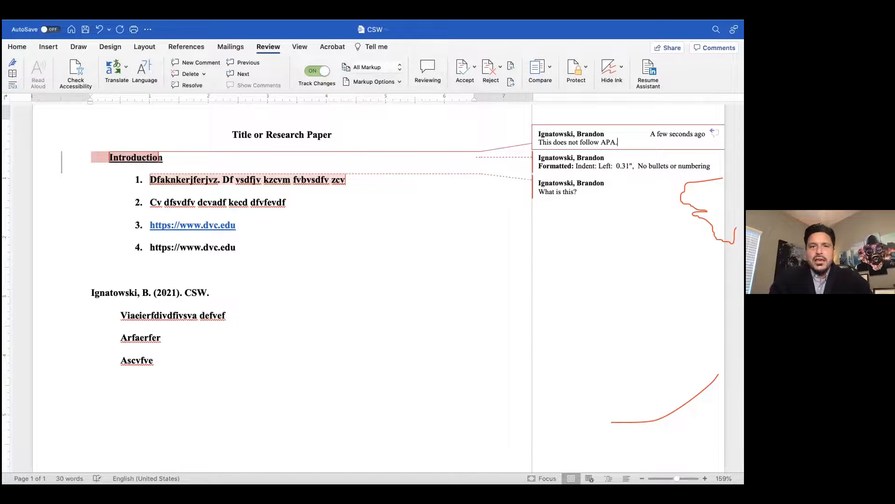
left_click(442, 208)
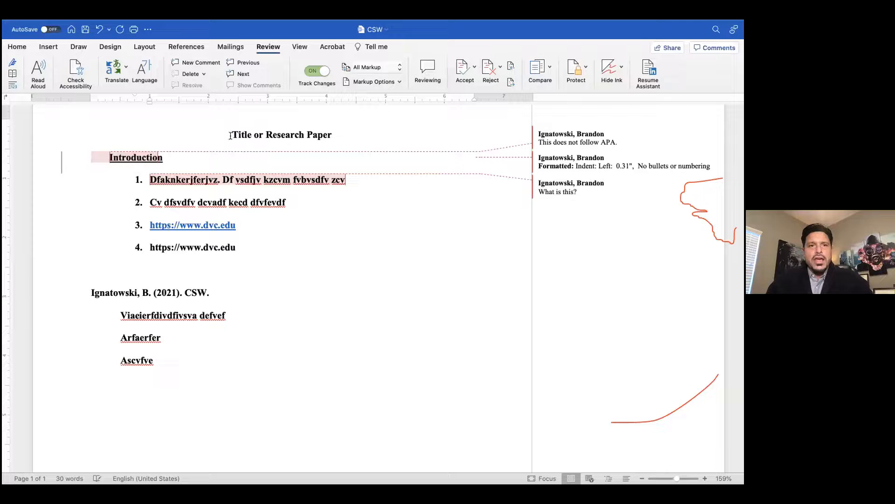
left_click(577, 142)
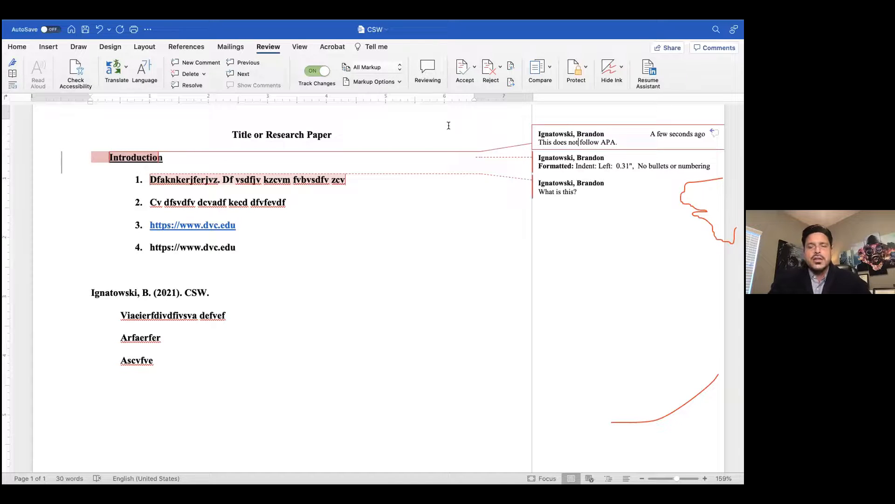
left_click(623, 137)
type("Do not underline.")
Step: Remove the underline from the Introduction heading with change tracking on
left_click(105, 157)
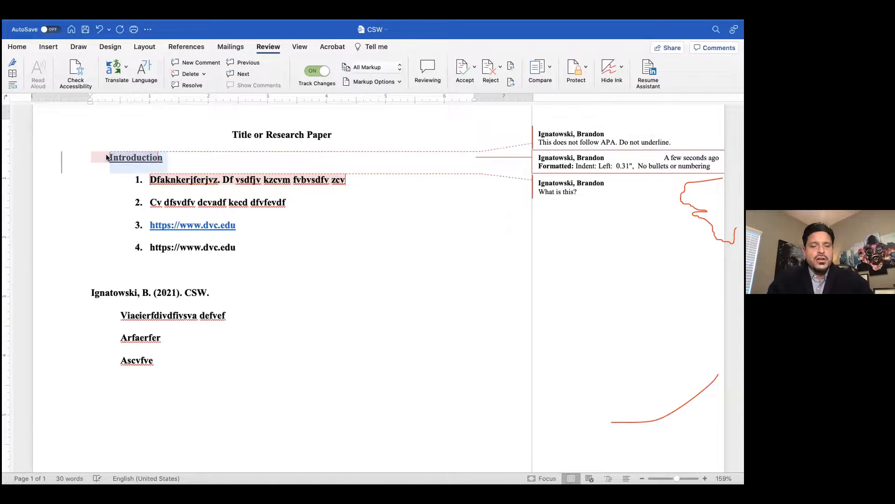
key("super+u")
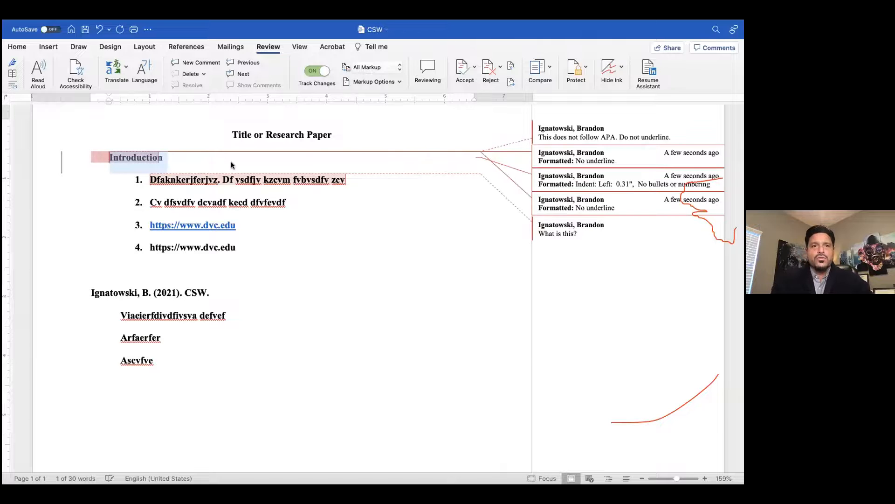
left_click(231, 162)
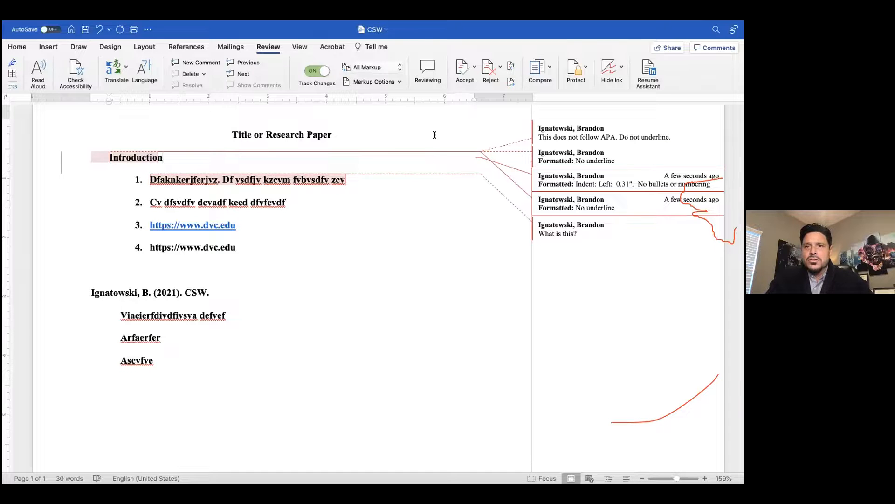
Step: Reply "Why is that?" to the APA comment on the Introduction heading
left_click(575, 129)
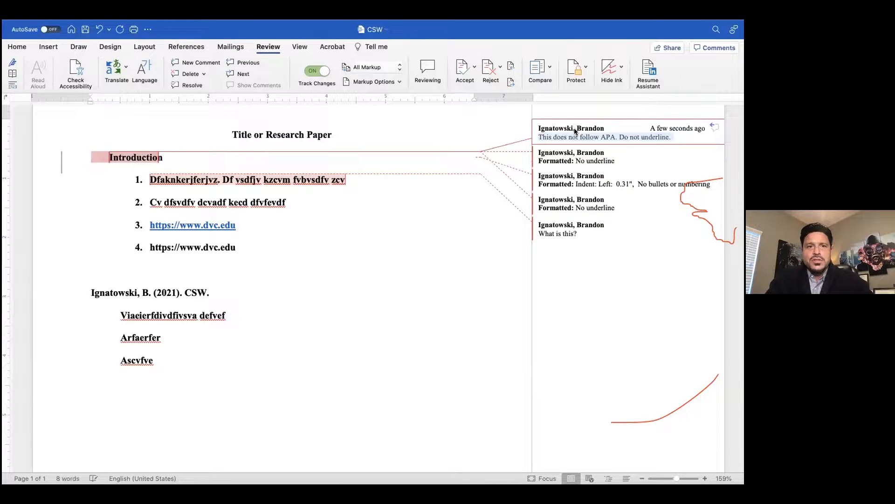
right_click(574, 130)
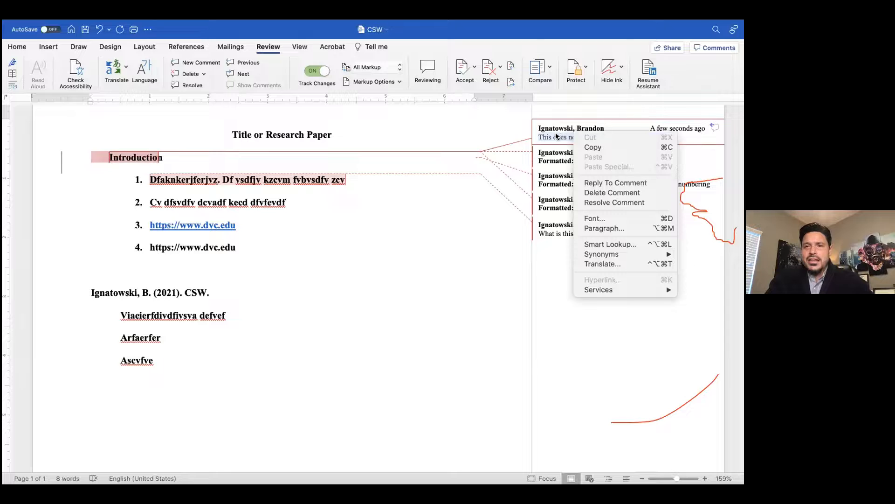
left_click(592, 183)
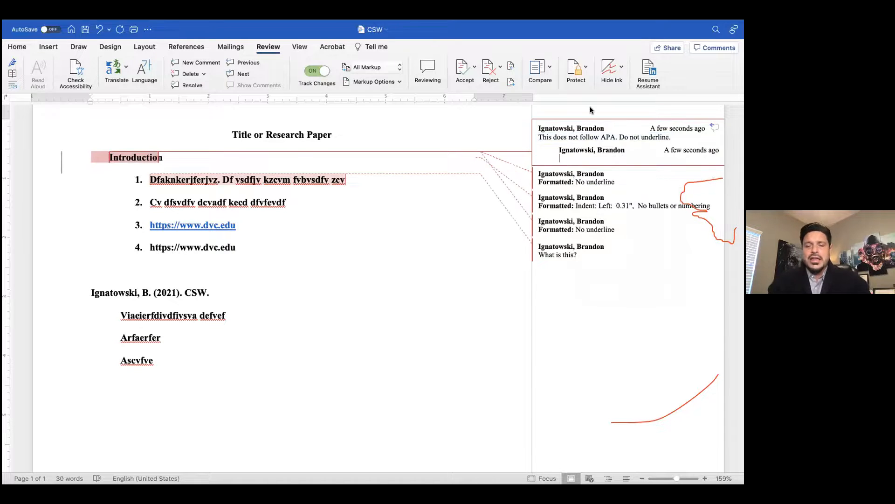
type("Why is that?")
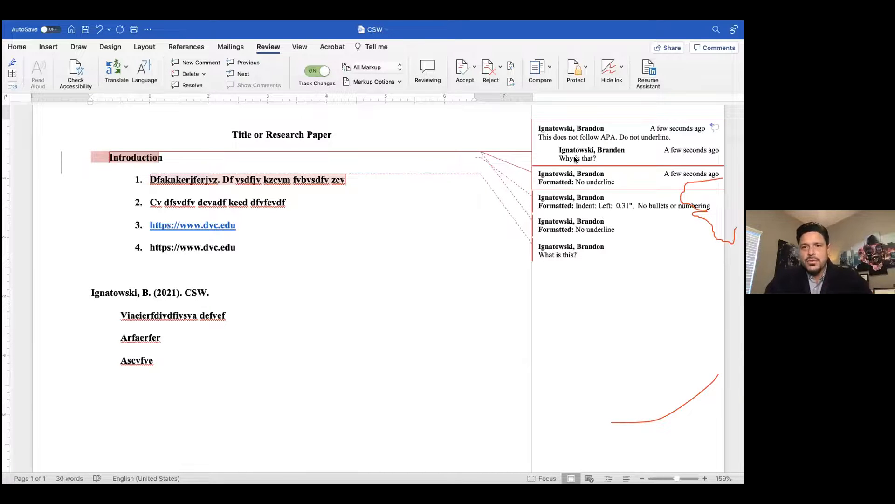
Step: Resolve the "Why is that?" reply and the APA comment it belongs to
right_click(585, 142)
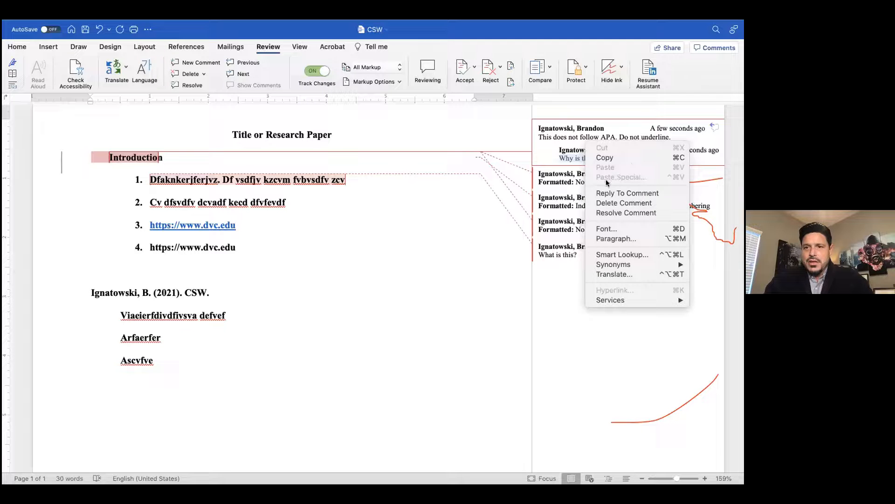
left_click(608, 212)
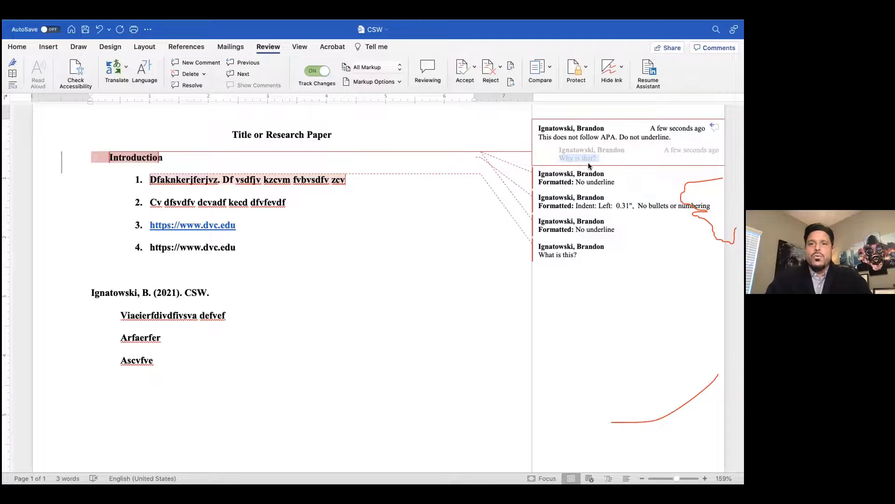
right_click(590, 133)
left_click(603, 202)
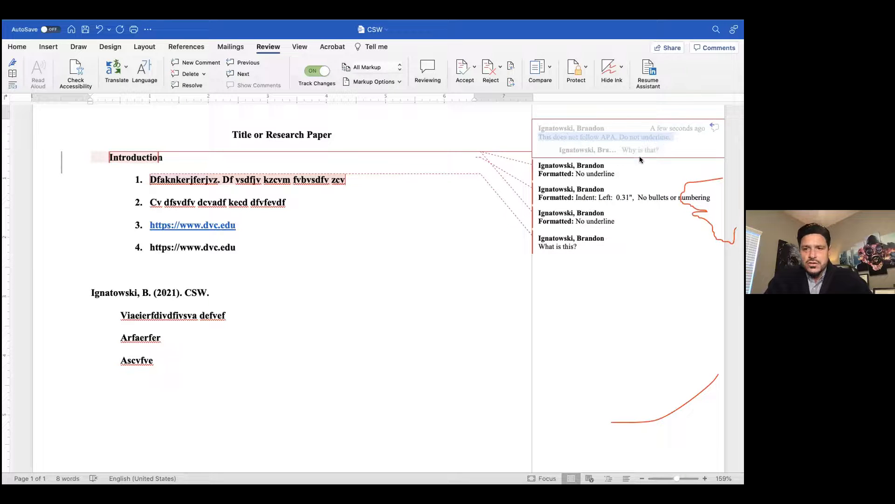
Step: Delete the resolved APA comment thread and the "What is this?" comment on the first numbered sample line
left_click(561, 136)
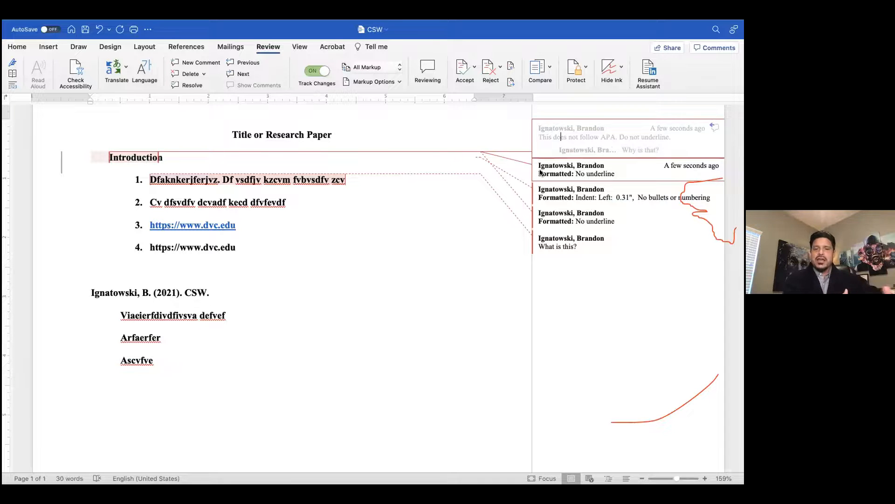
right_click(578, 137)
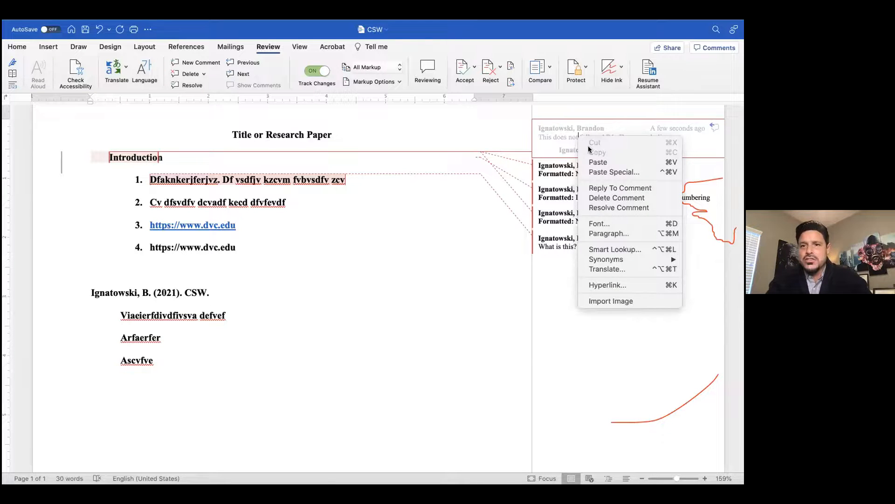
left_click(593, 198)
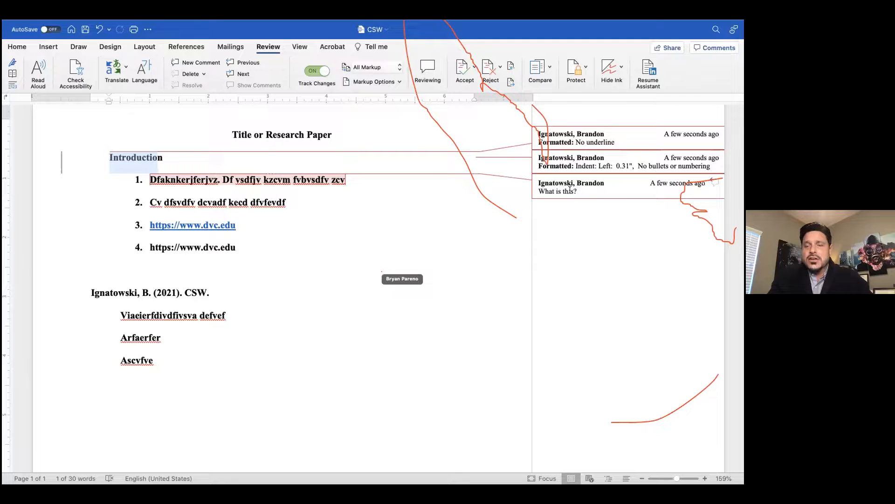
left_click(587, 185)
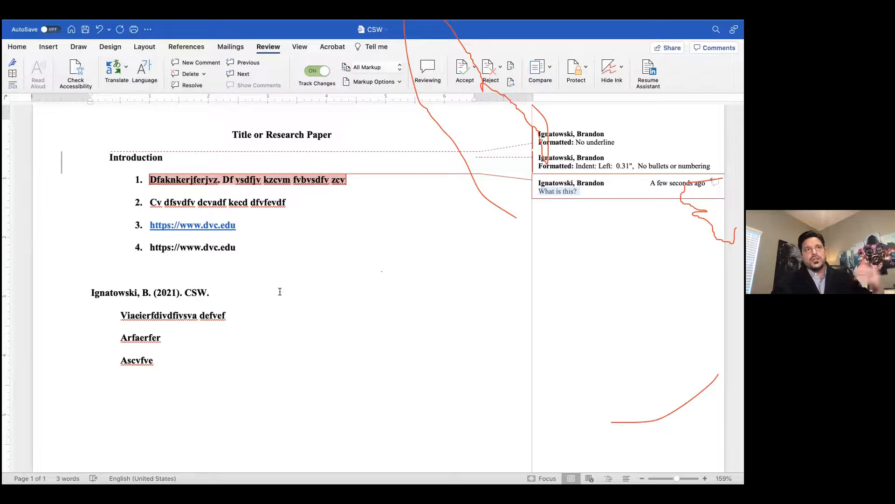
mouse_move(277, 24)
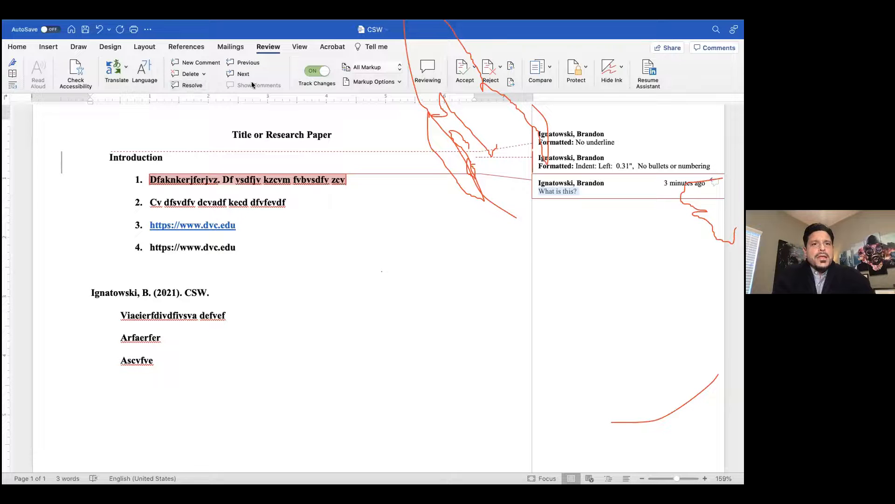
left_click(187, 73)
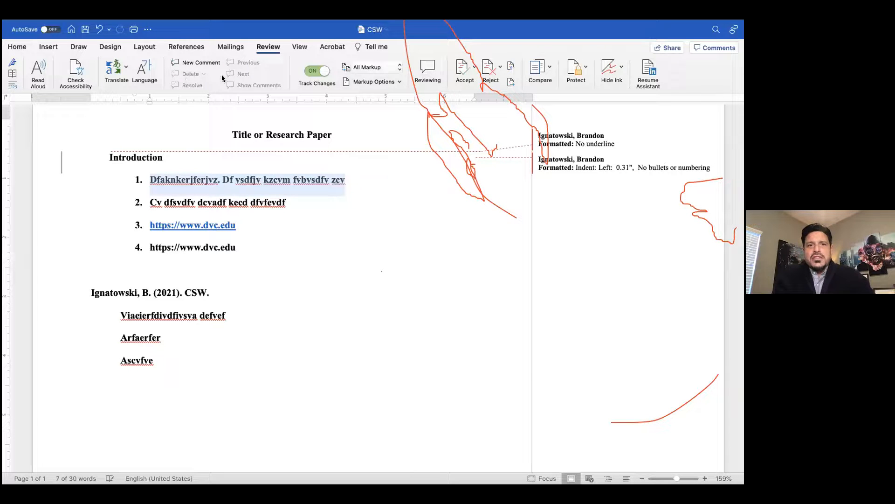
Step: Undo the comment deletions, replies, comments and tracked formatting changes back to the numbered, underlined Introduction heading without comments
key("super+z")
key("super+z")
key("super+z")
key("super+z")
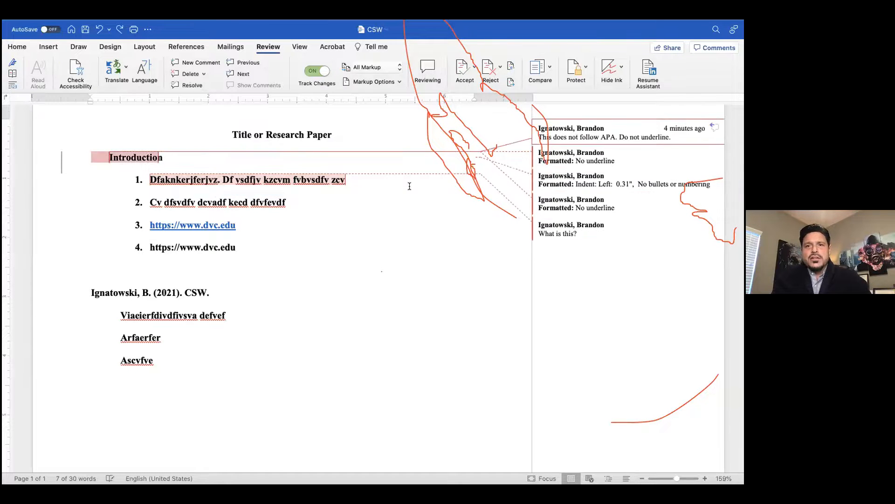
key("super+z")
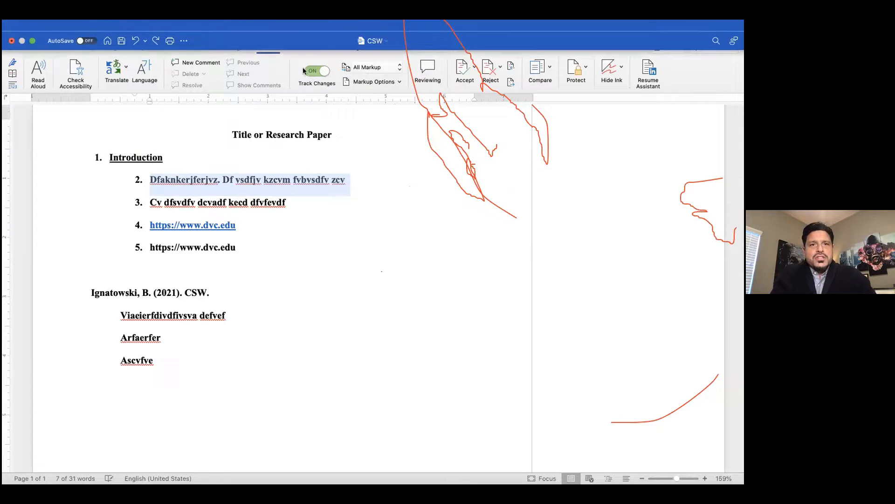
Step: Add the review comment "What is this?" to the Introduction heading
left_click(149, 154)
left_click(196, 62)
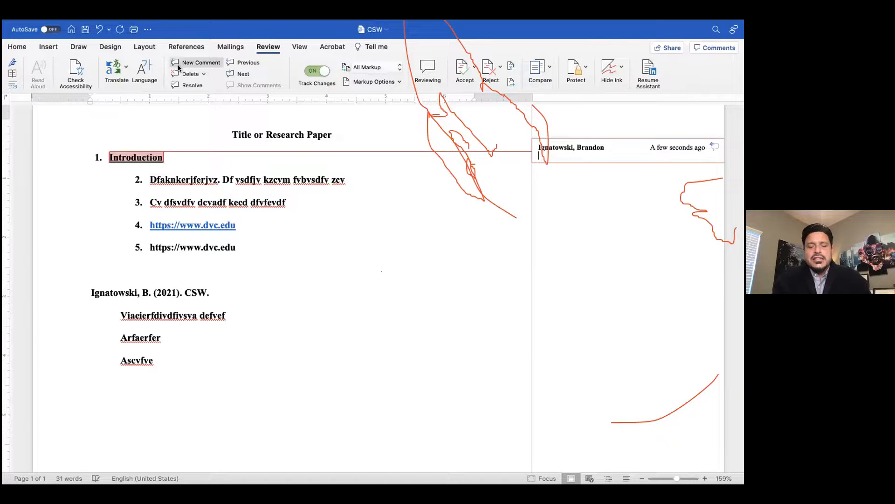
type("What is this?")
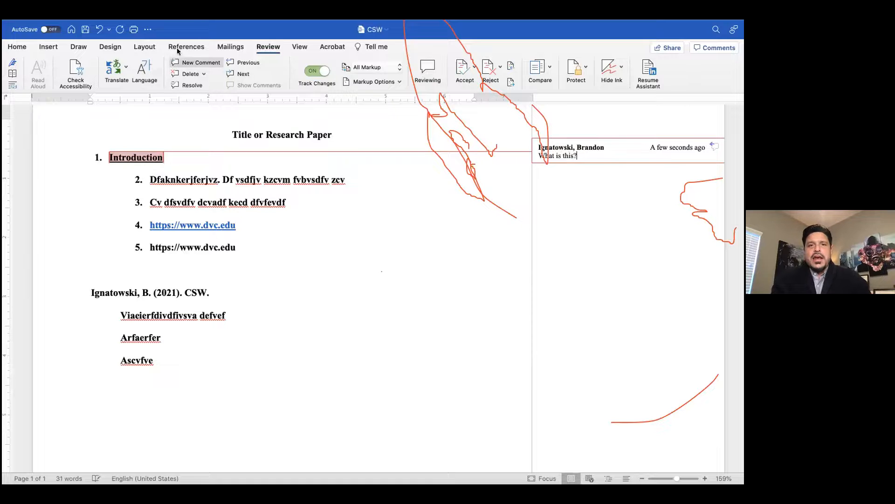
left_click(310, 71)
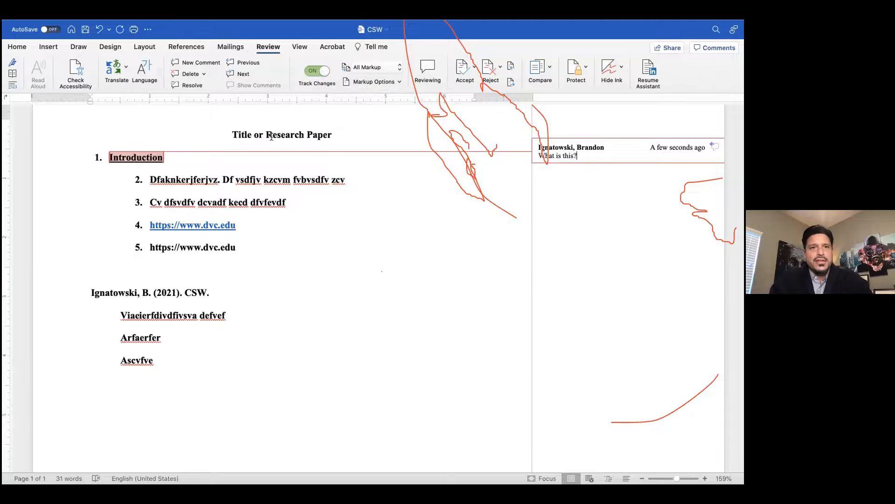
Step: Show the Navigation Pane beside the CSW document
left_click(300, 47)
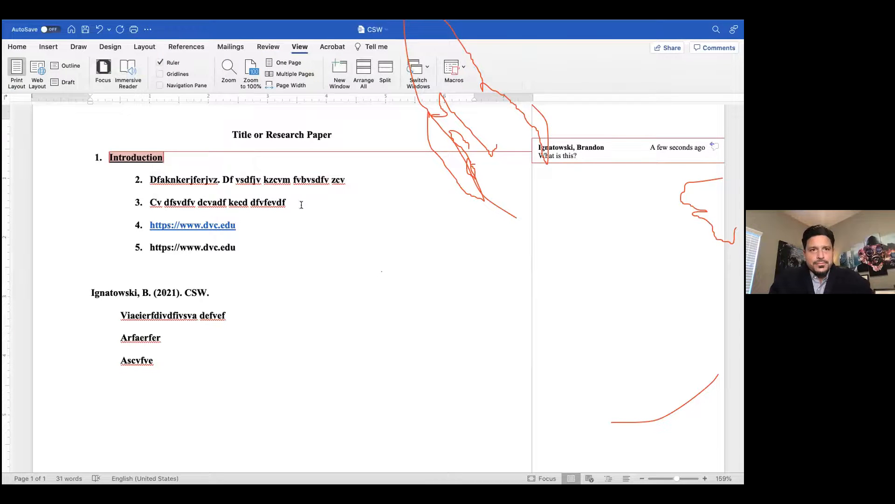
mouse_move(313, 24)
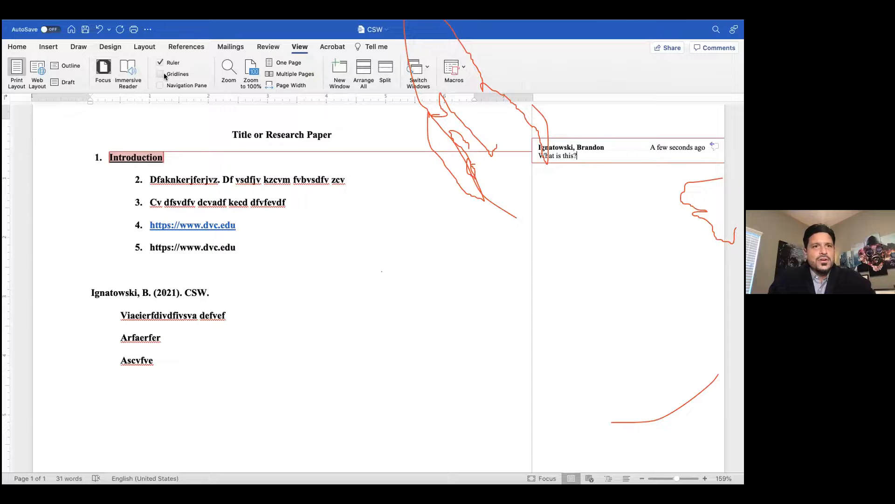
left_click(159, 84)
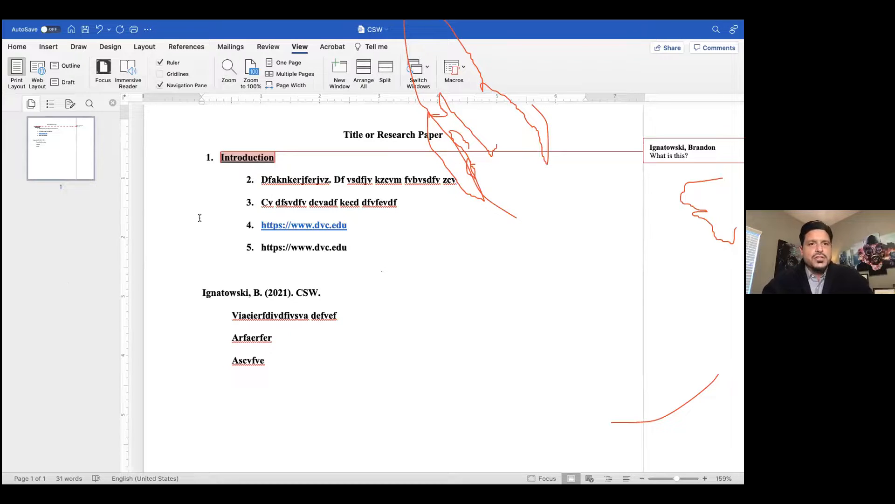
Step: Close the CSW document and bring up the doctoral research paper document
mouse_move(212, 21)
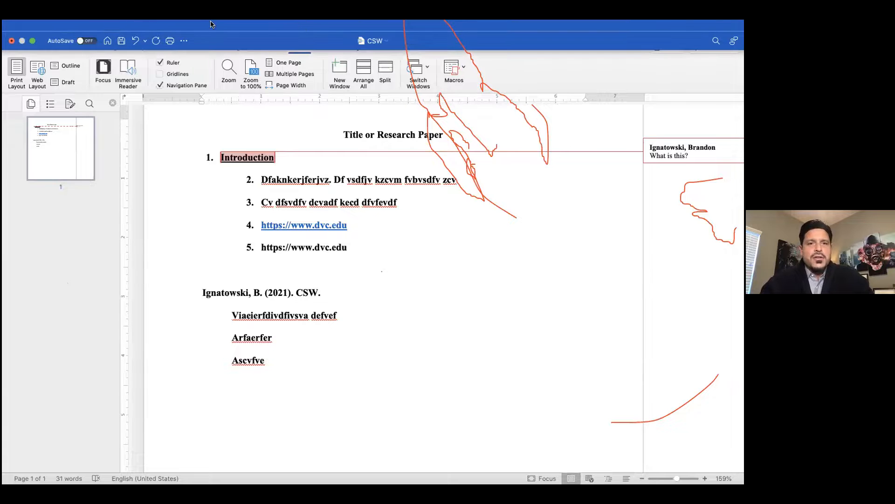
left_click(12, 41)
left_click(409, 101)
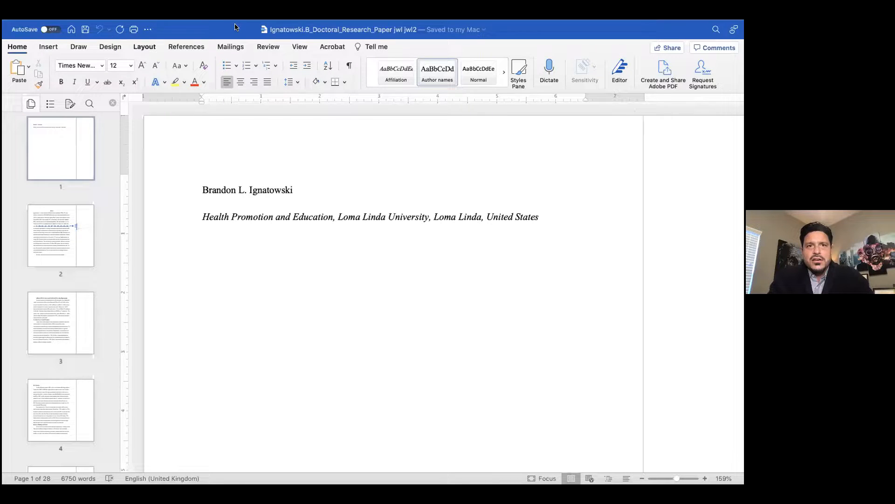
Step: Hide the Navigation Pane in the doctoral research paper
mouse_move(237, 23)
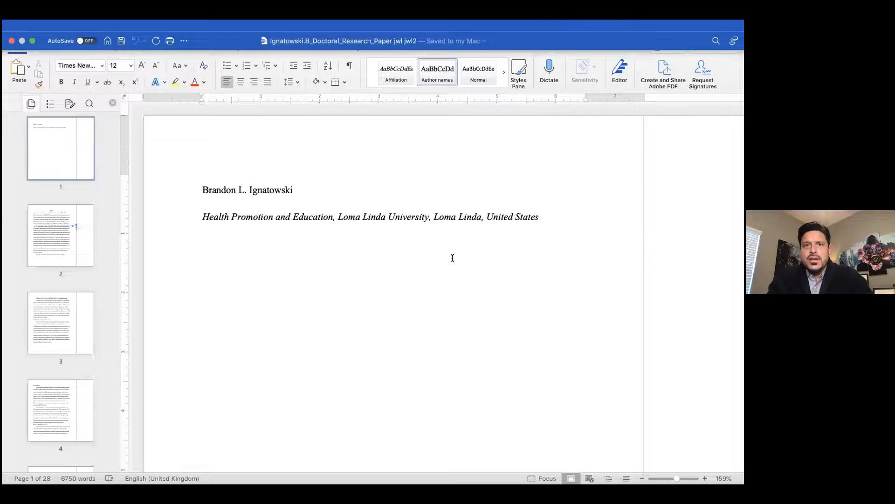
left_click(299, 46)
left_click(159, 85)
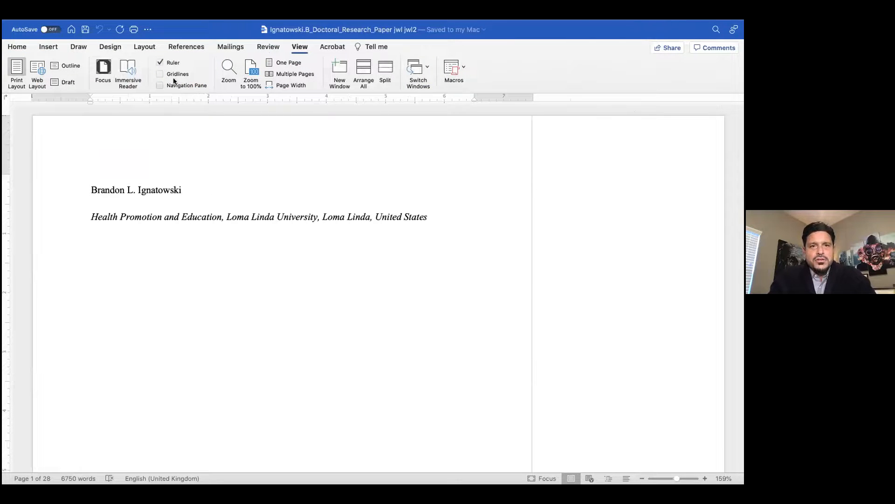
Step: Show the Navigation Pane's page thumbnails in the doctoral paper and jump to page 23
left_click(158, 84)
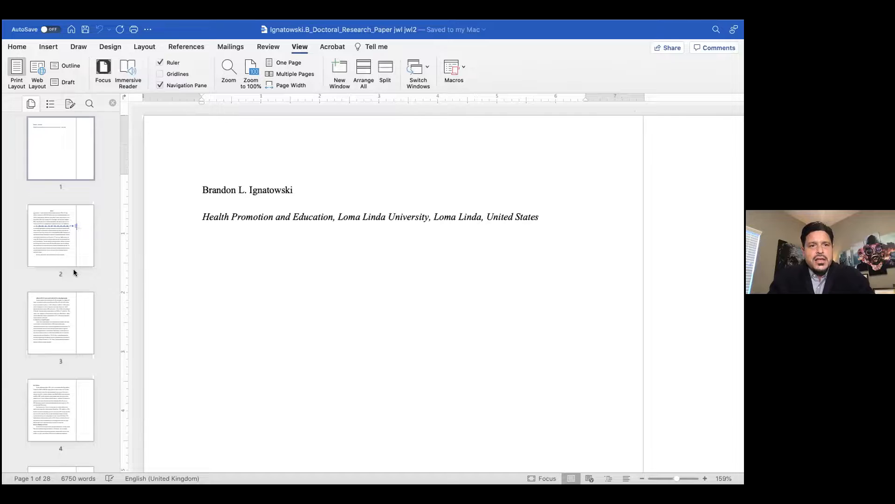
scroll(73, 269, "down", 10)
scroll(74, 268, "down", 6)
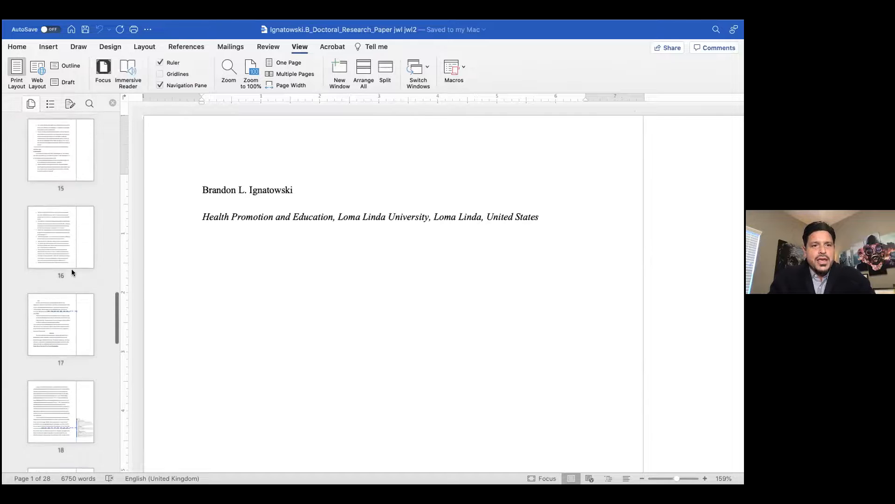
scroll(63, 352, "down", 6)
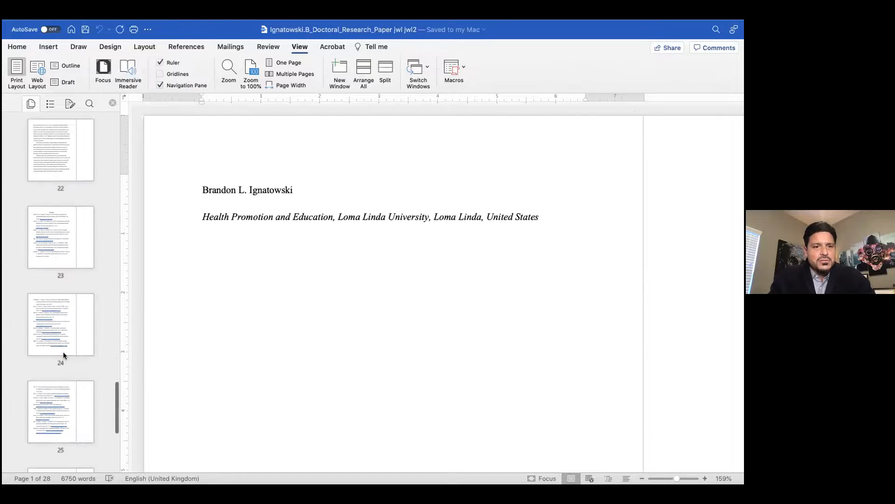
left_click(56, 244)
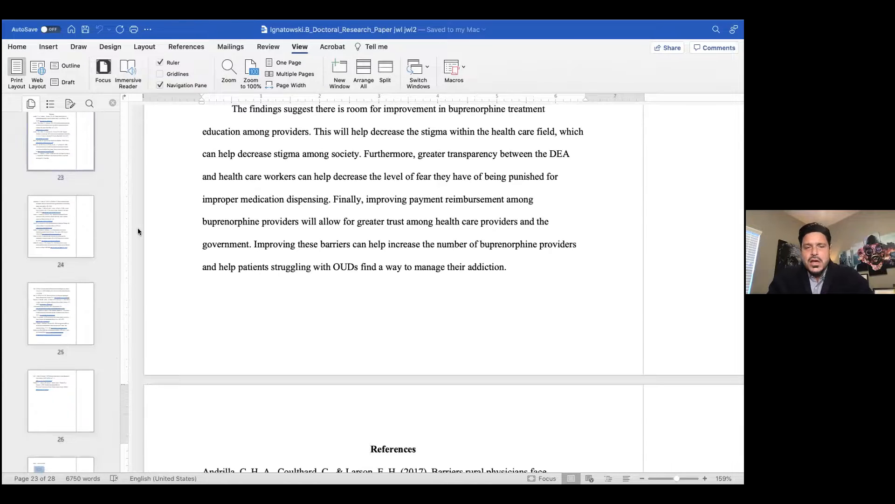
Step: Use the page thumbnails to view the diagram on page 27 and go back to page 16
left_click(52, 293)
left_click(62, 329)
scroll(61, 331, "down", 1)
scroll(267, 248, "down", 8)
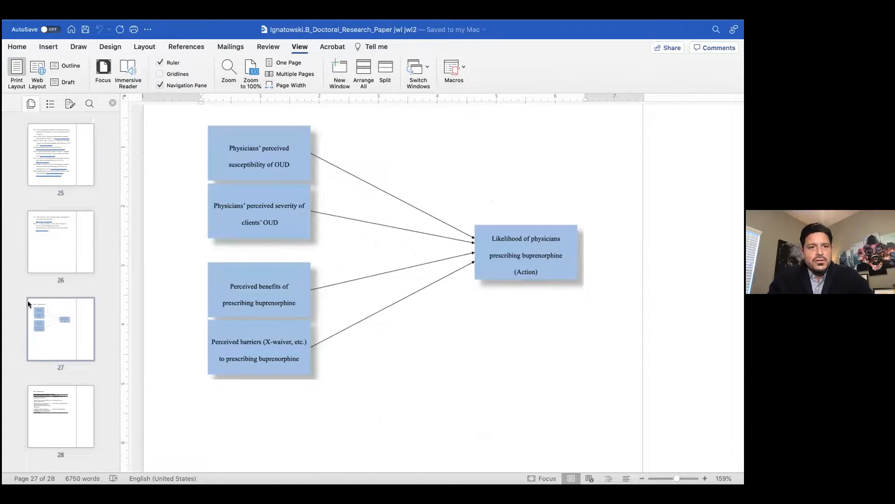
scroll(54, 250, "up", 10)
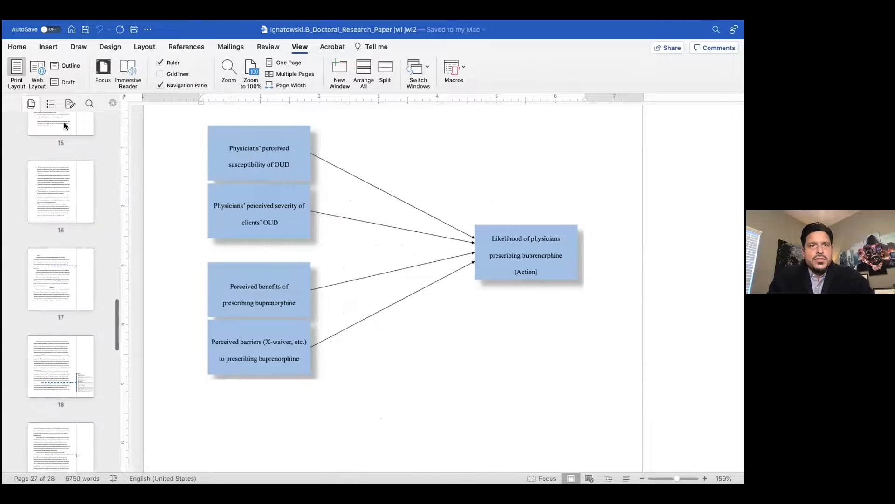
left_click(63, 174)
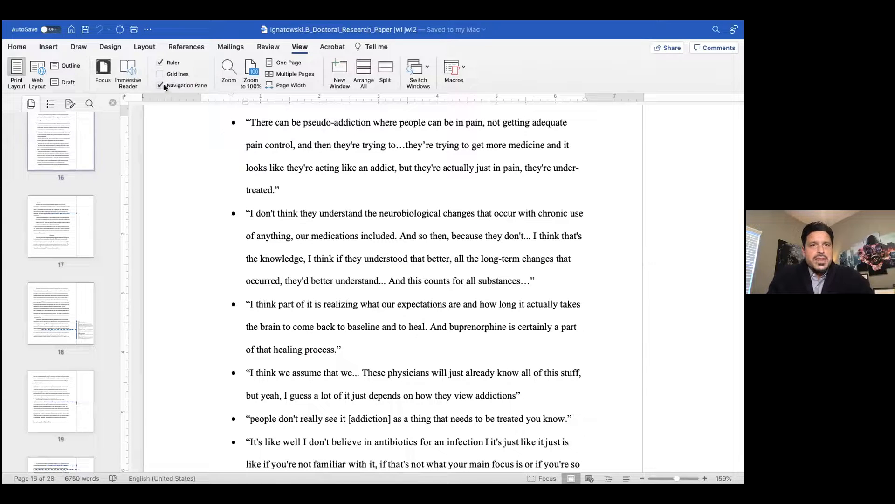
Step: Display the paper's heading outline and collapse the Influence of DEA X-waivers, Methods and Discussion sections
left_click(51, 104)
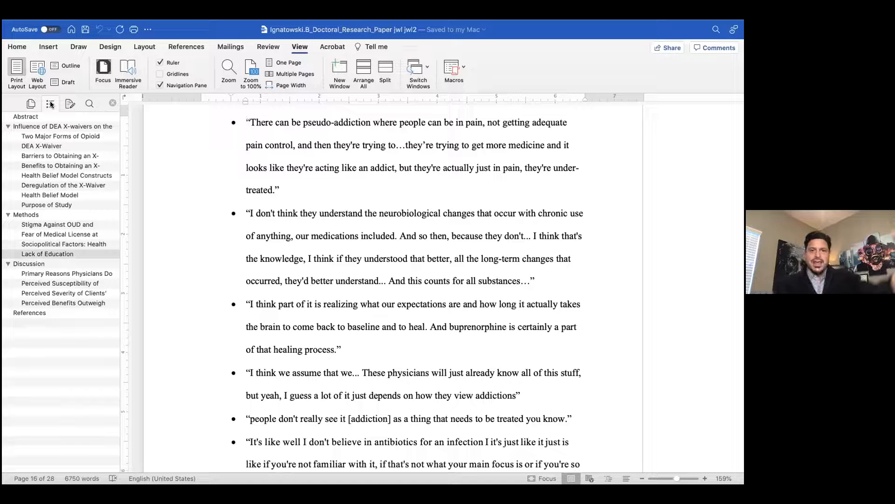
left_click(8, 126)
left_click(8, 137)
left_click(7, 146)
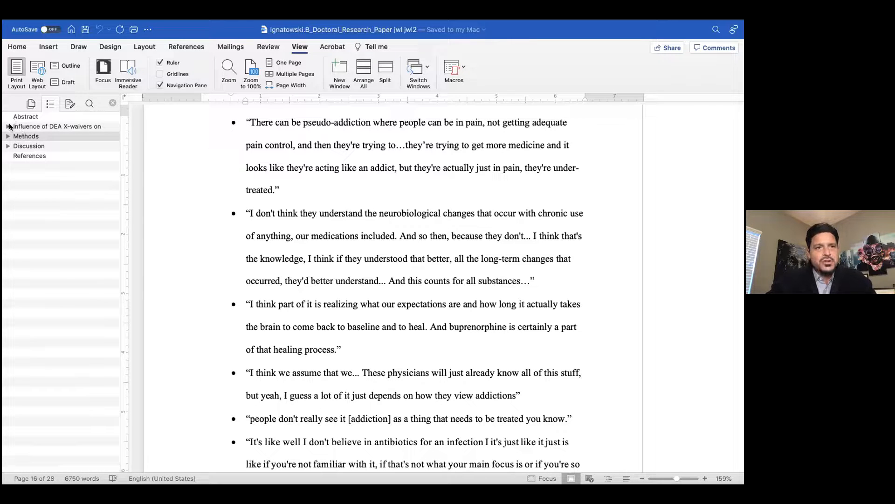
Step: Expand the Influence of DEA X-waivers section in the outline and go to its Health Belief Model Constructs heading
left_click(7, 127)
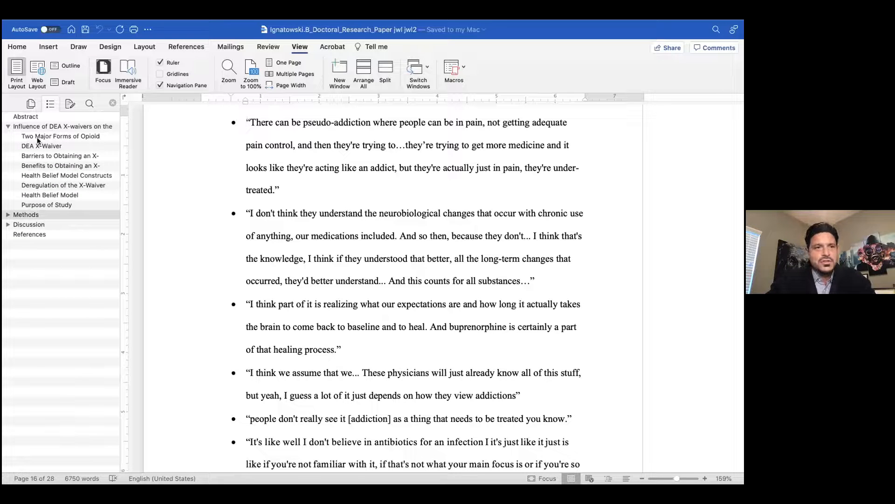
left_click(80, 175)
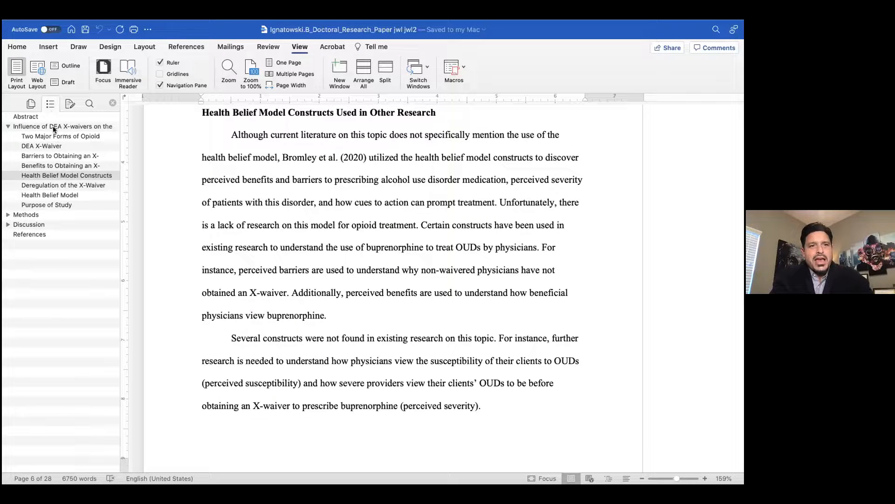
Step: Browse the page thumbnails for comparison and return to the heading outline
left_click(32, 105)
scroll(35, 197, "down", 5)
scroll(35, 196, "down", 5)
left_click(51, 103)
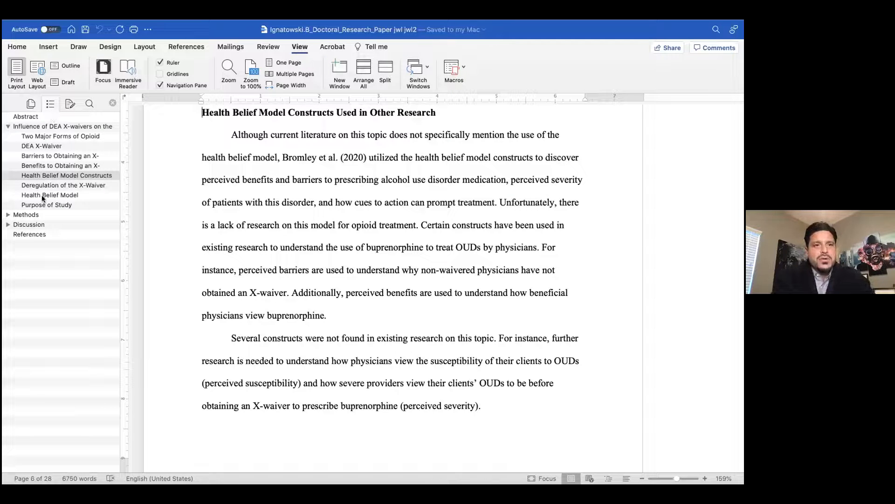
Step: Expand the Methods and Discussion sections in the outline and jump to the References heading
left_click(8, 215)
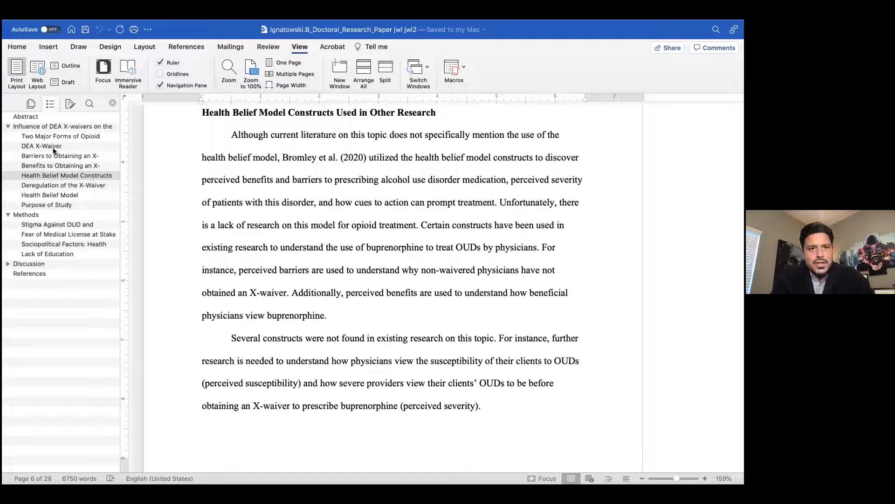
left_click(8, 264)
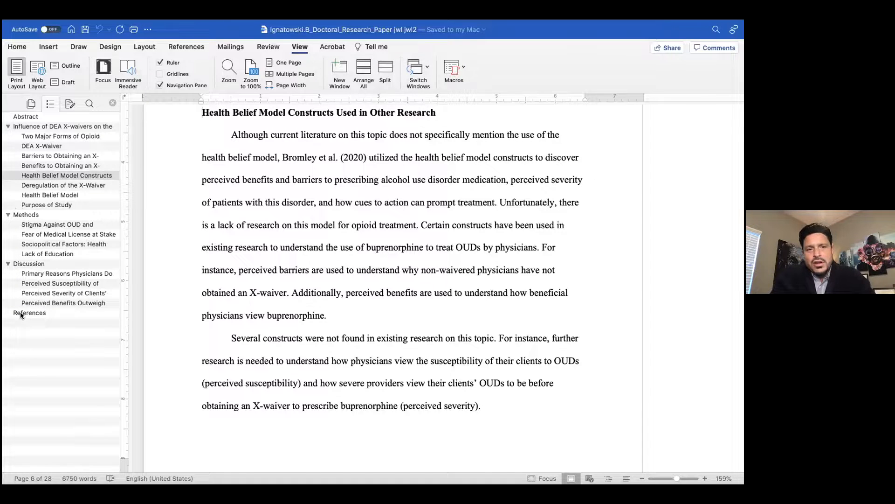
left_click(21, 313)
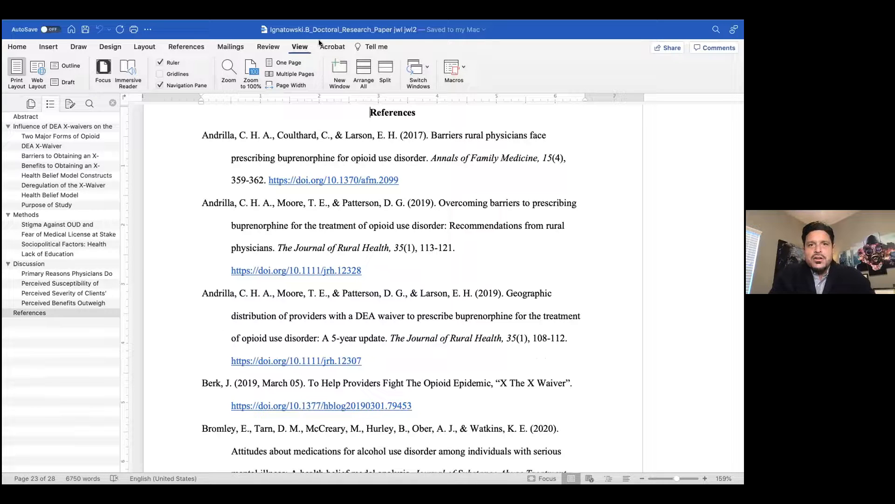
left_click(231, 47)
left_click(50, 46)
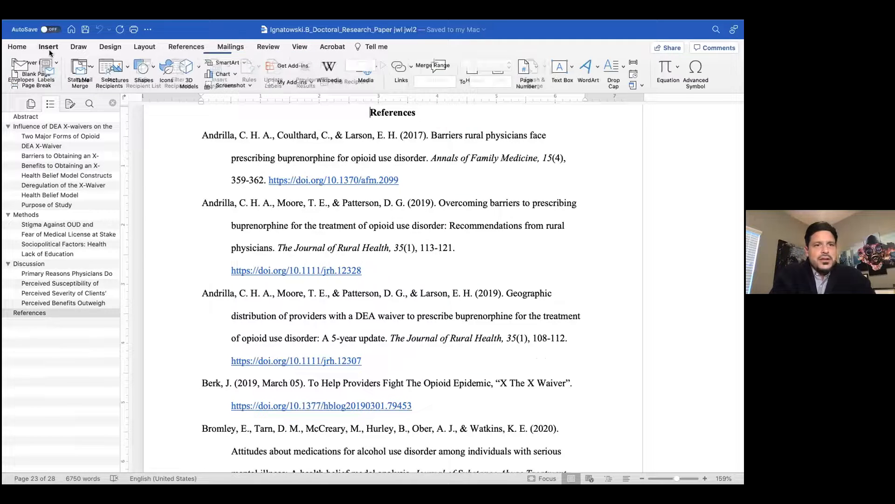
left_click(100, 49)
left_click(83, 47)
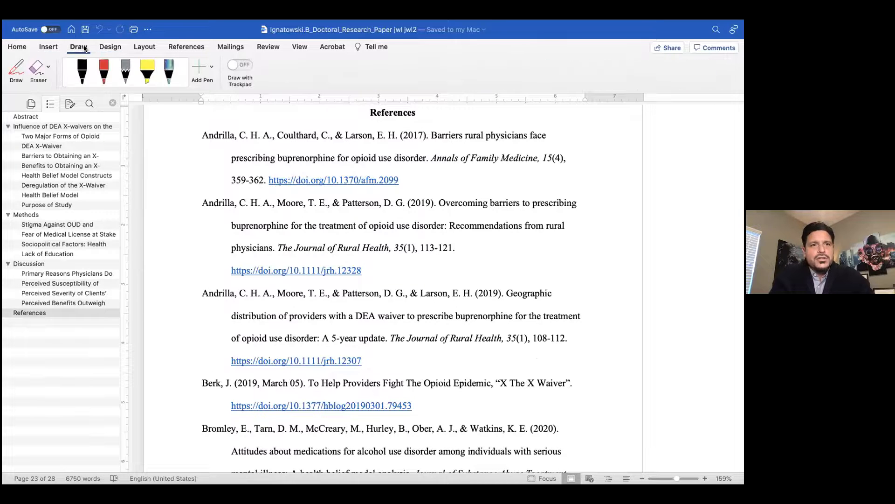
left_click(148, 49)
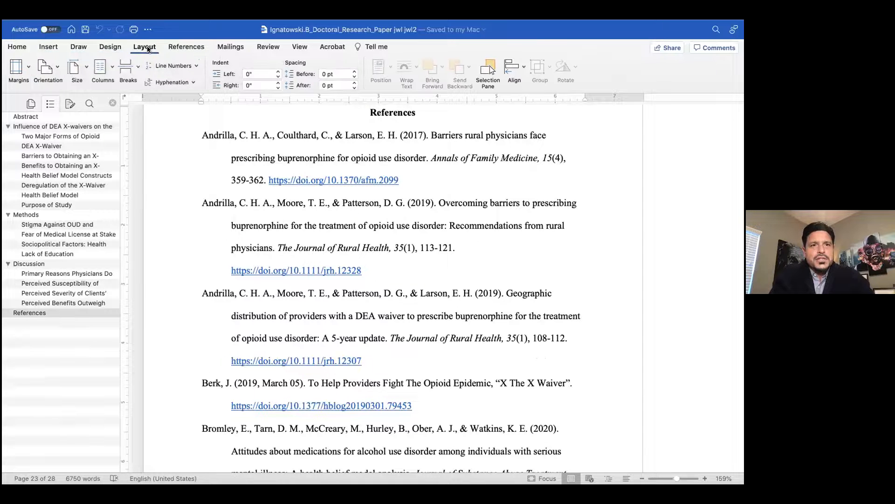
Step: Insert the portrait photo from a file below the affiliation line on the paper's first page
left_click(48, 49)
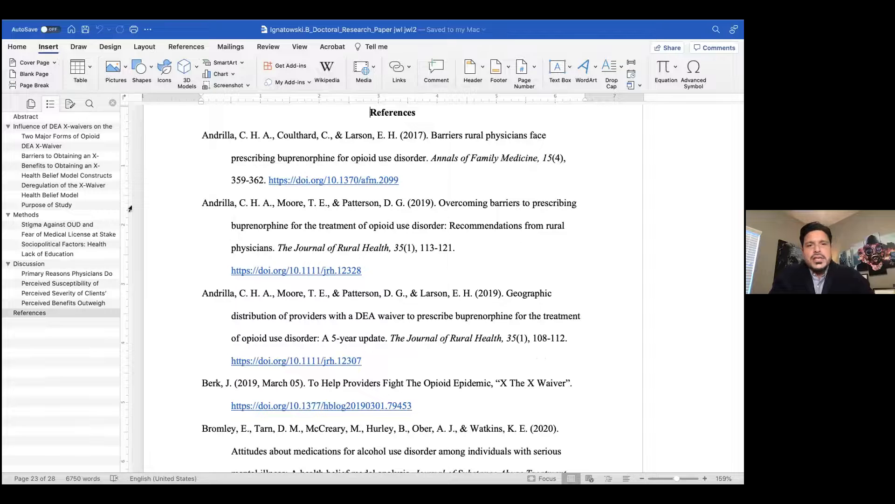
scroll(154, 266, "up", 10)
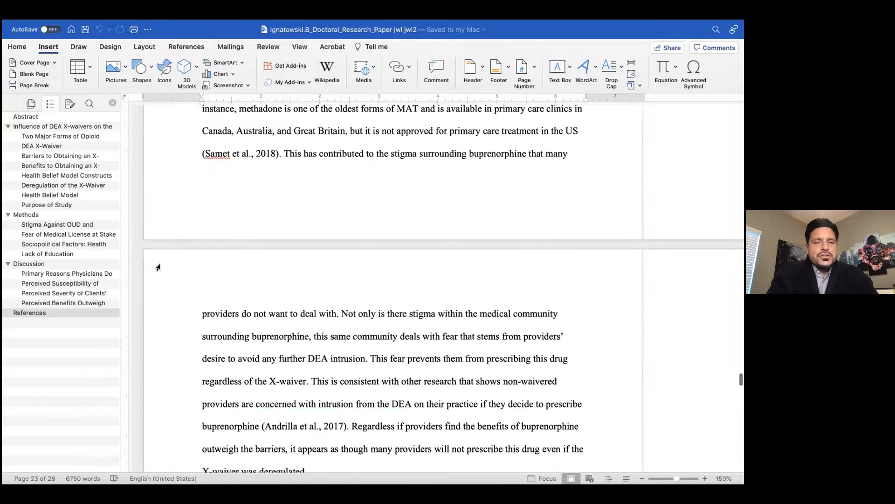
scroll(158, 267, "up", 20)
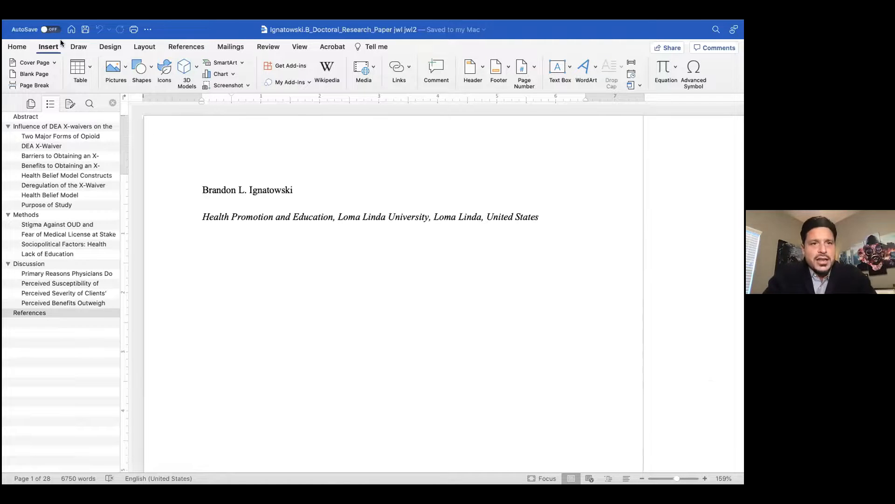
left_click(117, 69)
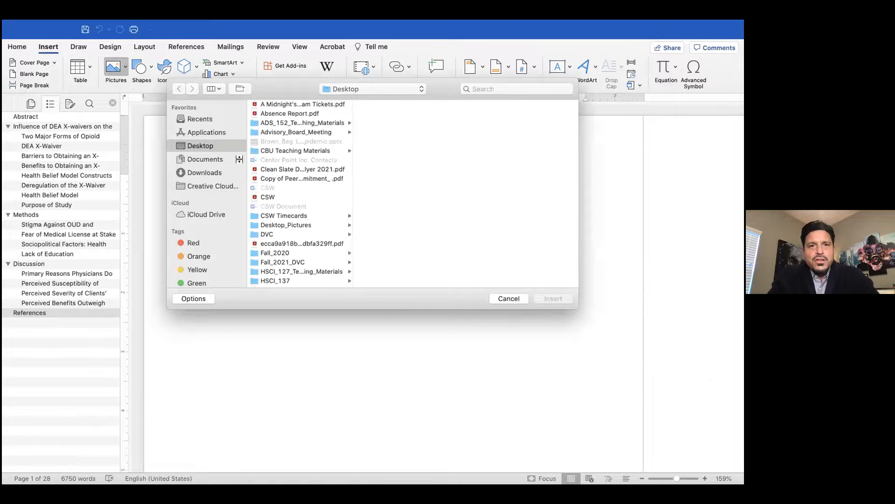
scroll(268, 222, "down", 5)
scroll(268, 222, "down", 8)
scroll(268, 220, "up", 5)
left_click(280, 170)
left_click(553, 298)
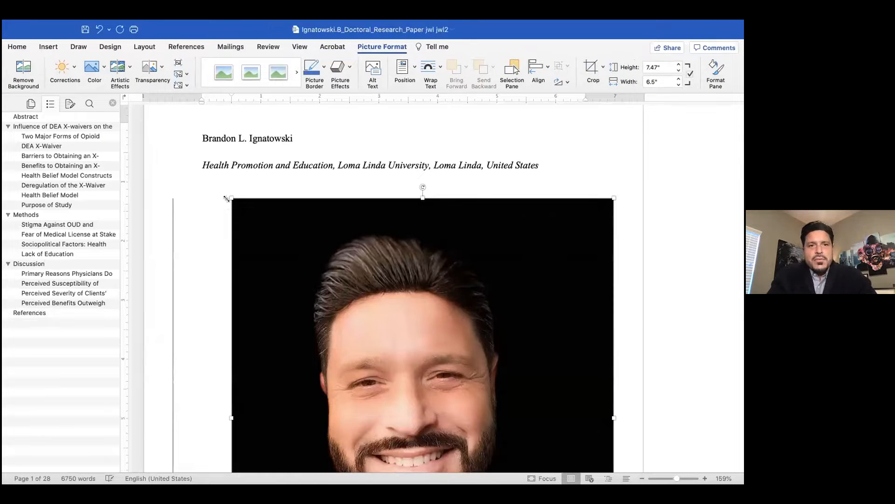
Step: Shrink the portrait picture proportionally to about 2.28" high and 1.98" wide
left_click_drag(268, 233, 382, 314)
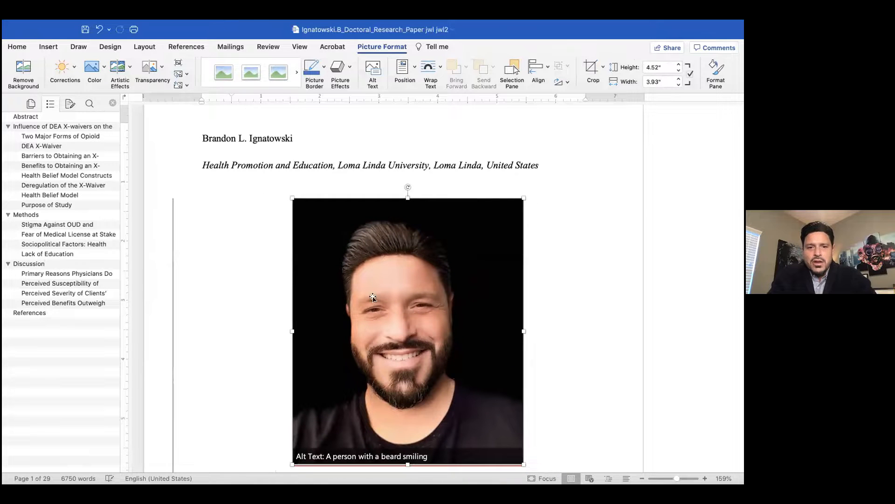
left_click_drag(288, 198, 402, 327)
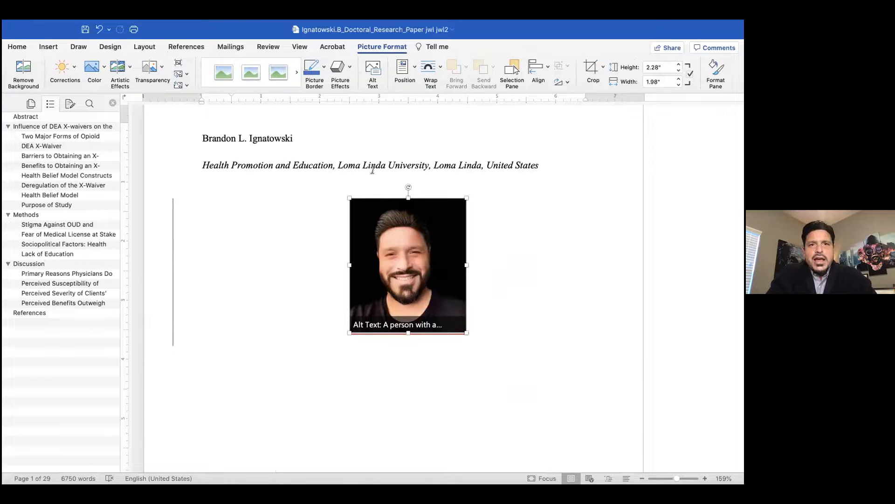
Step: Open the portrait's picture formatting options and apply soft edges with a size of 19 pt
double_click(397, 217)
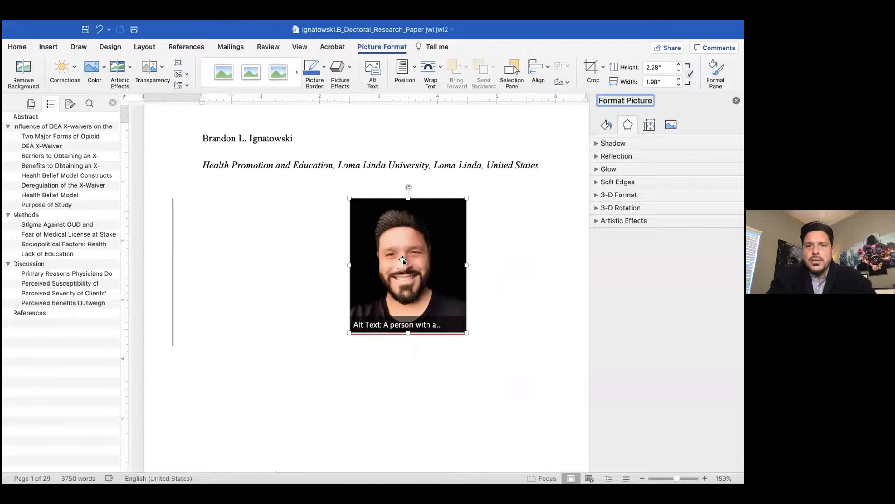
left_click(516, 198)
left_click(422, 220)
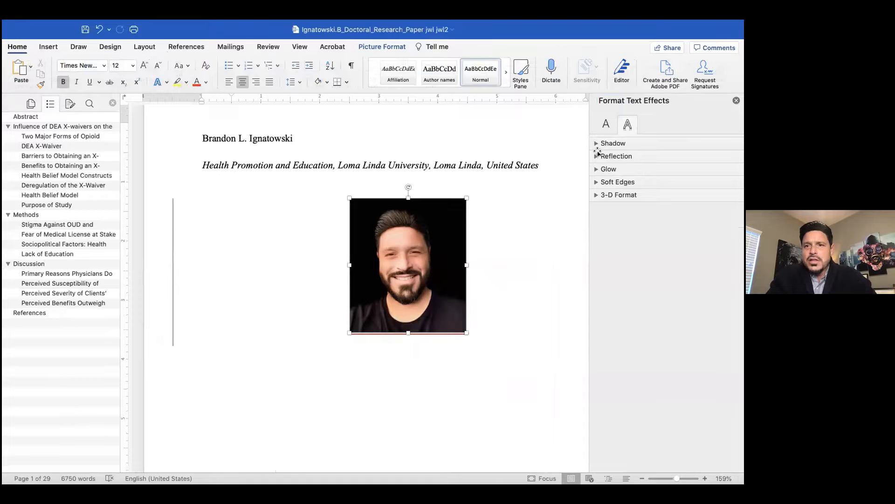
left_click(596, 182)
mouse_move(643, 215)
left_mouse_down()
mouse_move(661, 215)
mouse_move(654, 217)
left_mouse_up()
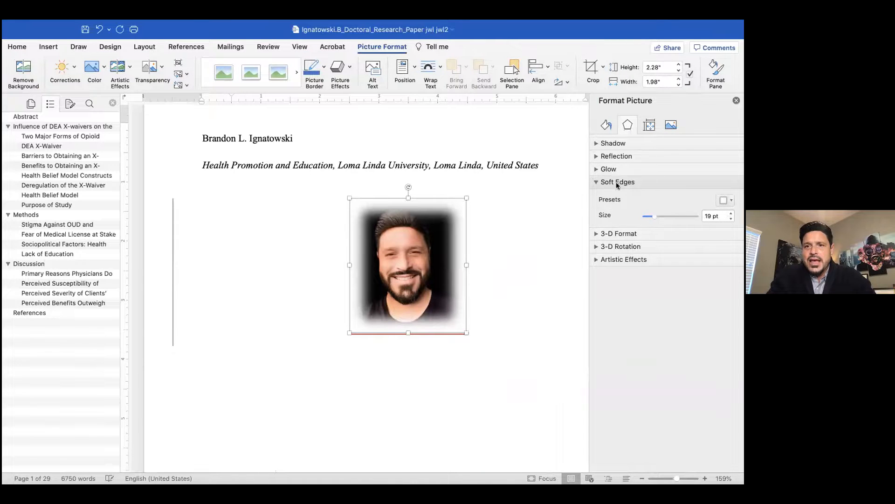
Step: Add a reflection to the portrait with 49% transparency, 65% size and 4 pt distance
left_click(598, 157)
left_click_drag(645, 191, 670, 191)
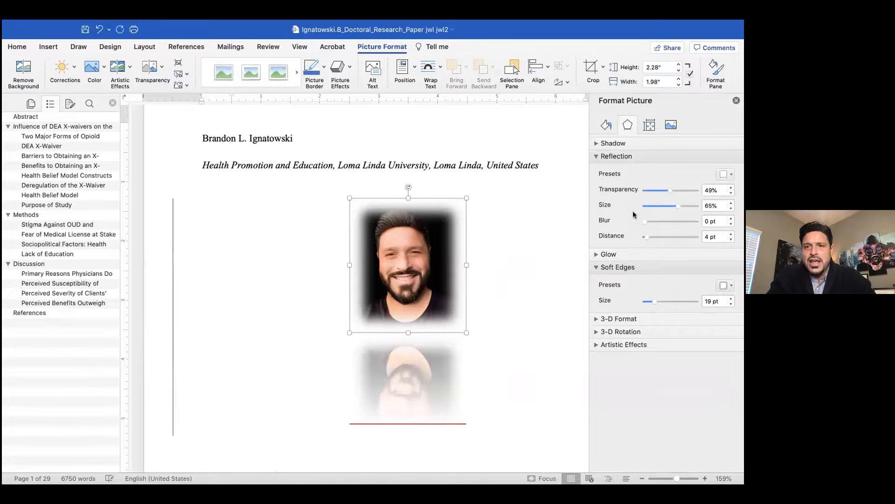
mouse_move(645, 236)
left_mouse_down()
mouse_move(668, 236)
mouse_move(647, 236)
left_mouse_up()
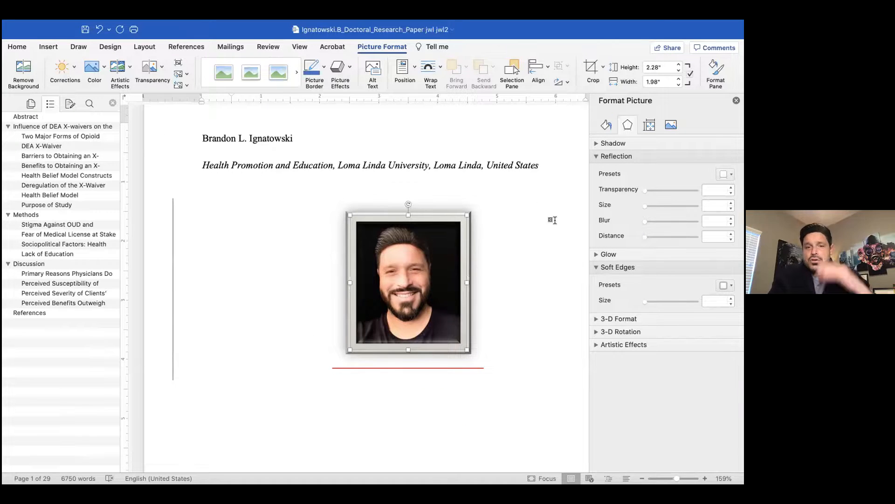
Step: Set the framed portrait's X Rotation to 10° in its 3-D rotation settings
scroll(639, 274, "down", 1)
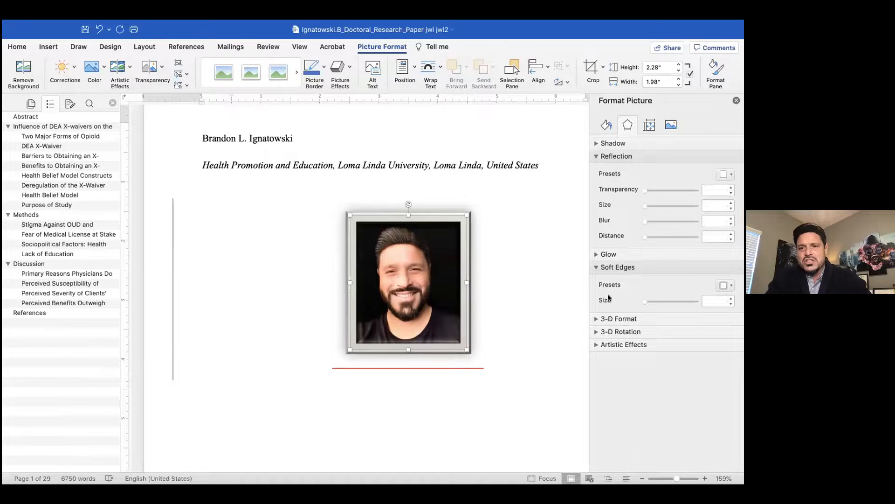
left_click(597, 331)
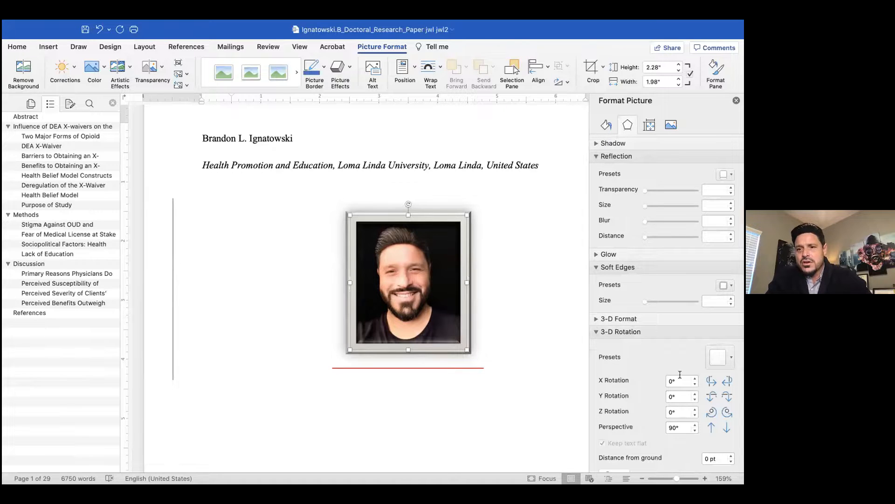
left_click(695, 379)
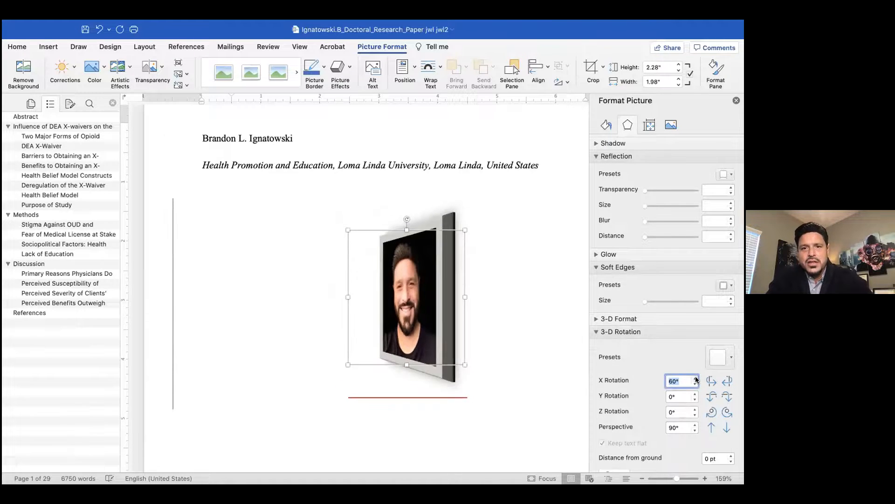
left_click(695, 384)
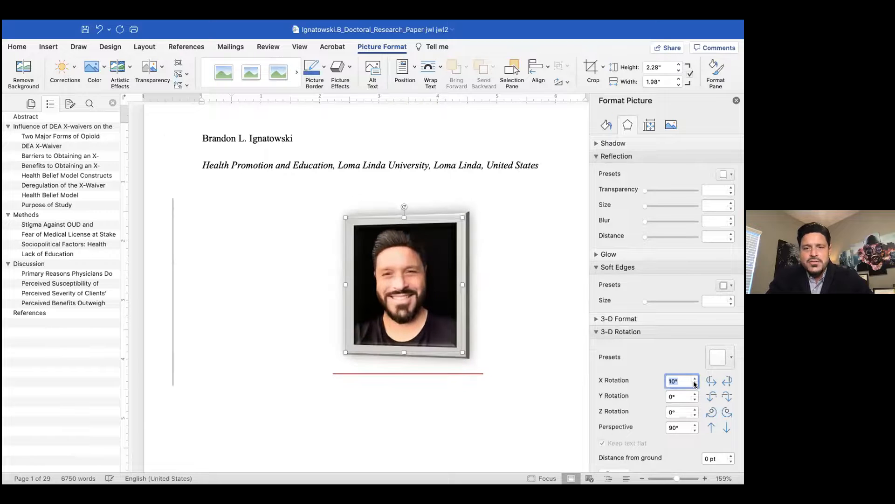
scroll(524, 284, "down", 5)
scroll(526, 283, "up", 2)
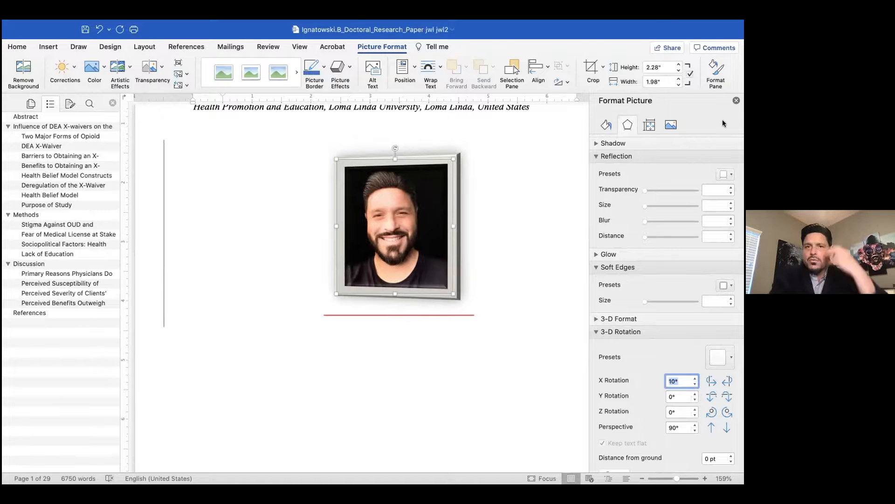
Step: Close the picture formatting options and delete the framed portrait from the first page
left_click(736, 100)
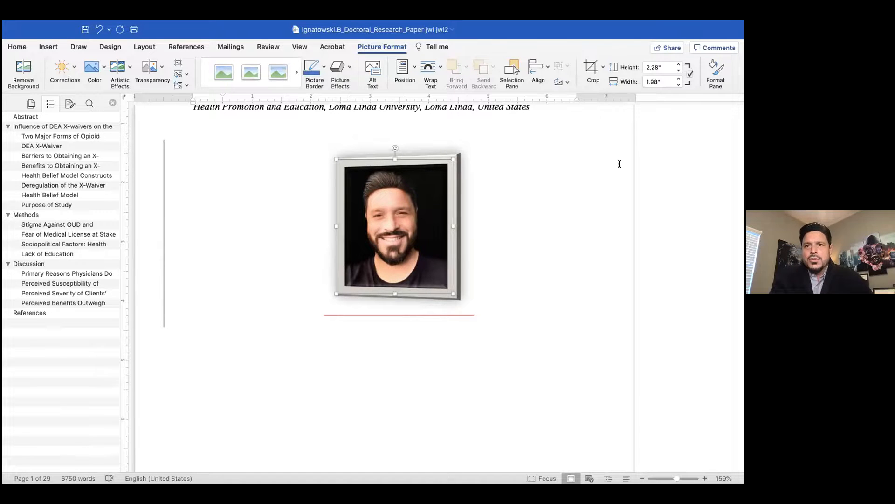
key("BackSpace")
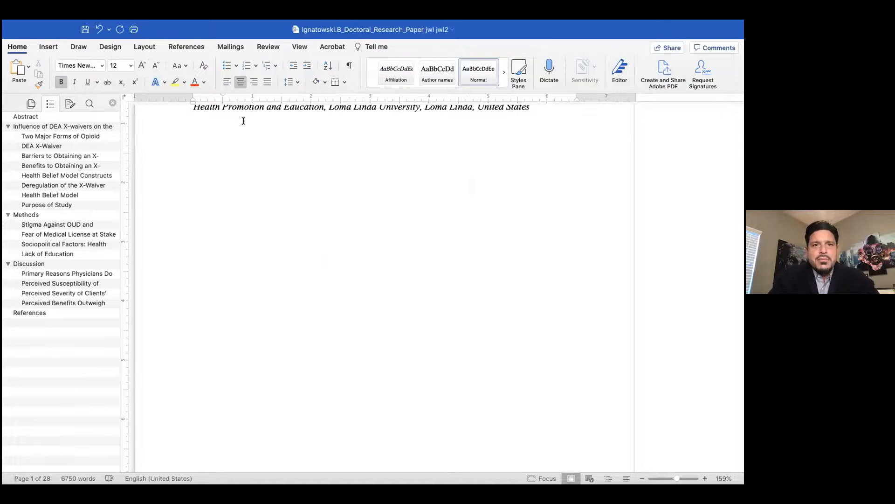
scroll(245, 116, "up", 3)
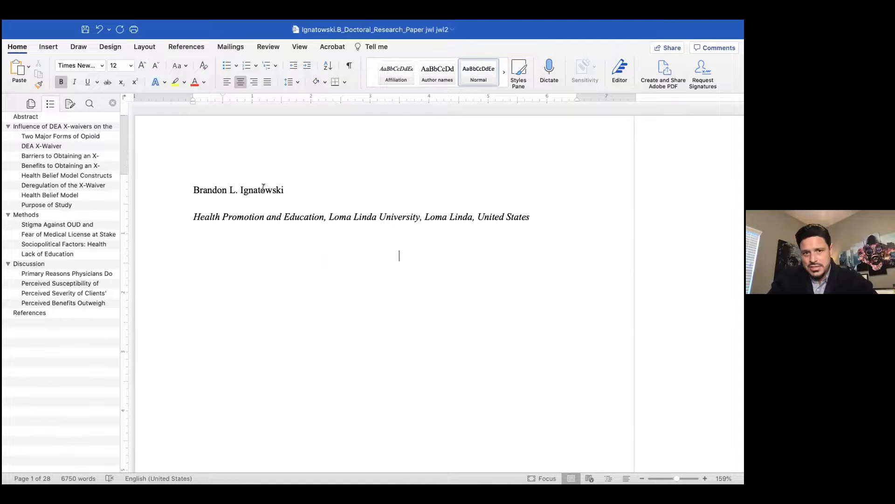
Step: Go to the "Stigma Against OUD and Prescription of Opioids" section and highlight the commented word "perspective." in yellow
scroll(397, 269, "down", 1)
left_click(75, 225)
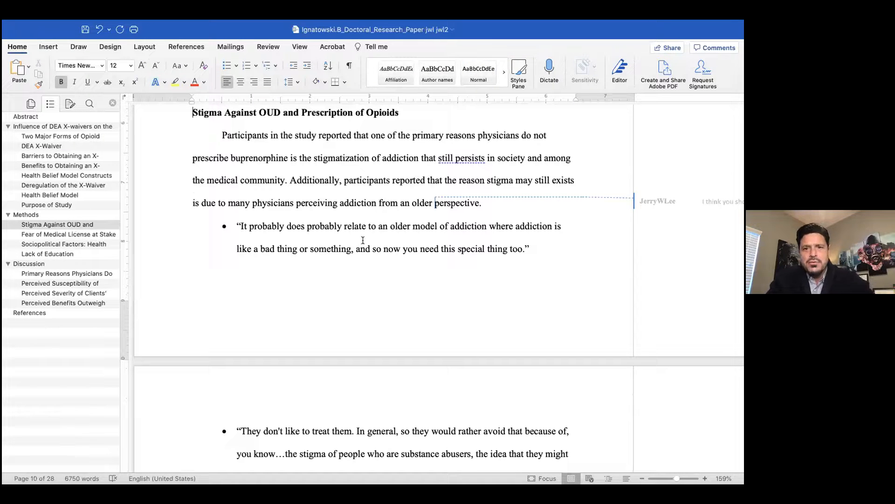
scroll(631, 197, "right", 2)
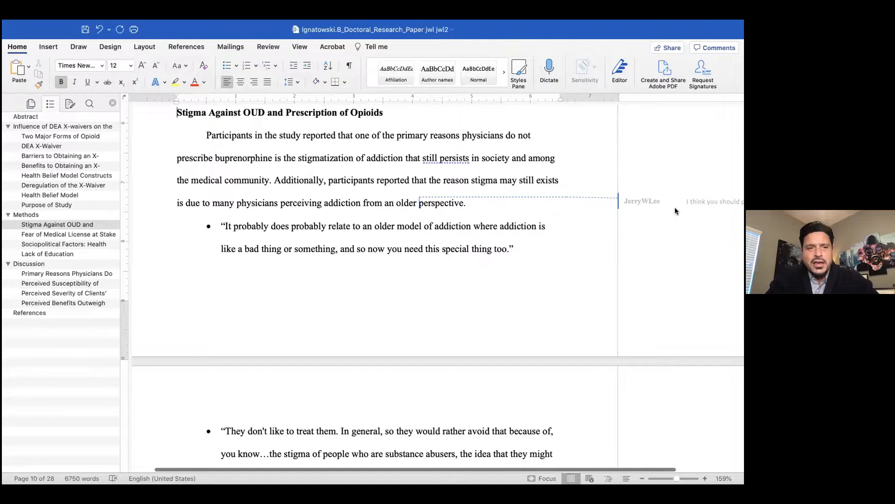
scroll(675, 208, "down", 2)
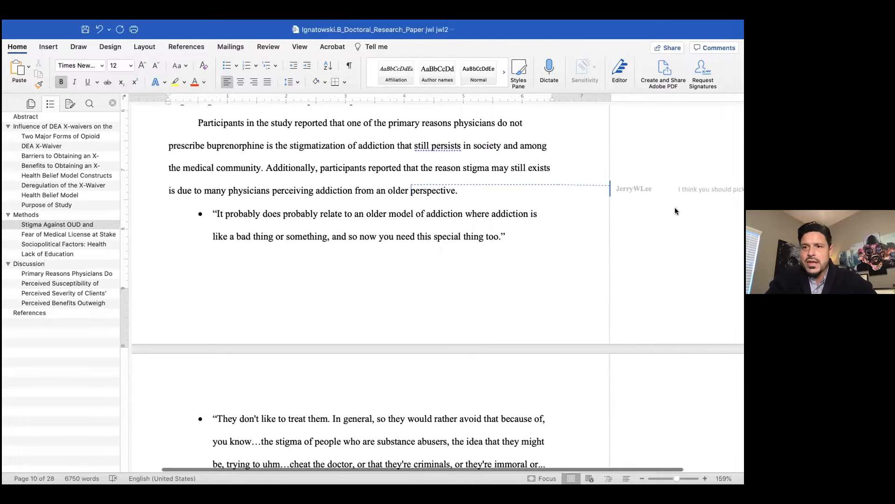
scroll(672, 208, "right", 3)
scroll(690, 218, "up", 1)
scroll(691, 219, "left", 1)
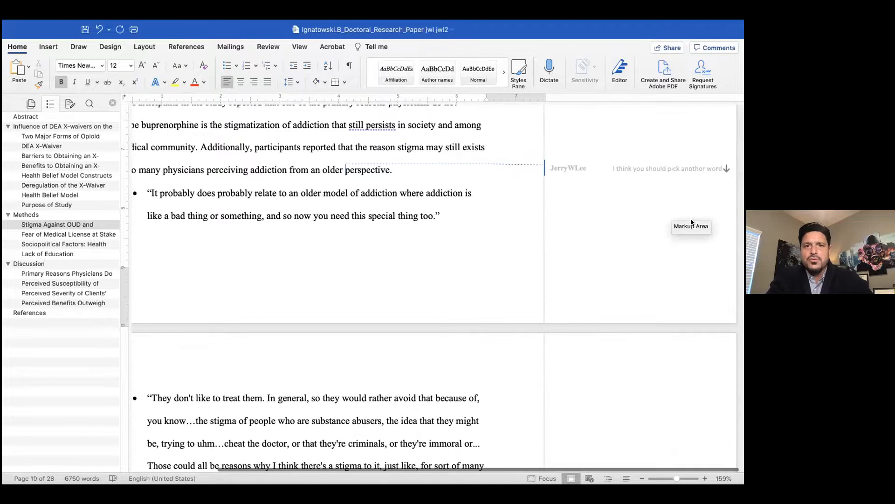
scroll(368, 223, "left", 1)
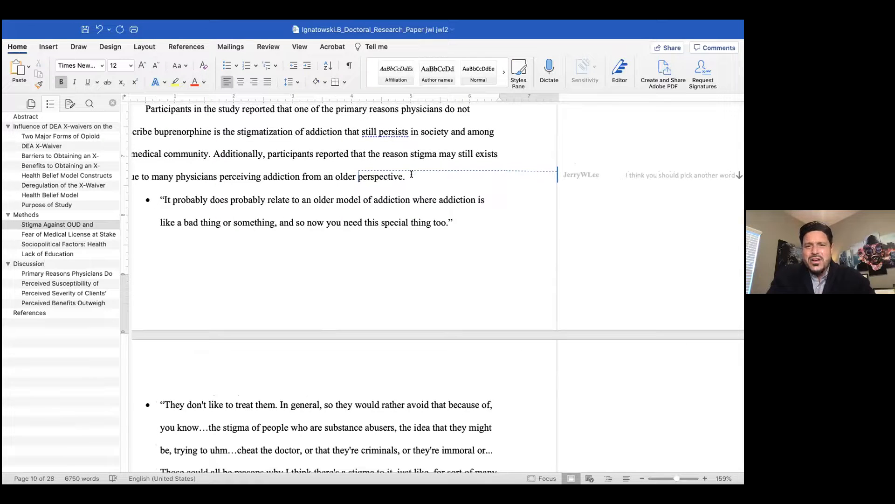
double_click(377, 176)
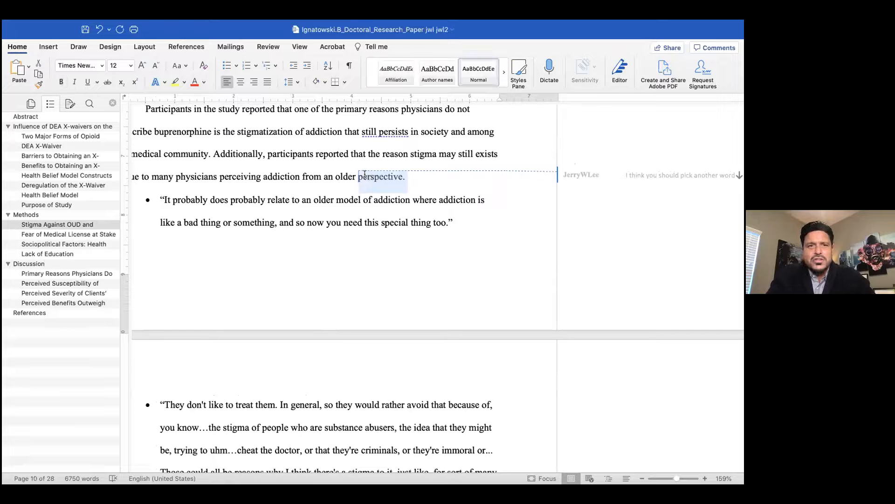
left_click(175, 82)
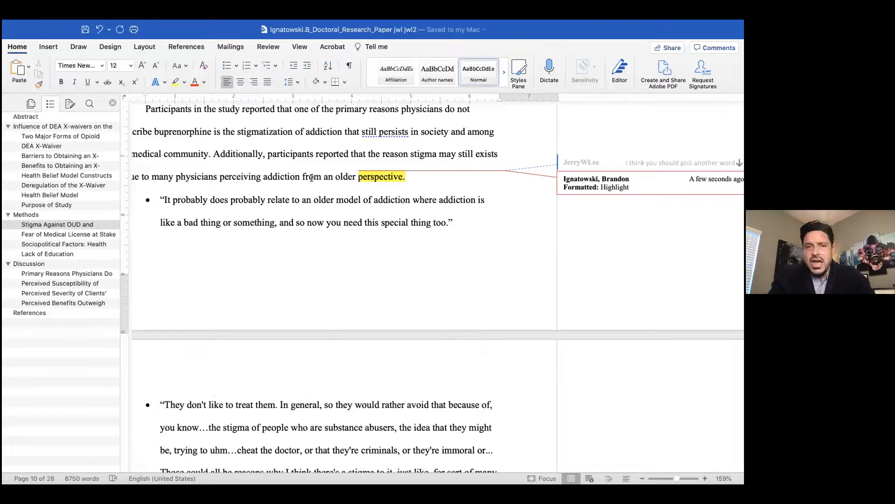
Step: Highlight the word "Additionally" in green in the same paragraph
double_click(247, 154)
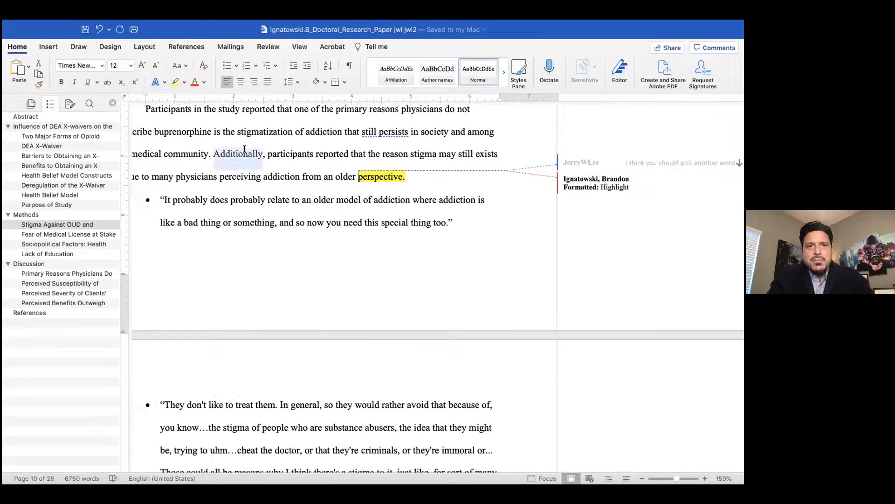
mouse_move(378, 179)
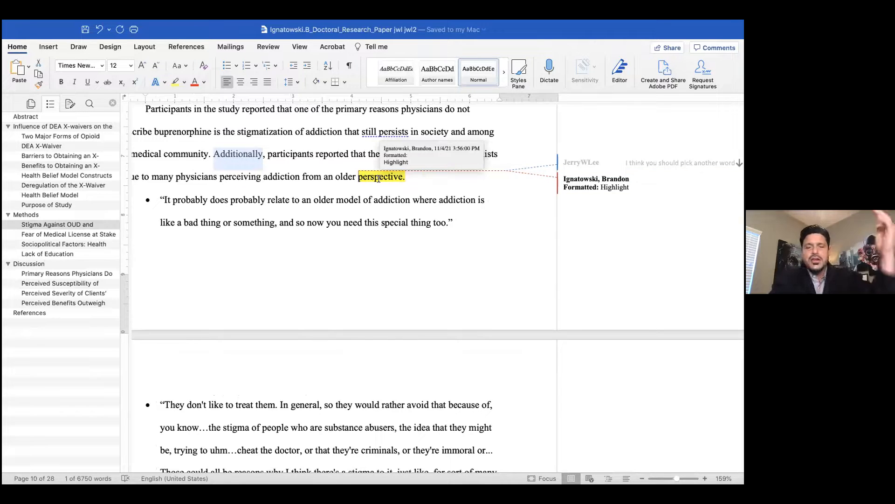
left_click(185, 83)
left_click(195, 116)
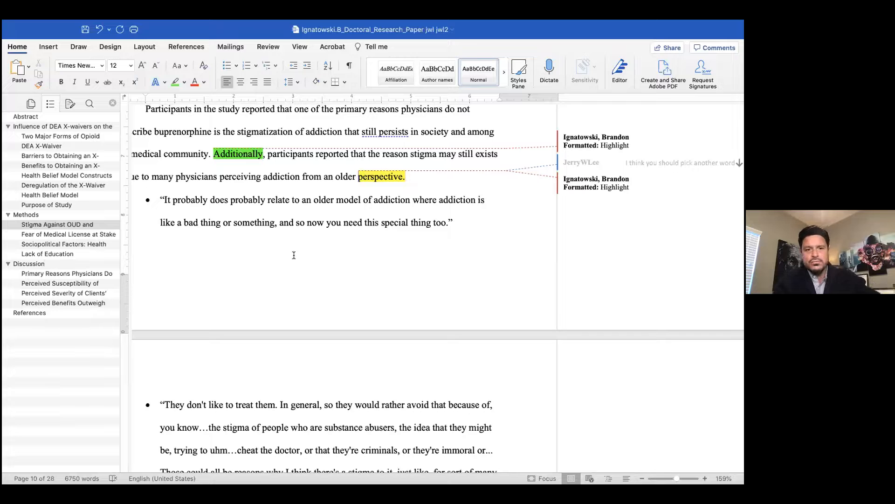
Step: Undo both highlights and the portrait's deletion, and delete the framed portrait again
key("super+z")
key("super+z")
key("super+z")
key("super+z")
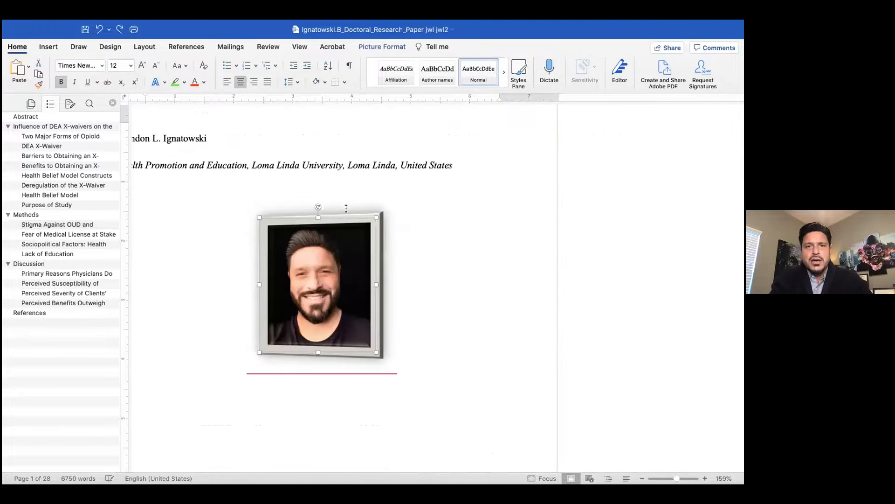
key("Delete")
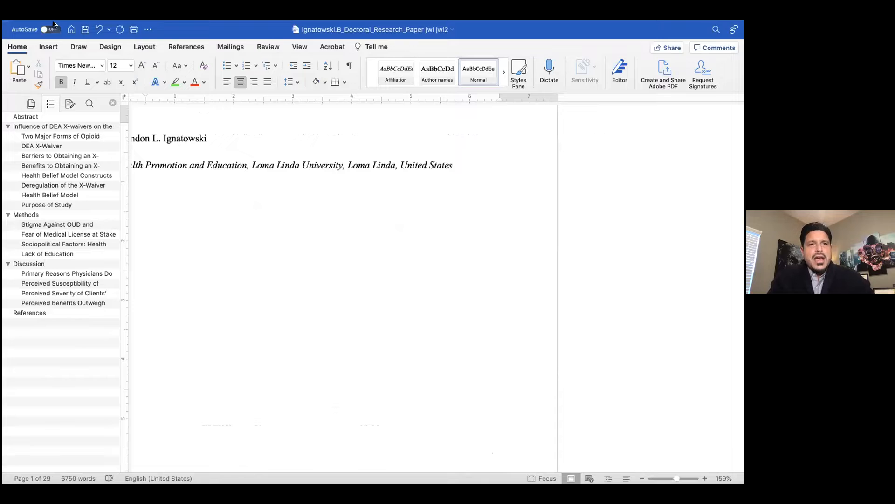
Step: Close the research paper document without saving the changes
mouse_move(54, 22)
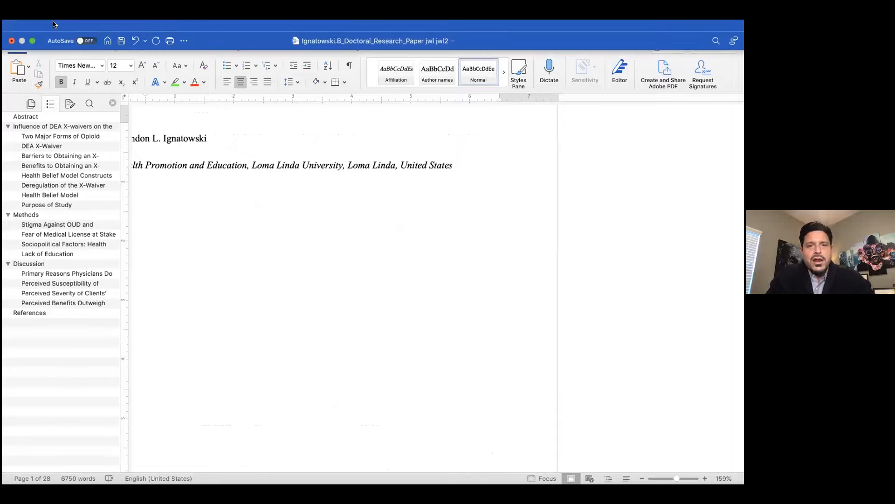
left_click(12, 42)
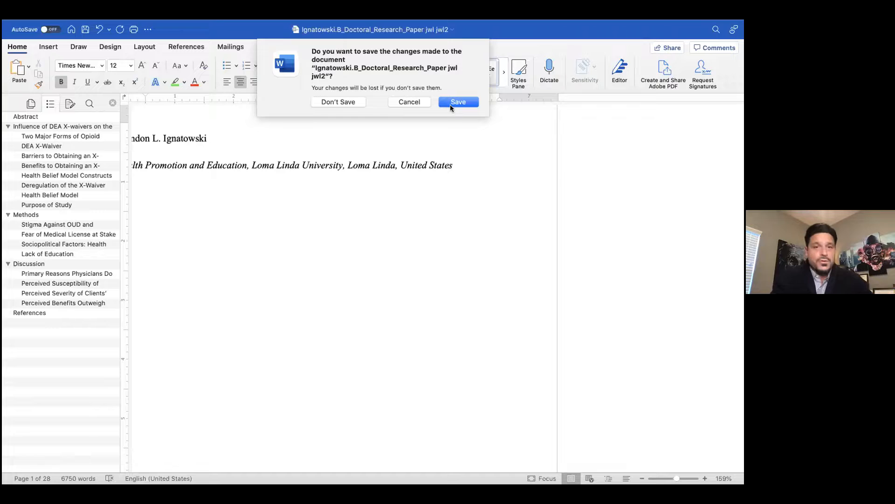
left_click(355, 103)
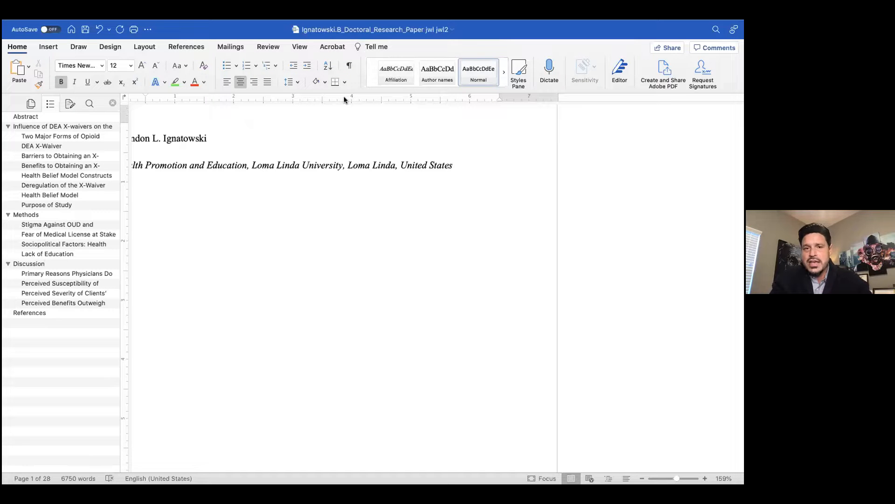